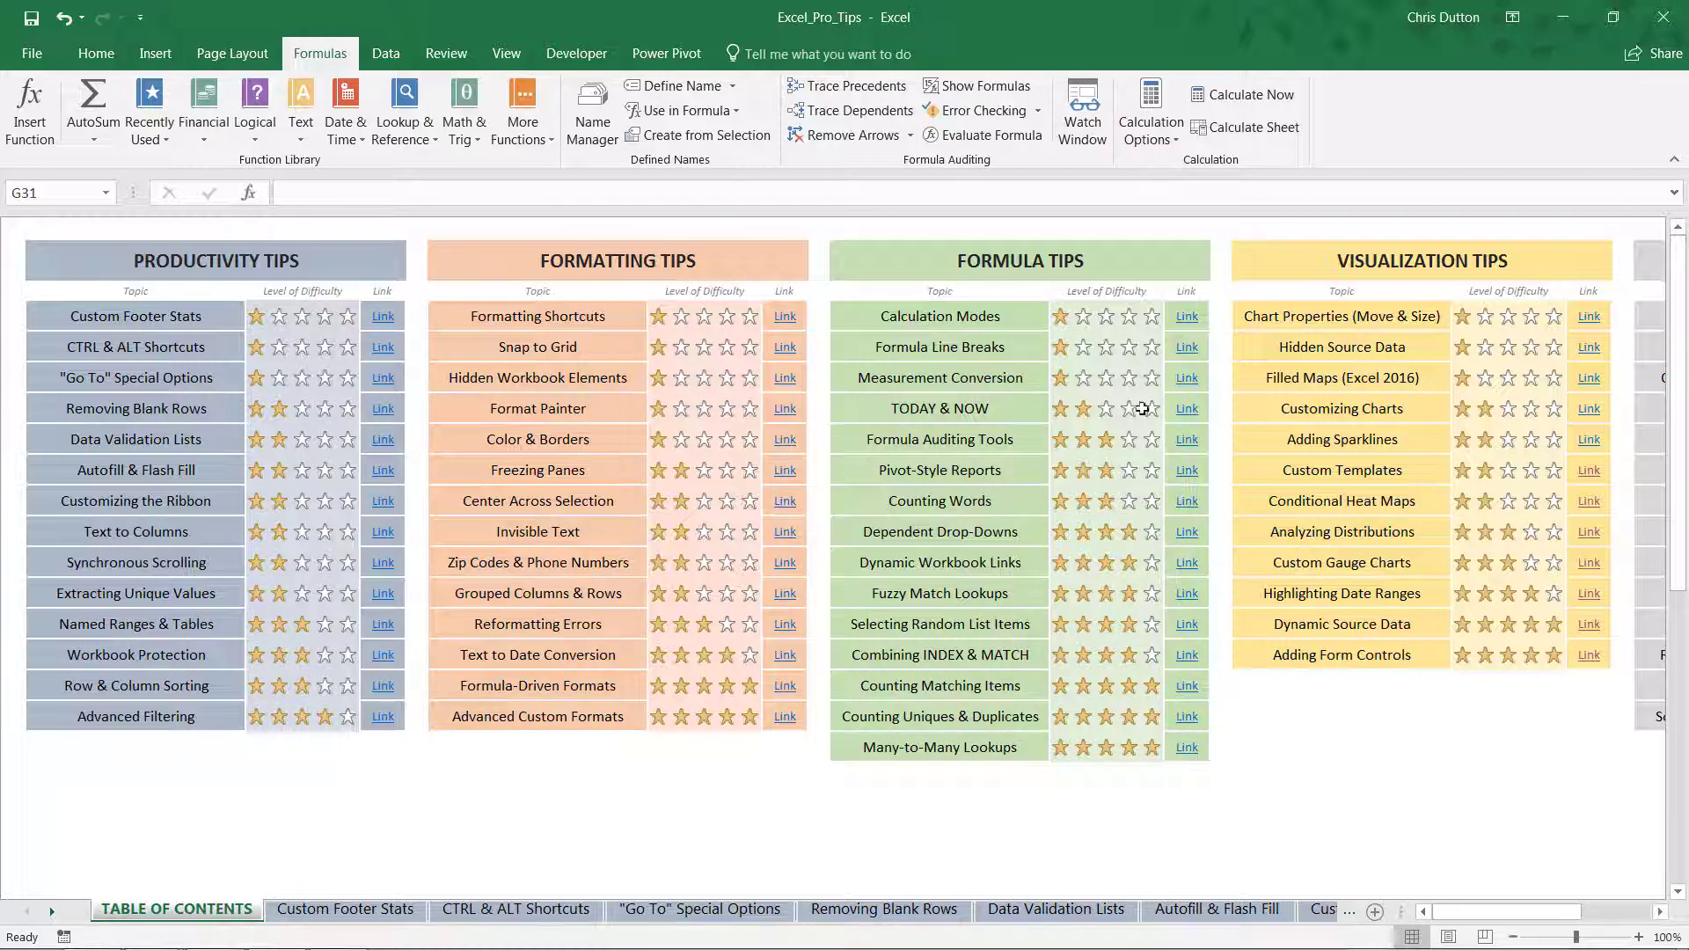
drag(1491, 912, 1518, 912)
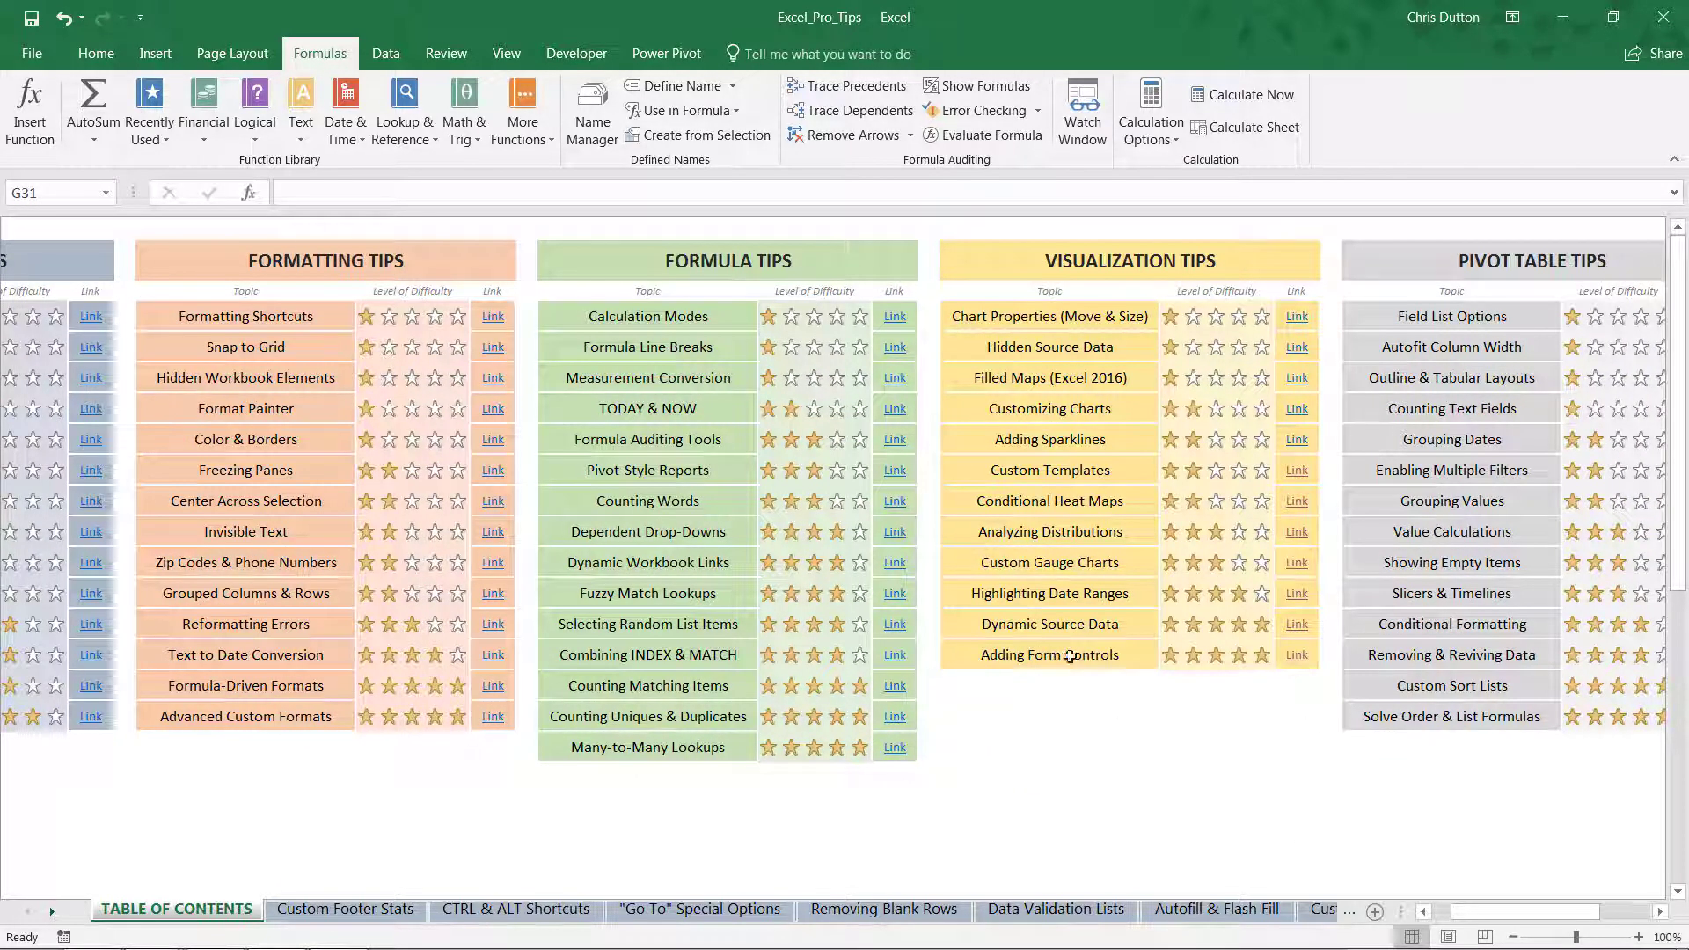
Jump from the table of contents to the Adding Form Controls tip sheet
click(1062, 656)
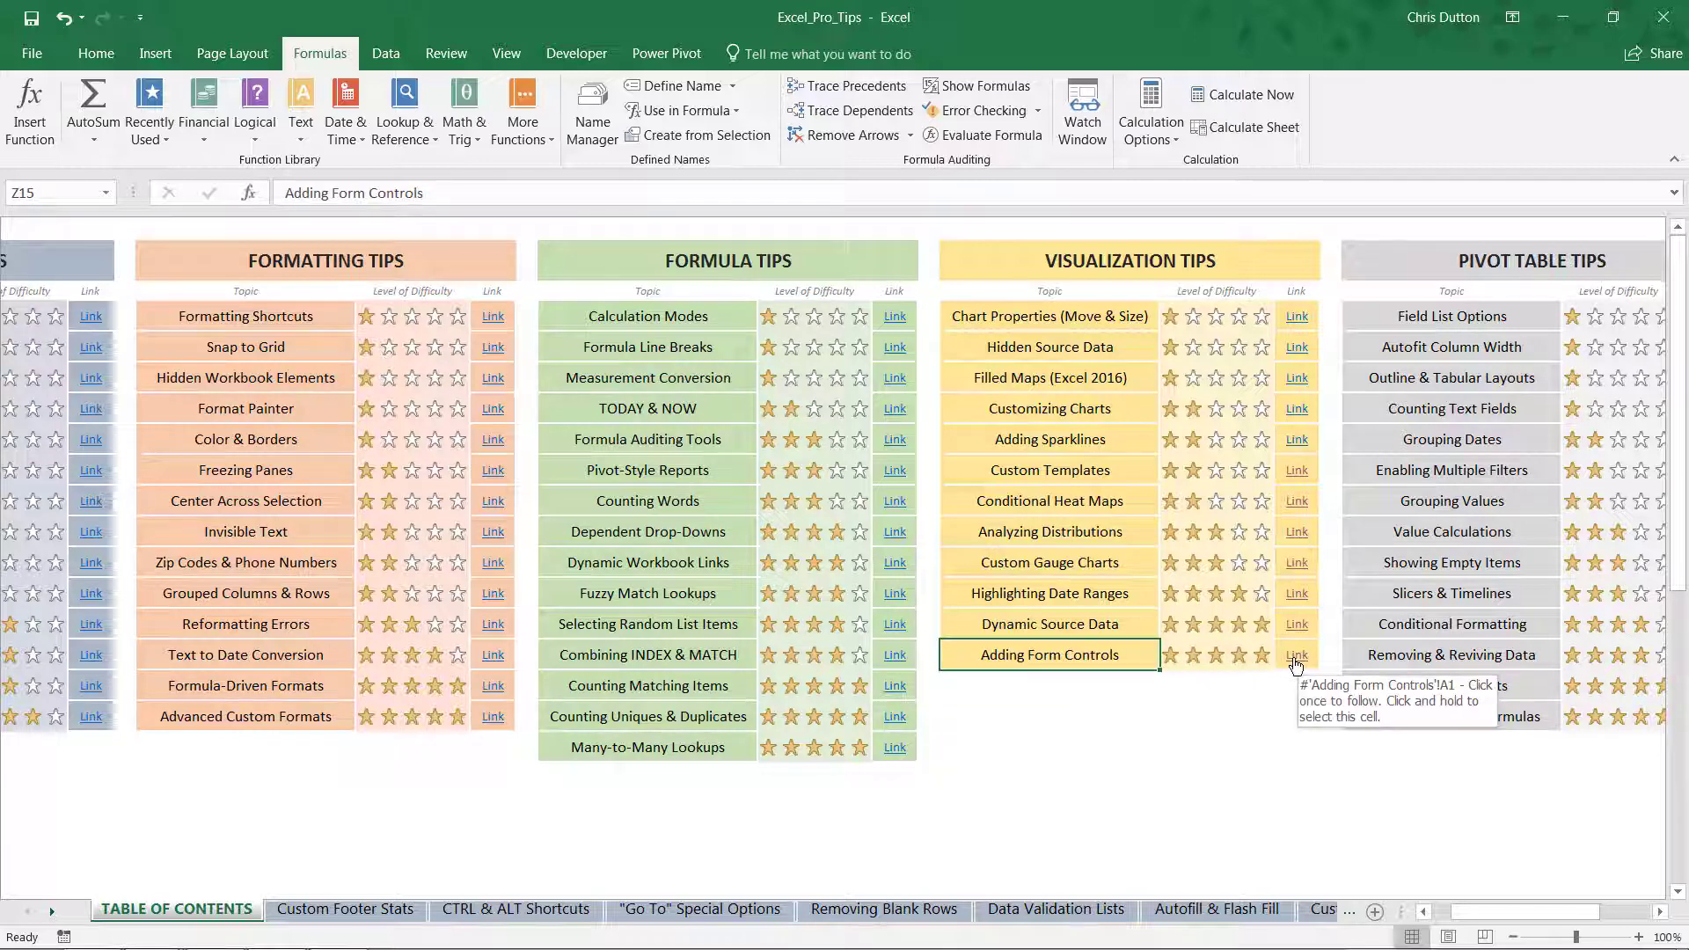
click(1295, 659)
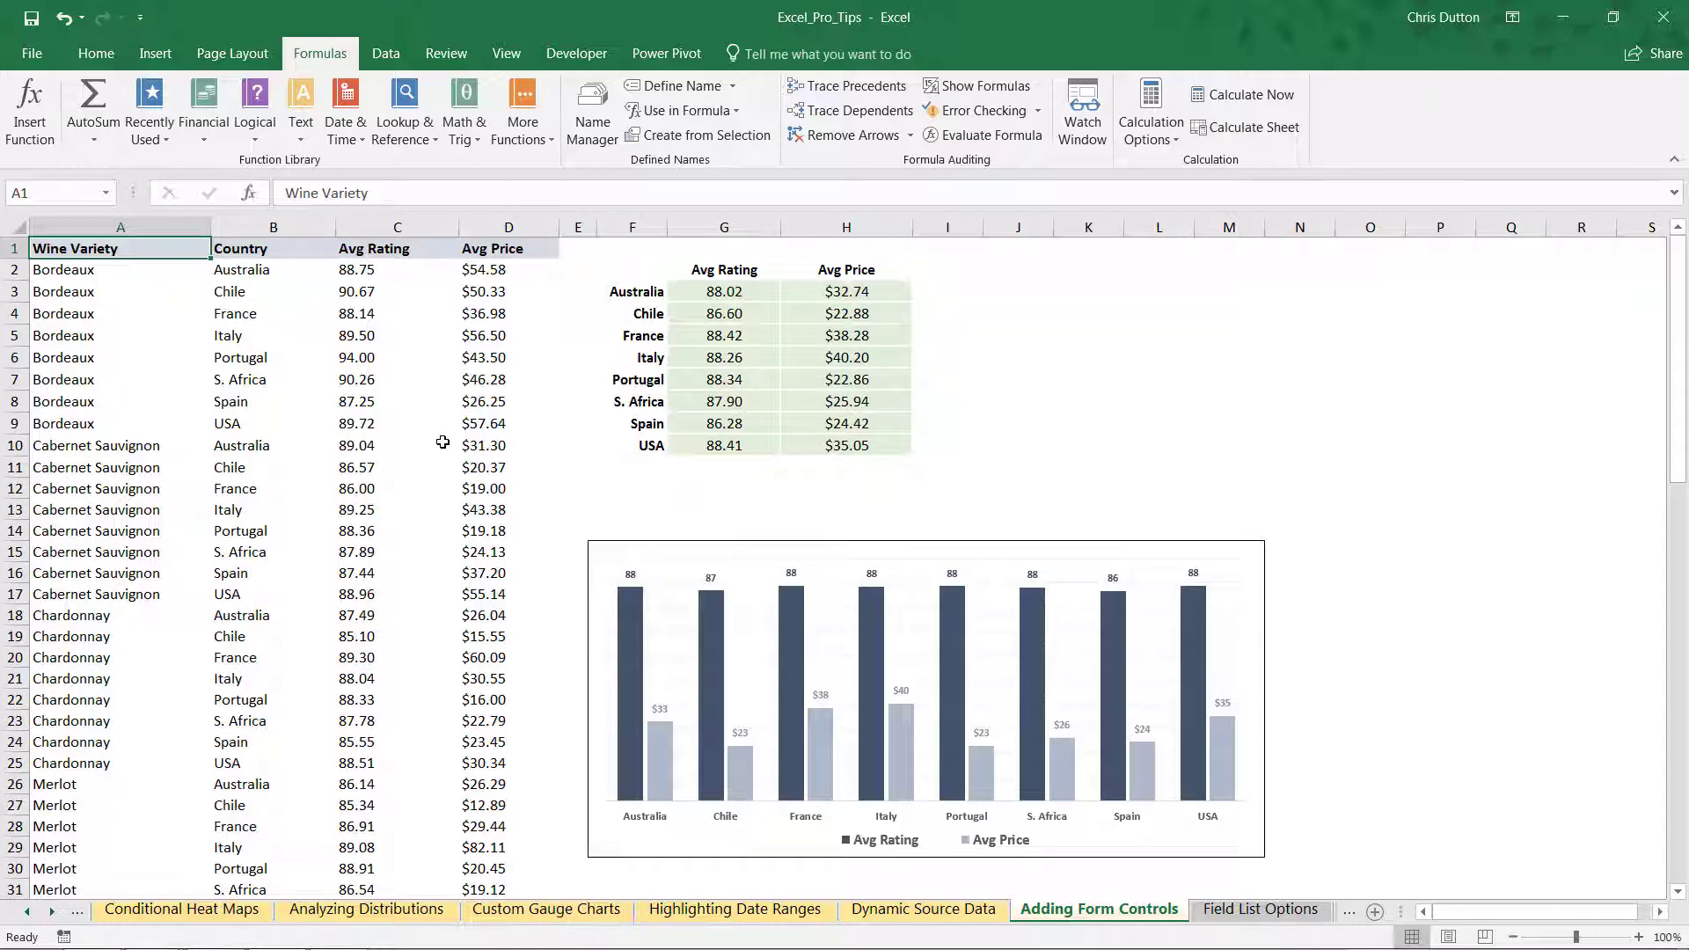
scroll(95, 396, down, 4)
scroll(103, 481, down, 4)
scroll(103, 481, down, 7)
scroll(93, 475, down, 5)
scroll(79, 472, up, 1)
scroll(141, 453, up, 9)
scroll(137, 453, up, 8)
scroll(146, 427, up, 1)
click(631, 694)
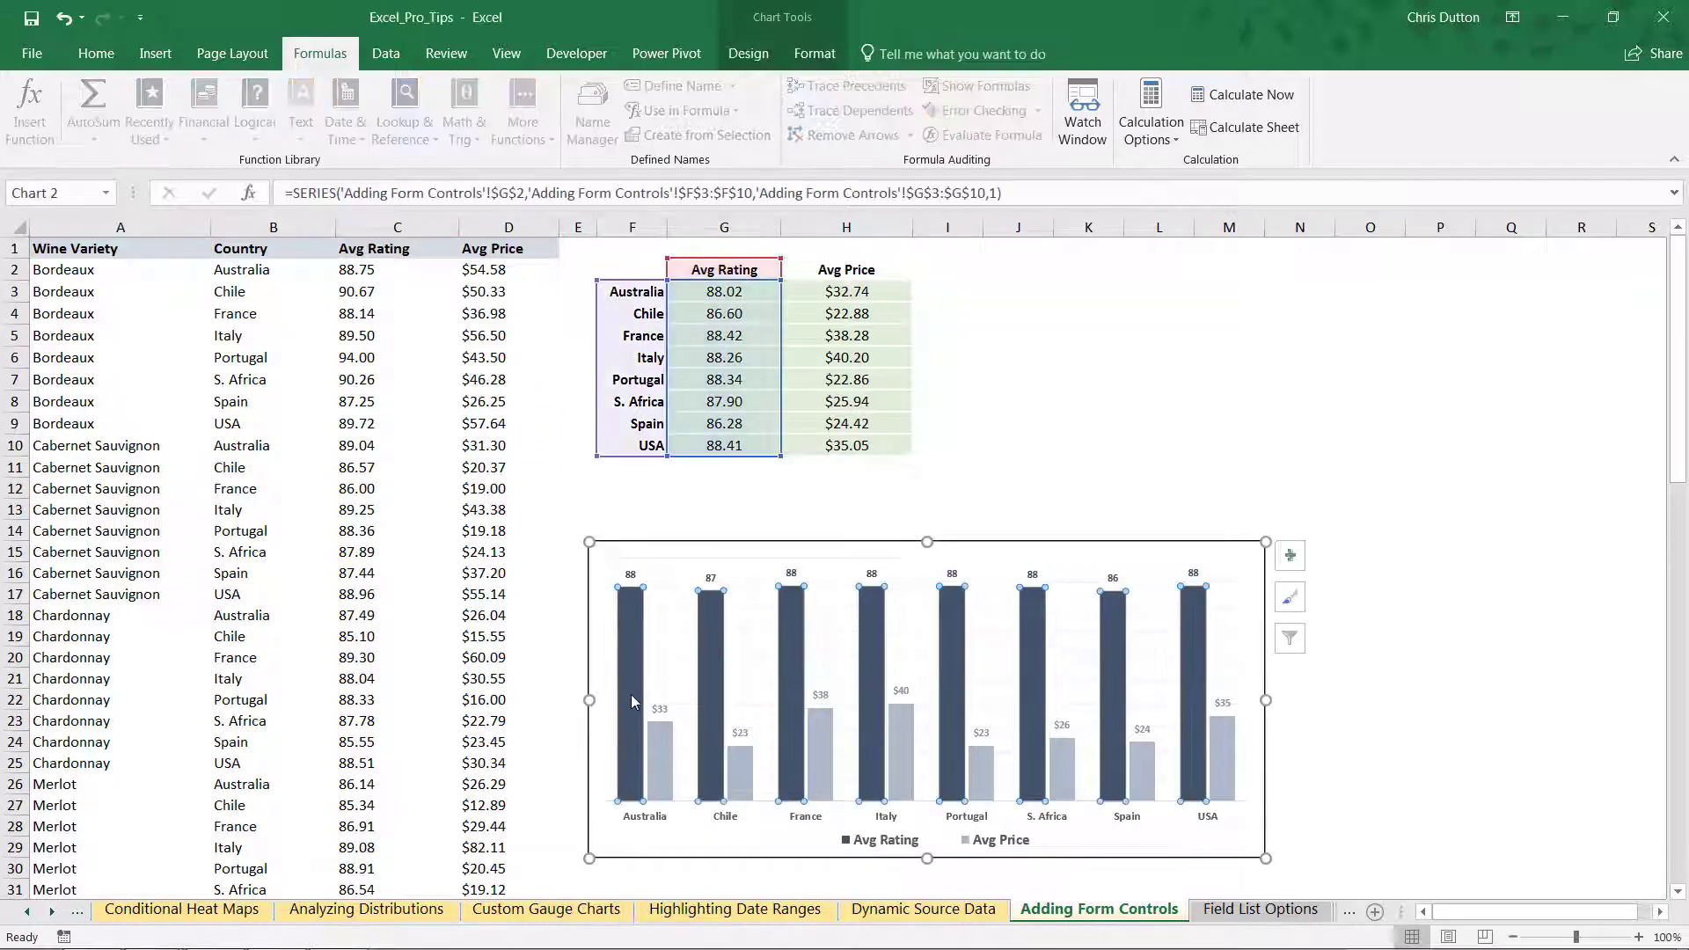
click(660, 762)
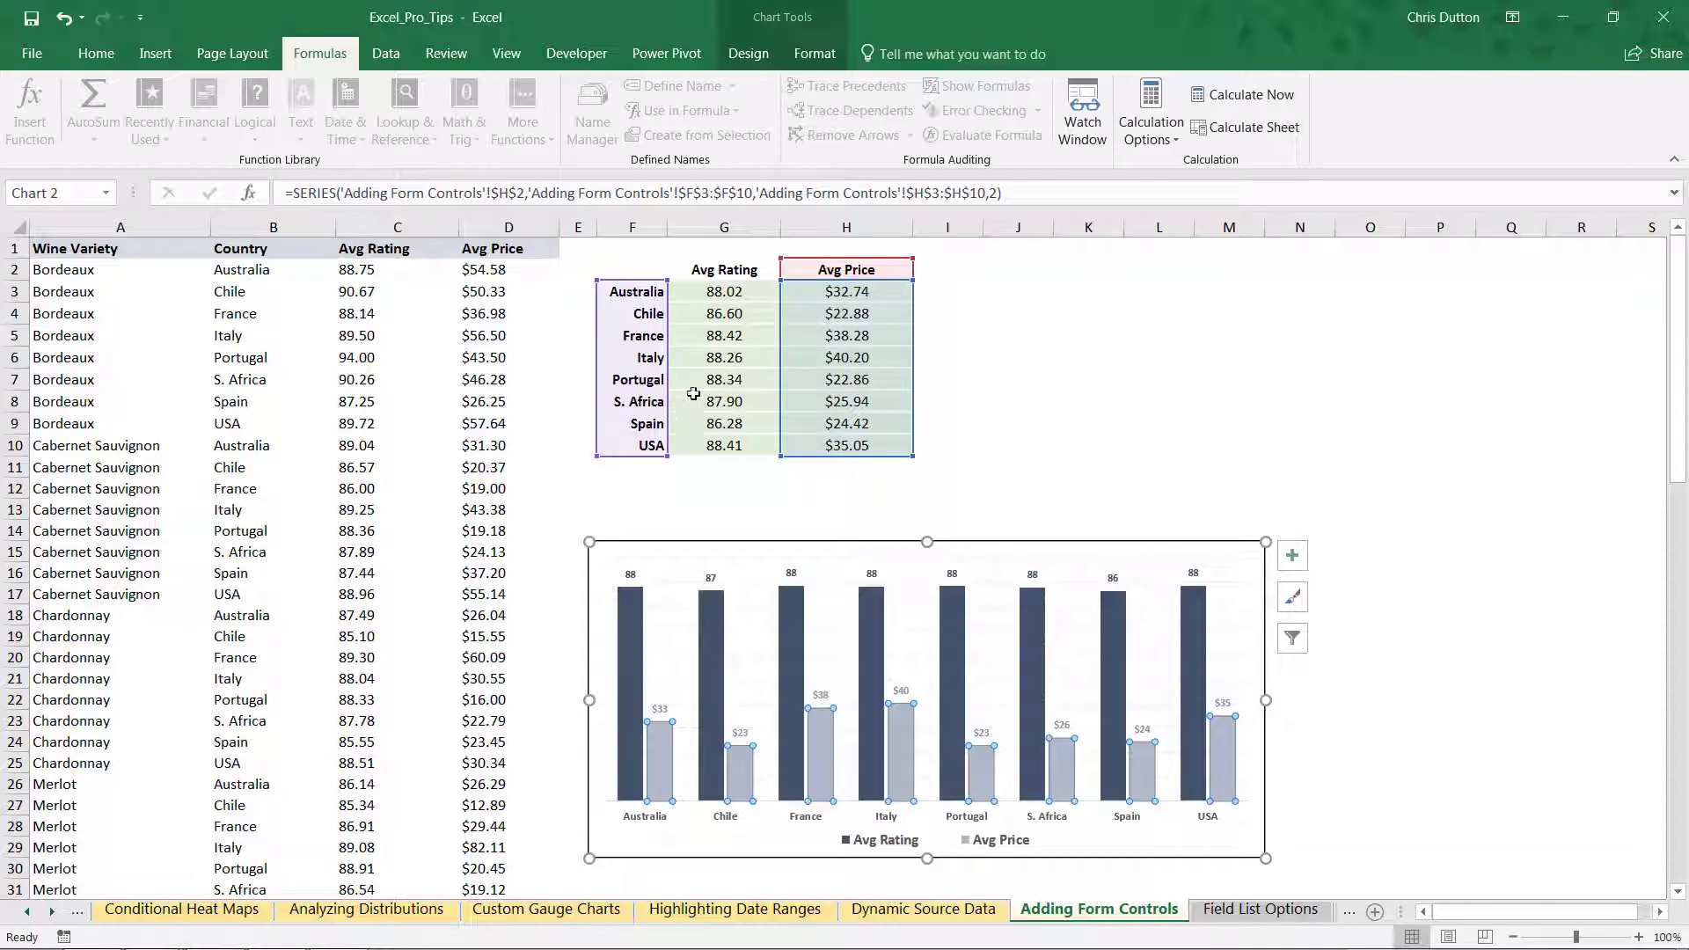
click(696, 295)
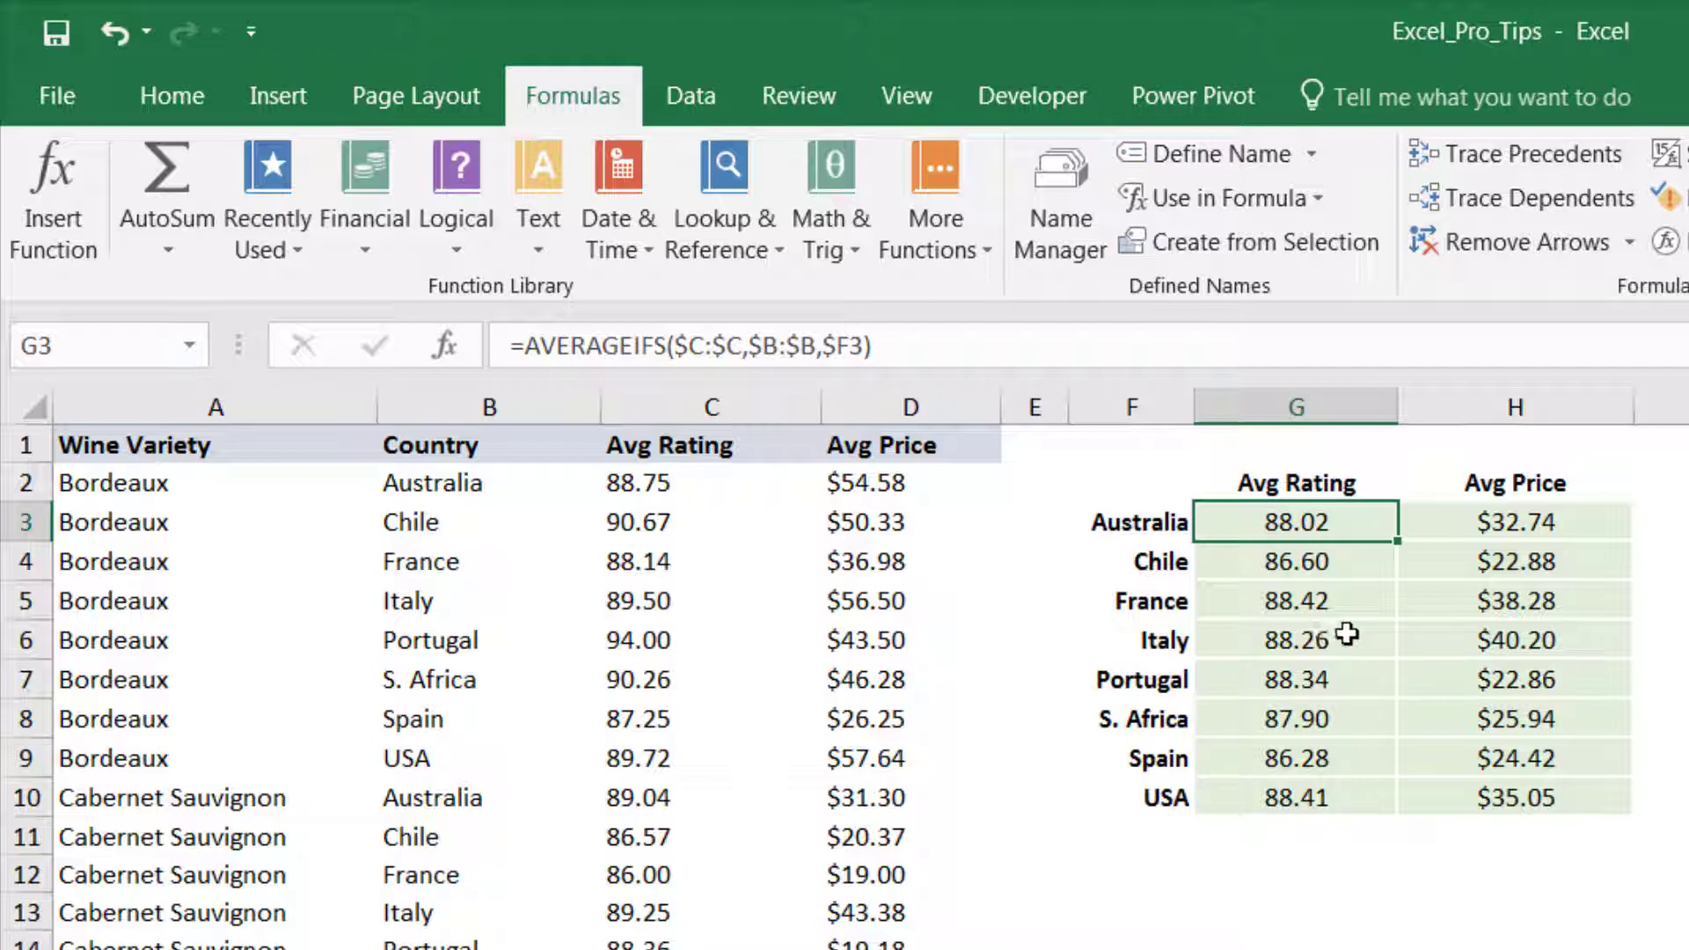
click(1477, 535)
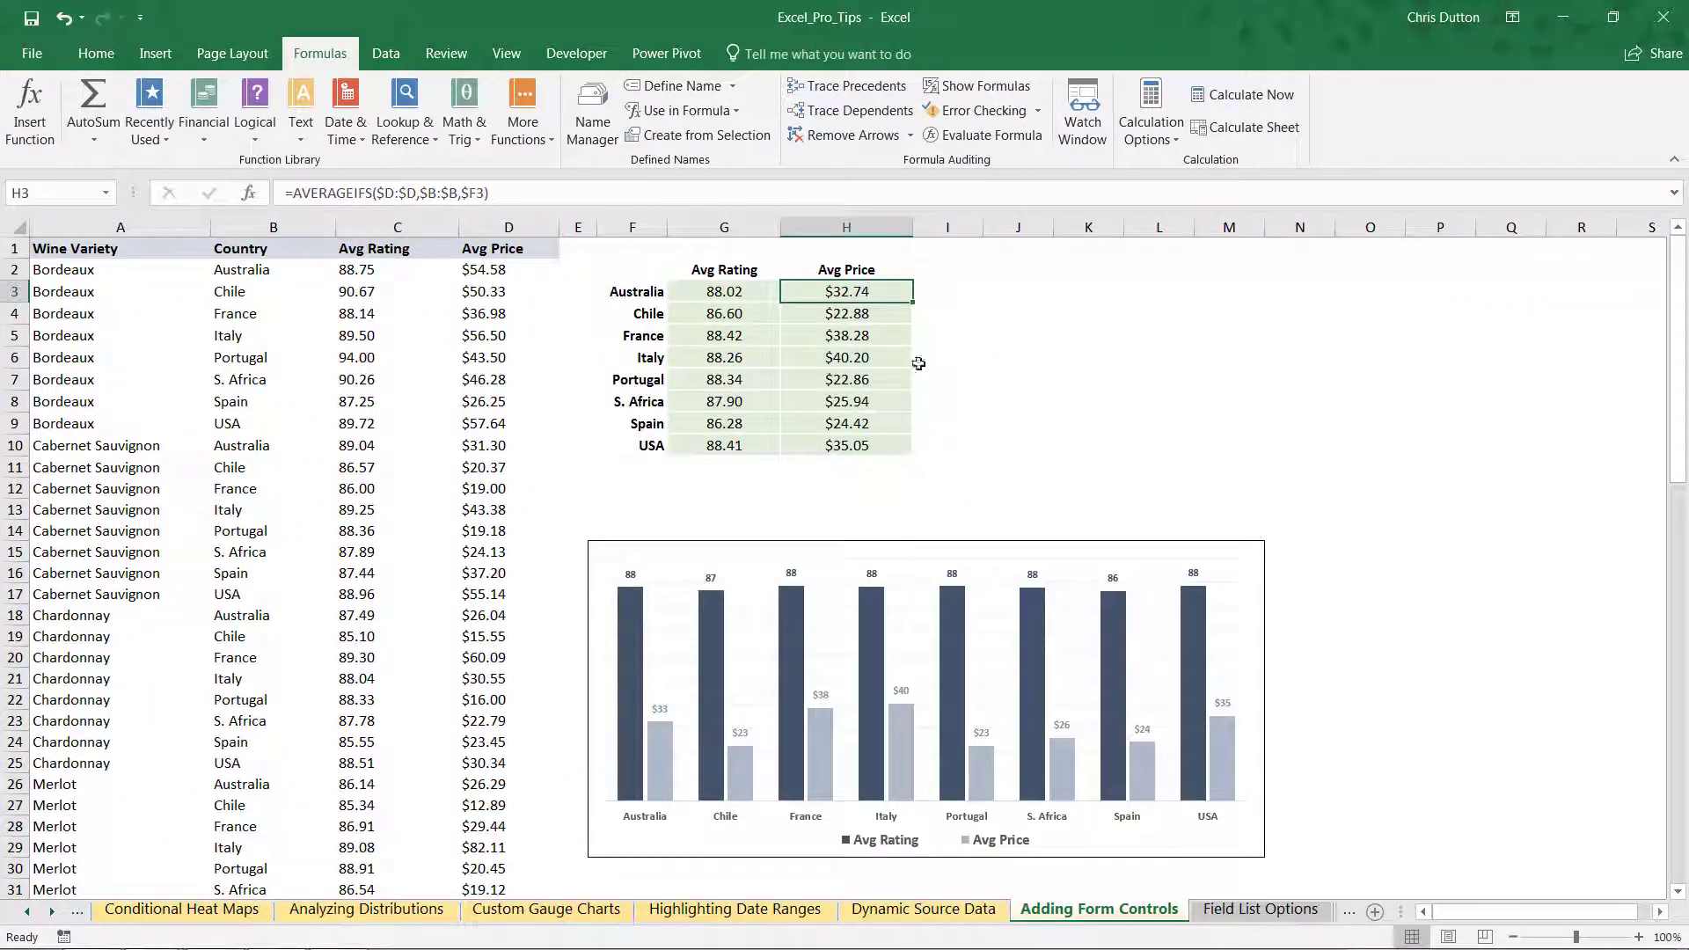
click(1057, 356)
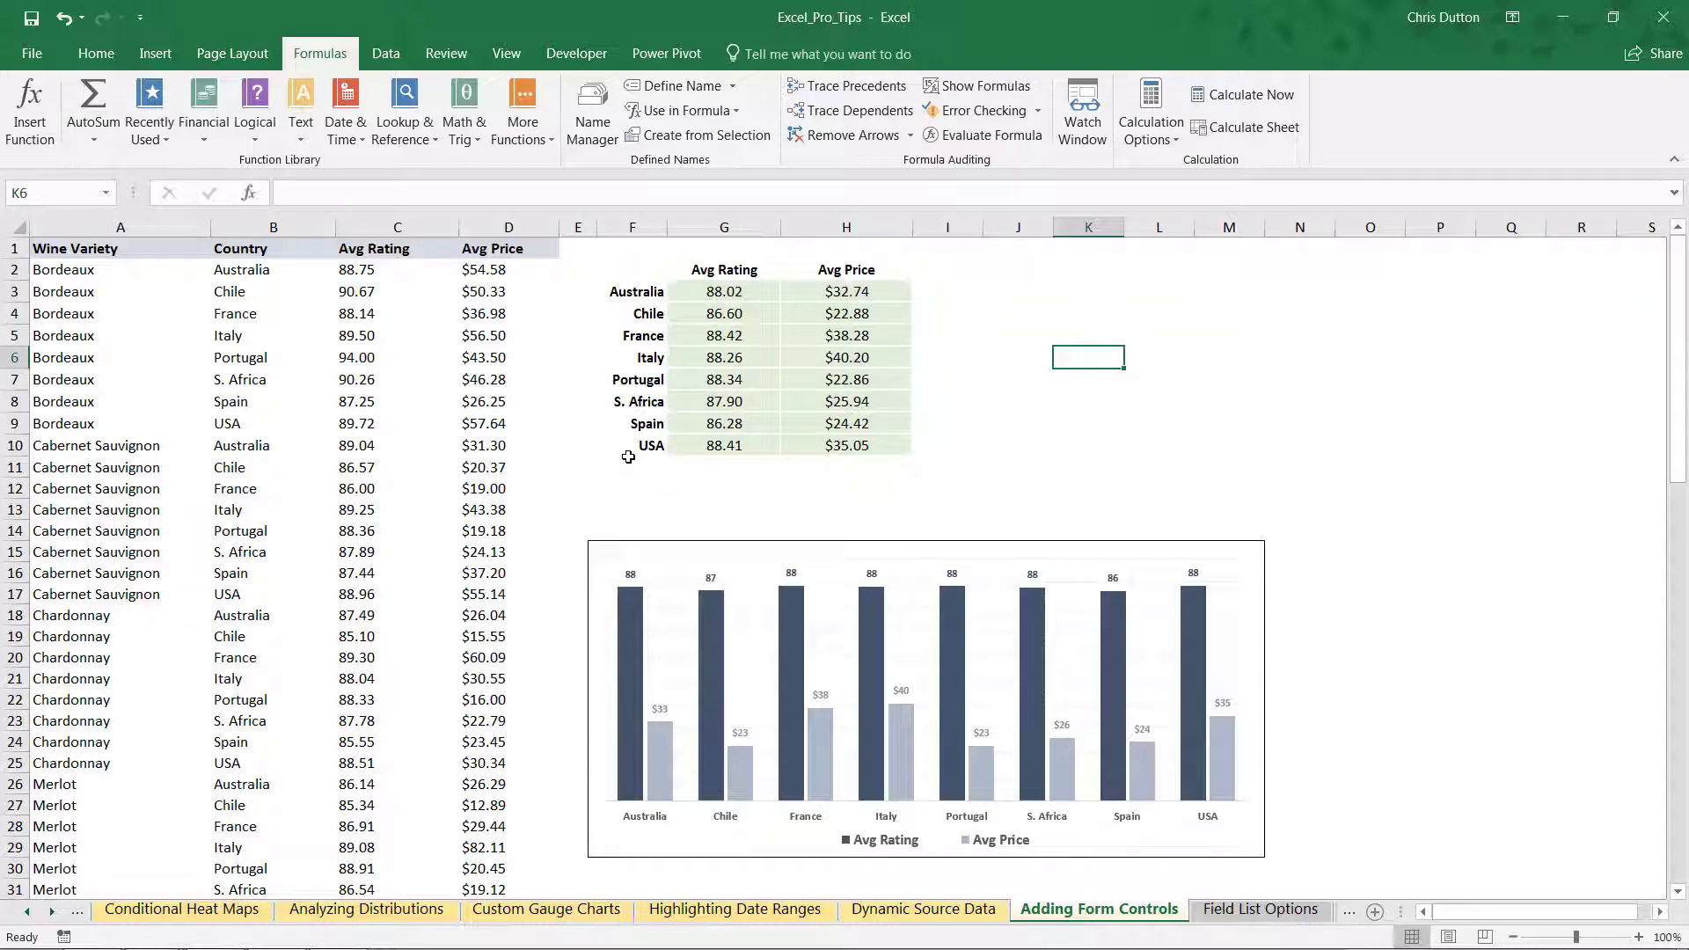
mouse_move(699, 300)
mouse_down()
mouse_move(849, 402)
mouse_move(849, 445)
mouse_up()
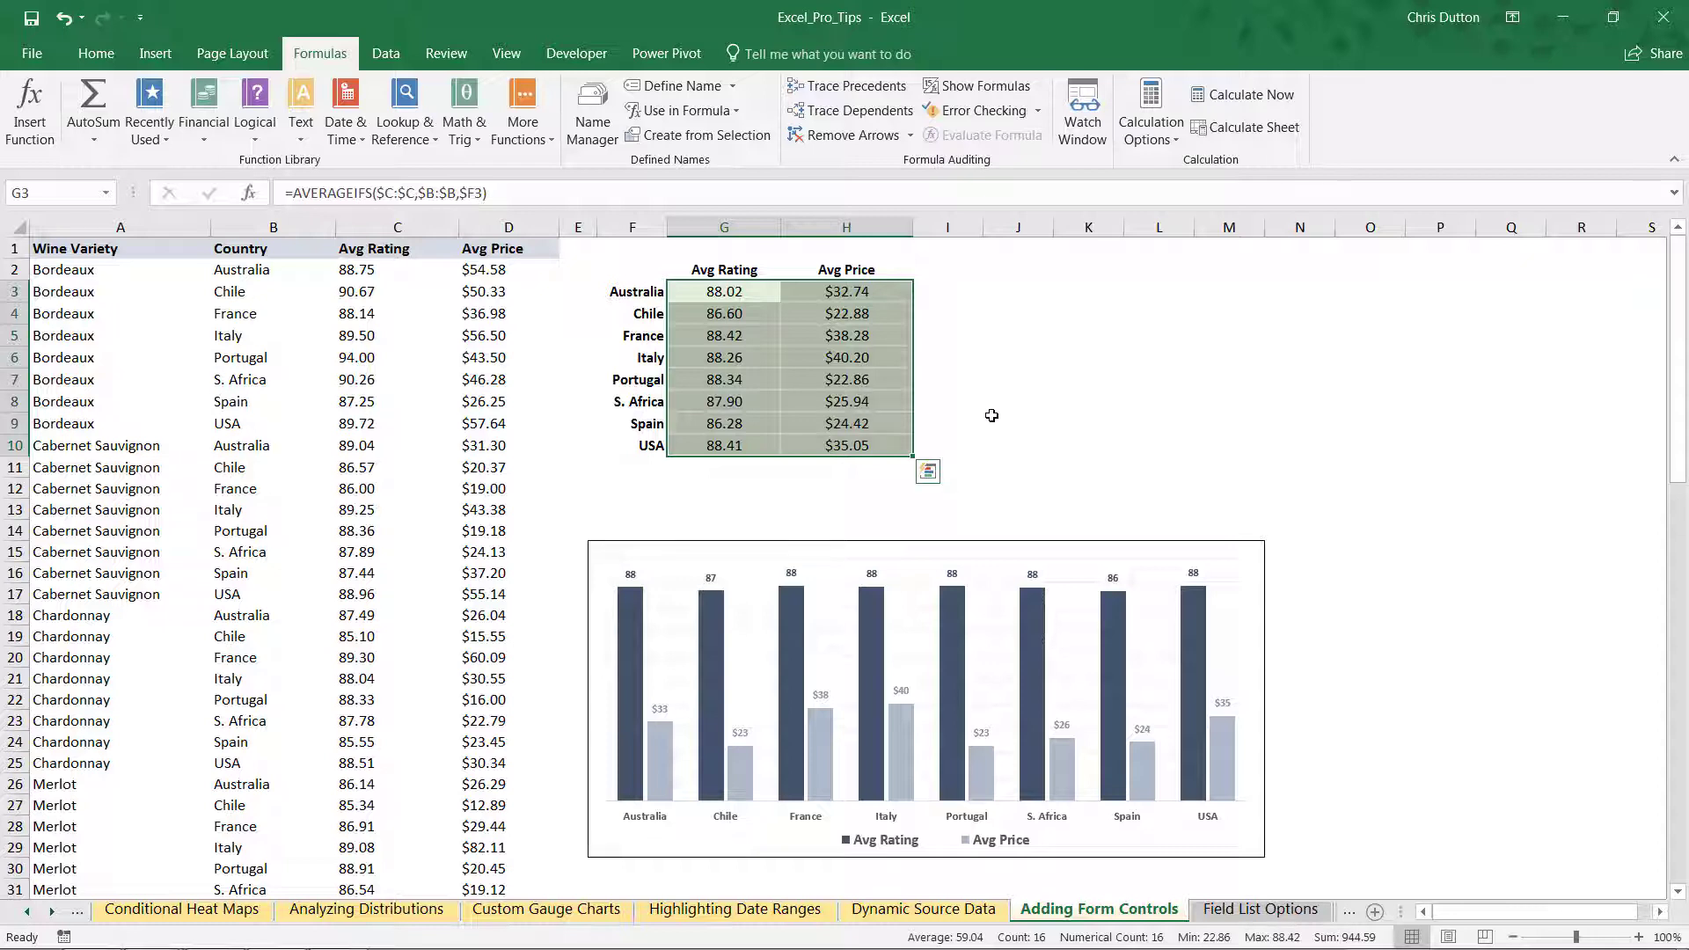
click(1041, 441)
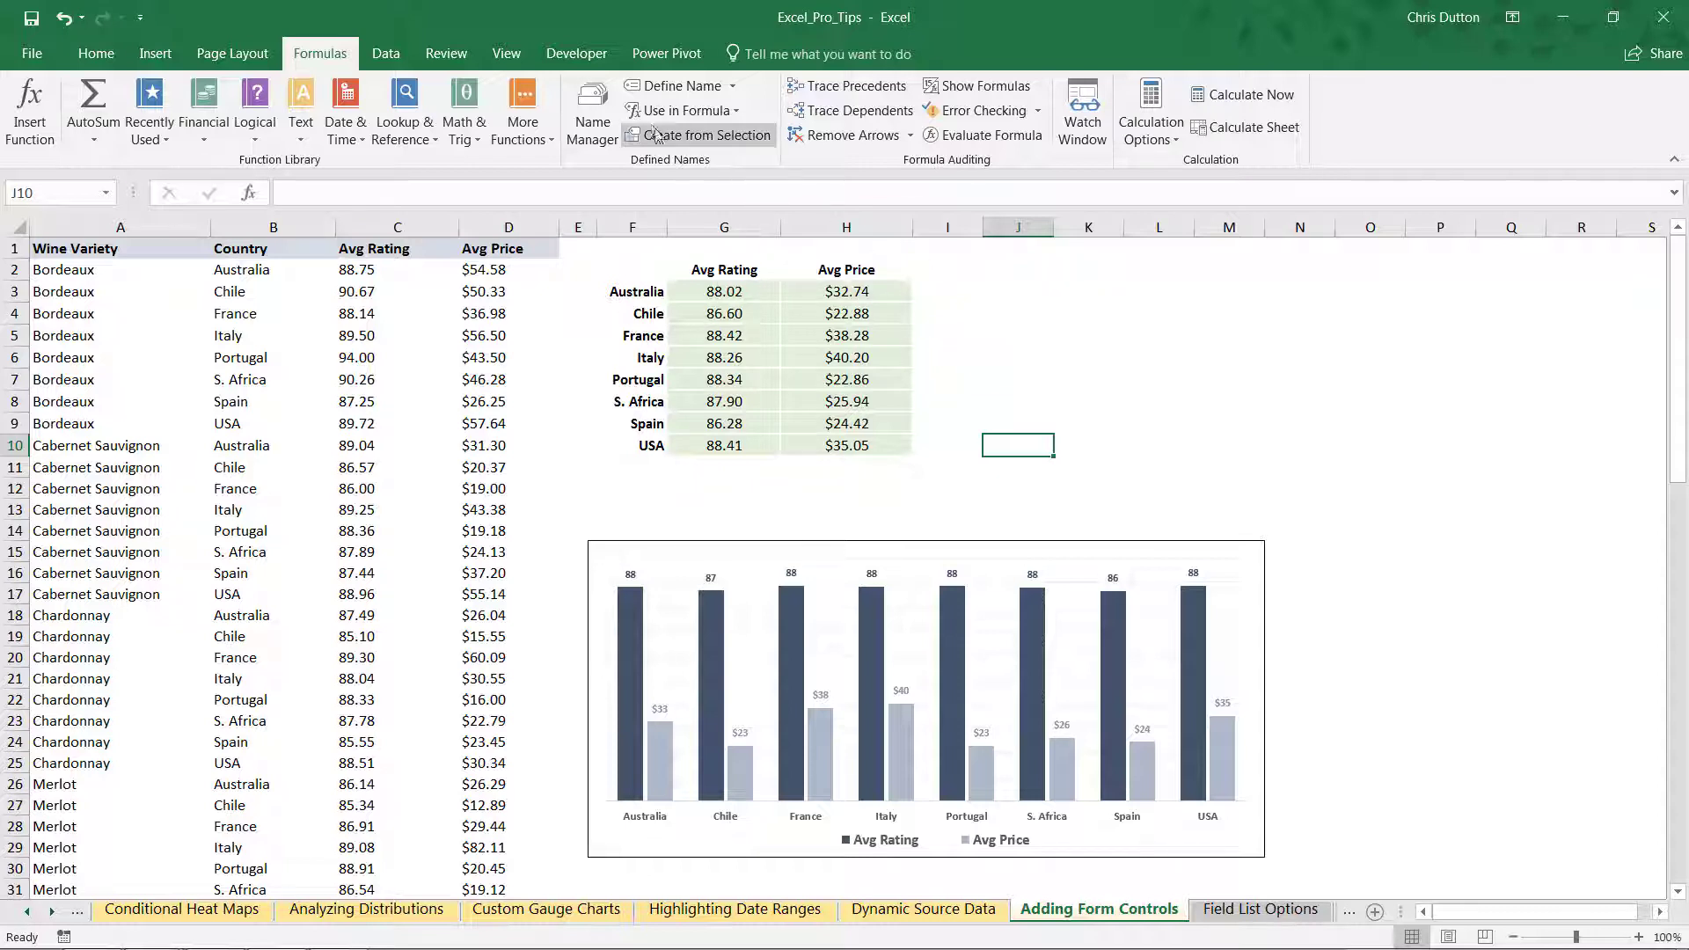
Check the Developer ribbon's Insert controls palette is available
click(577, 54)
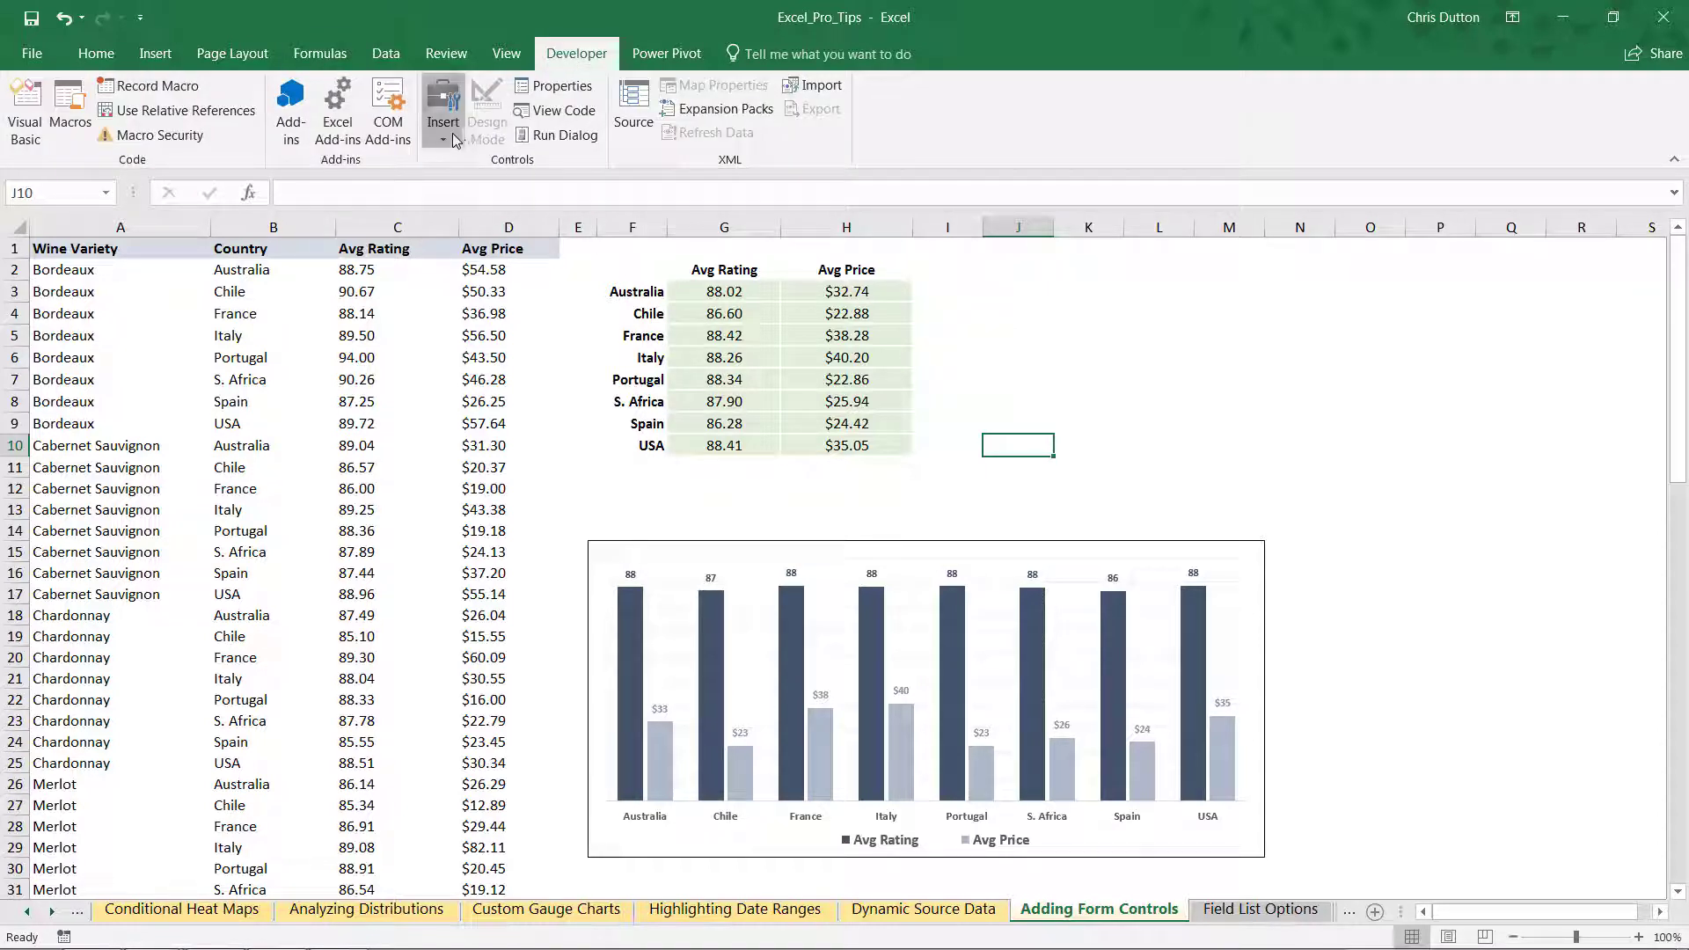
click(445, 118)
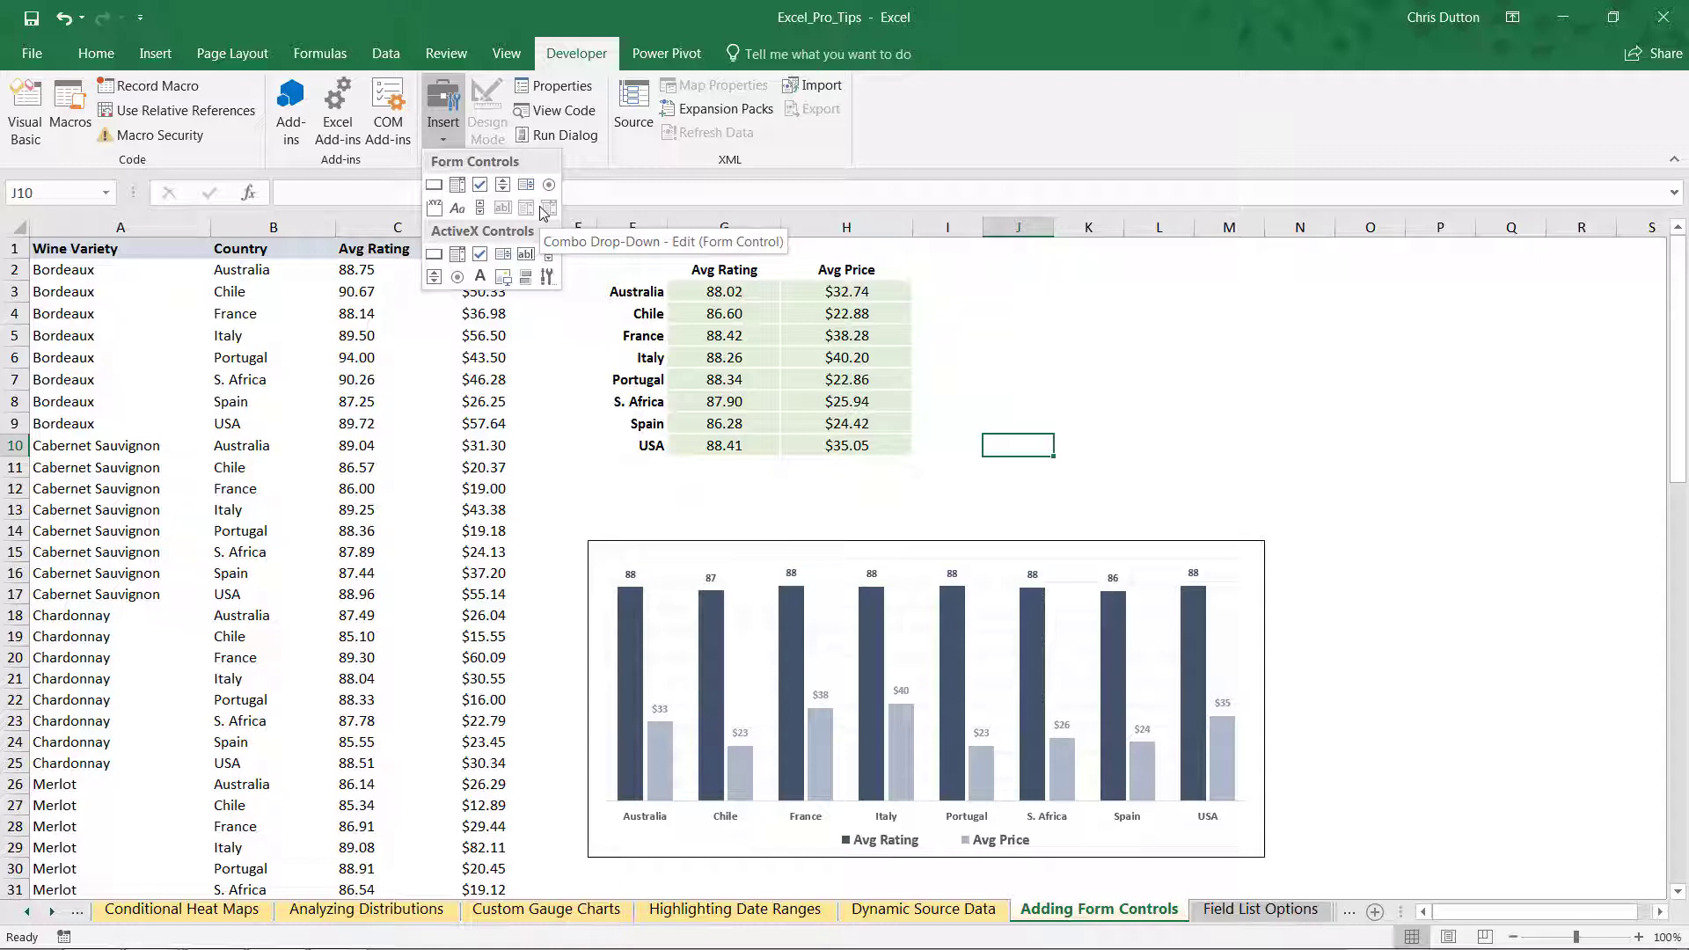
click(575, 61)
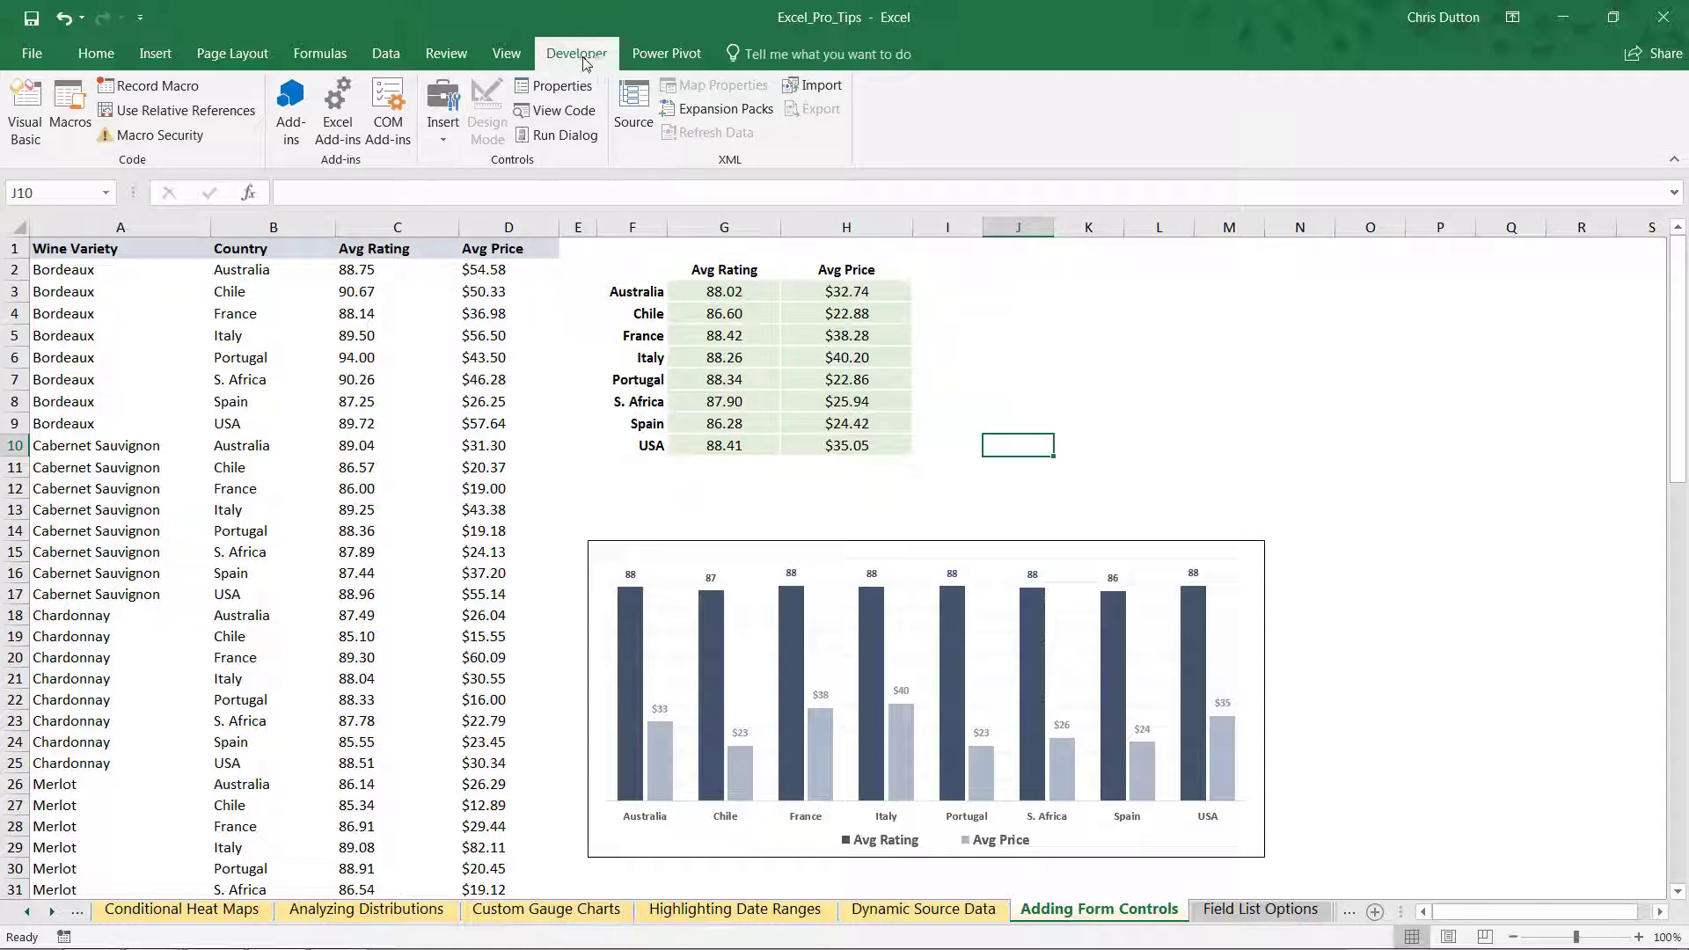
Review File > Options > Customize Ribbon to confirm Developer is enabled, then close with OK
click(44, 54)
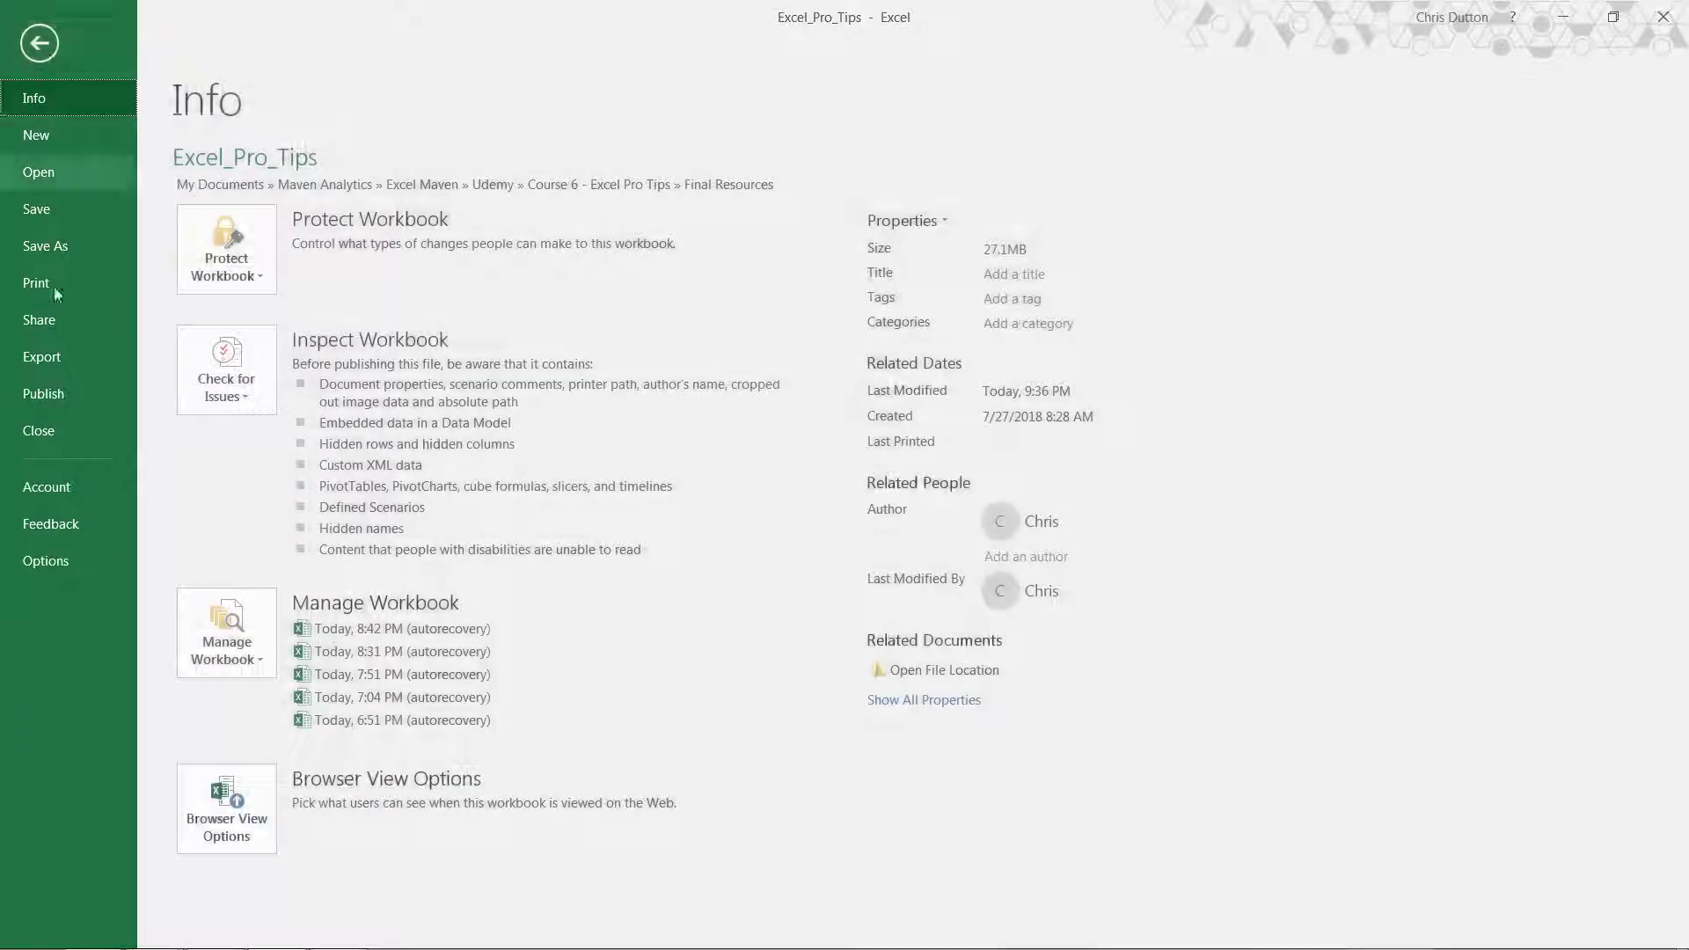
click(49, 563)
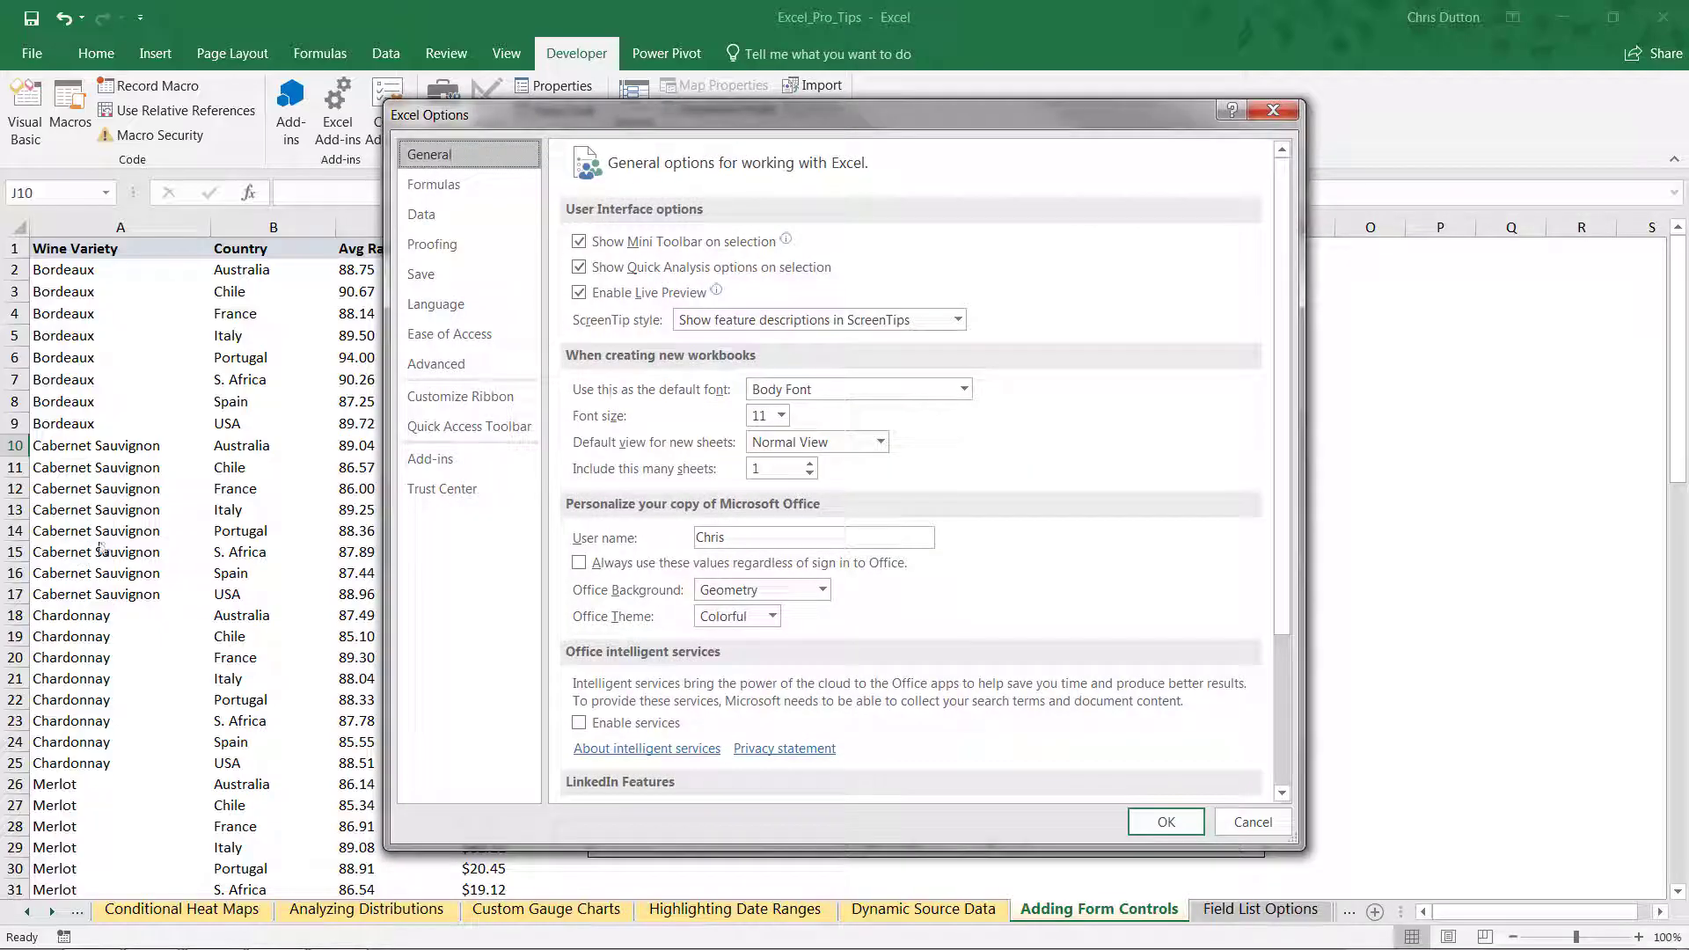
click(476, 398)
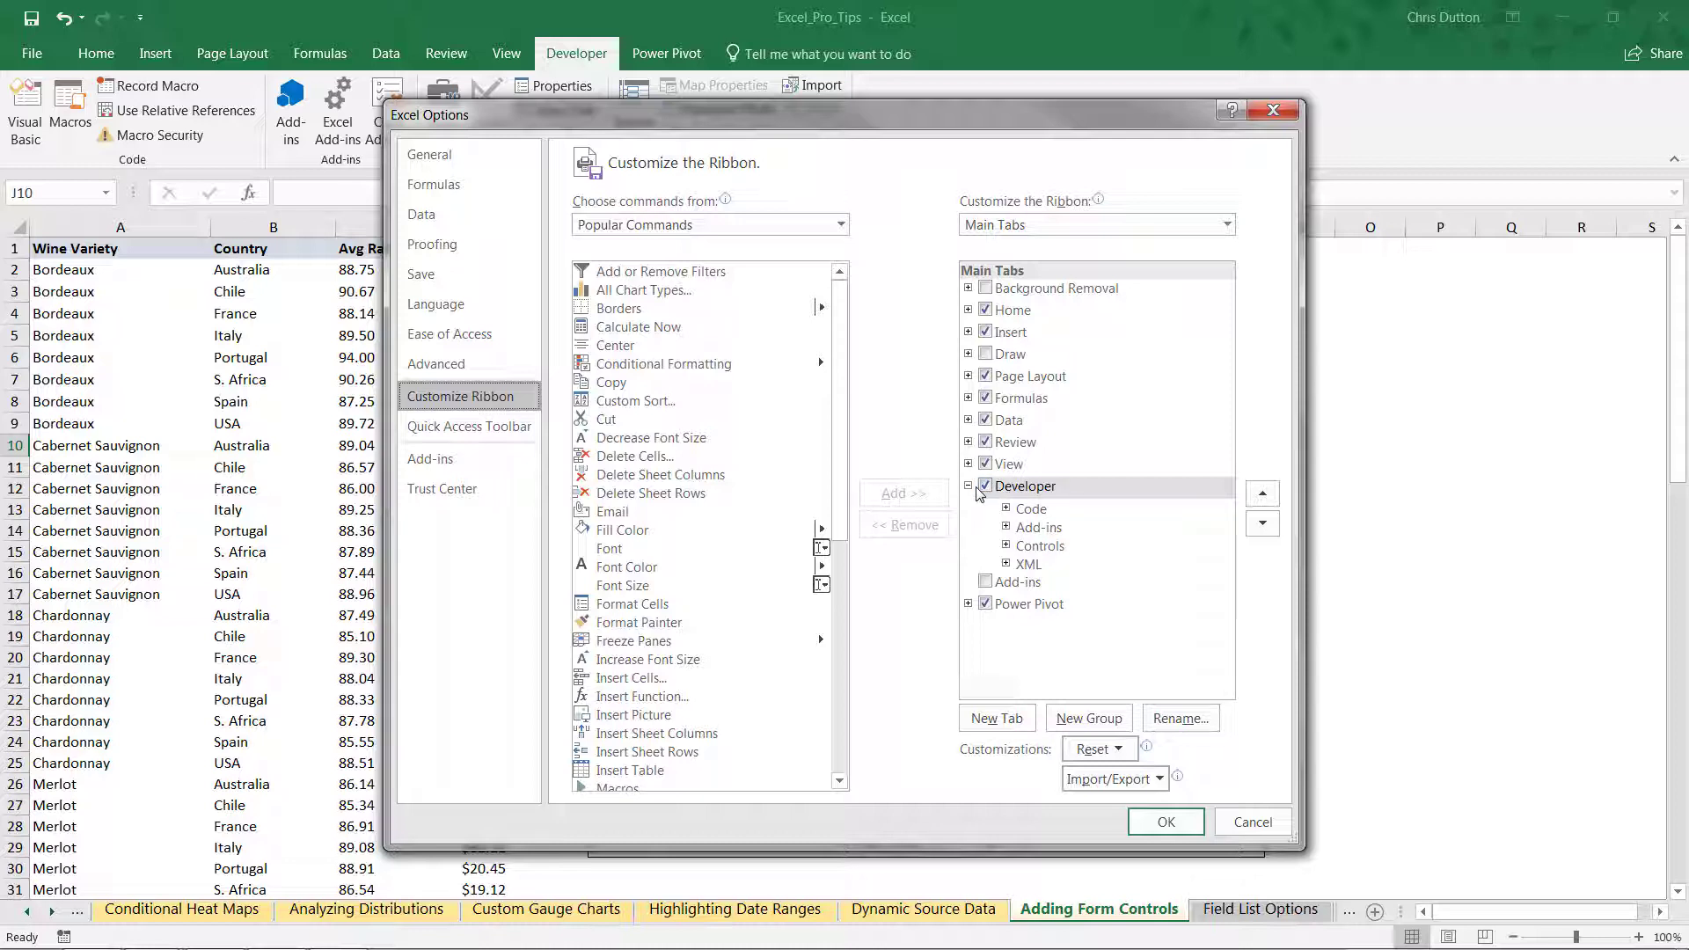
click(1161, 825)
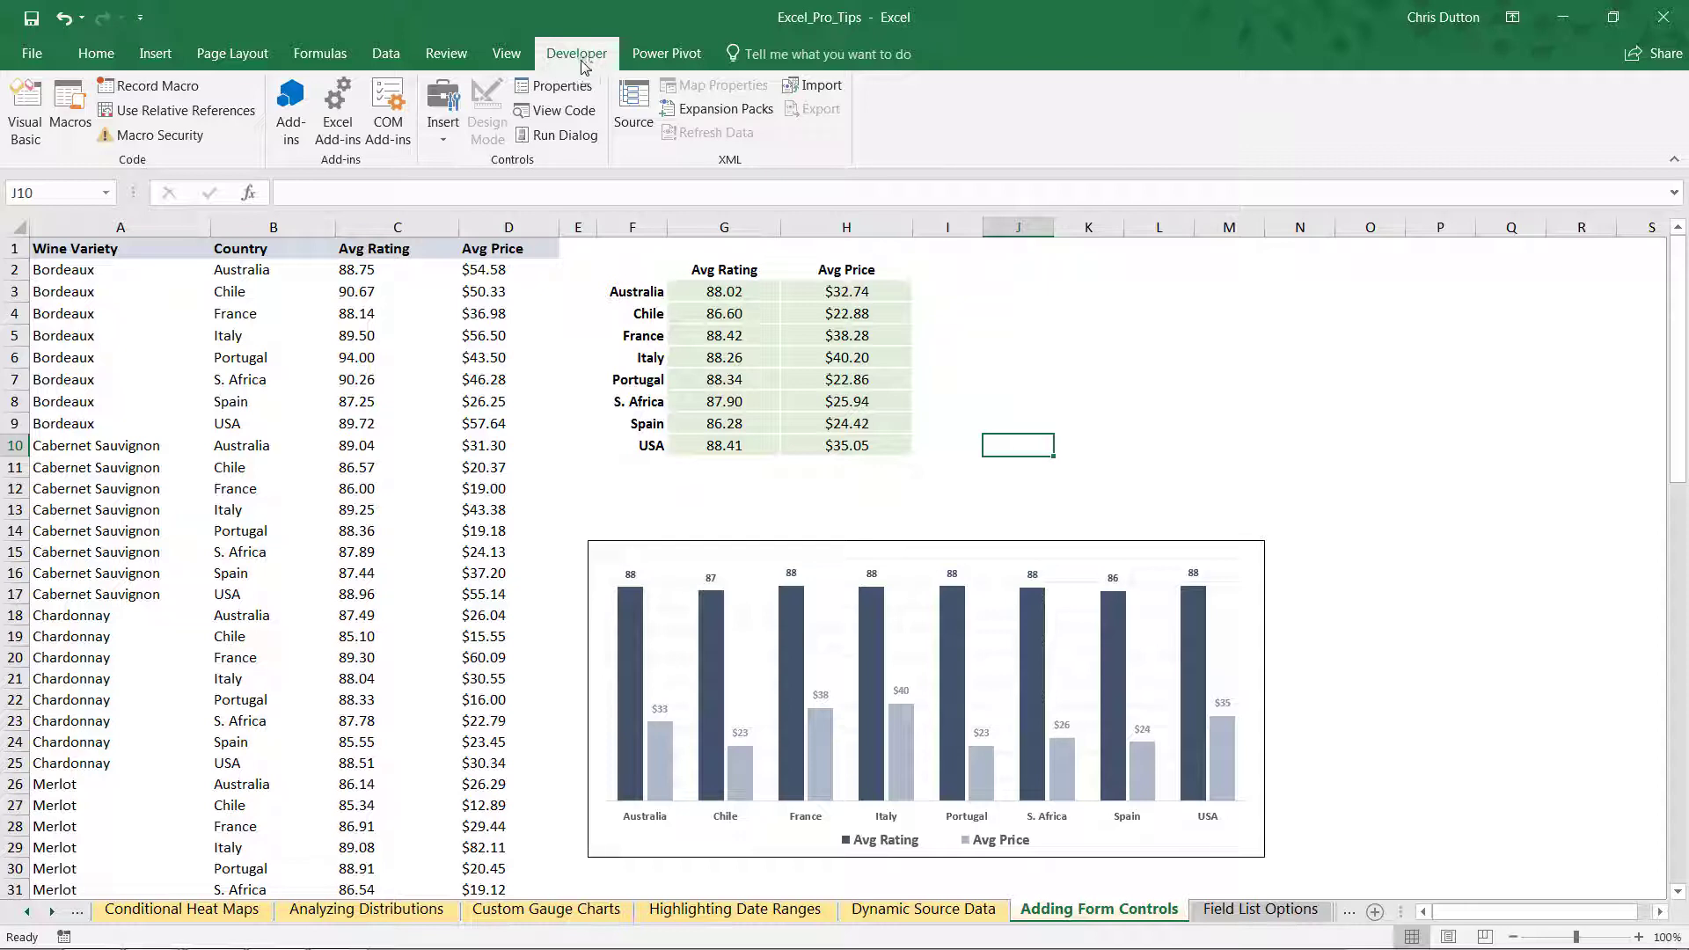
Draw an empty List Box form control to the right of the chart
click(445, 132)
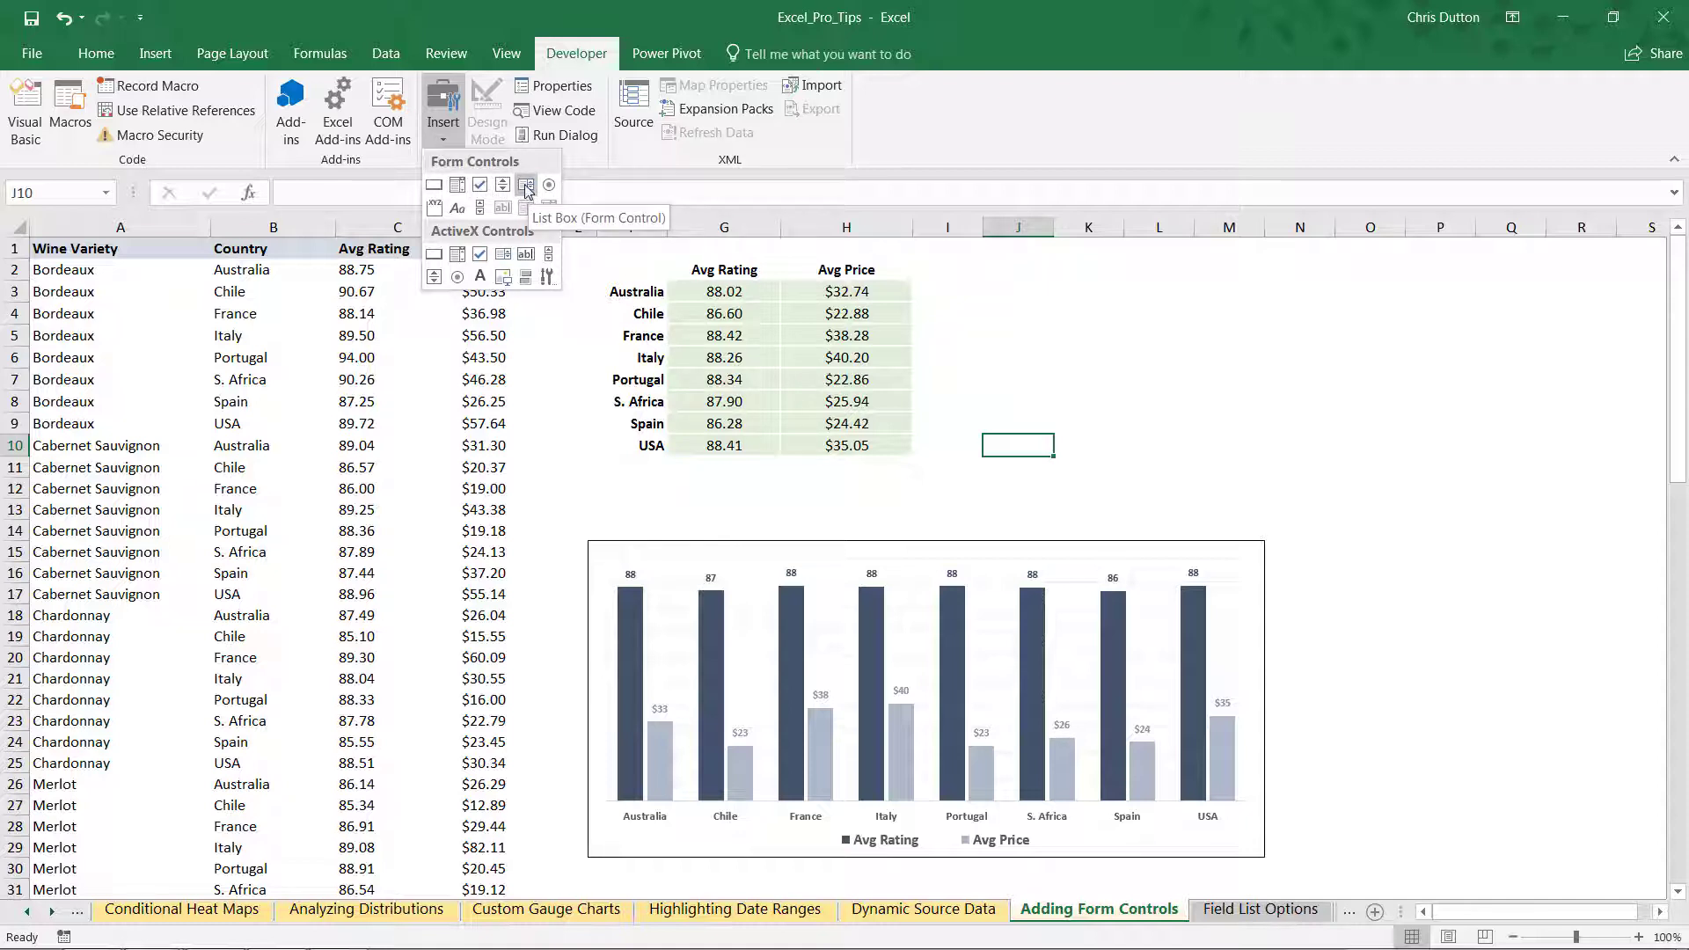
click(526, 189)
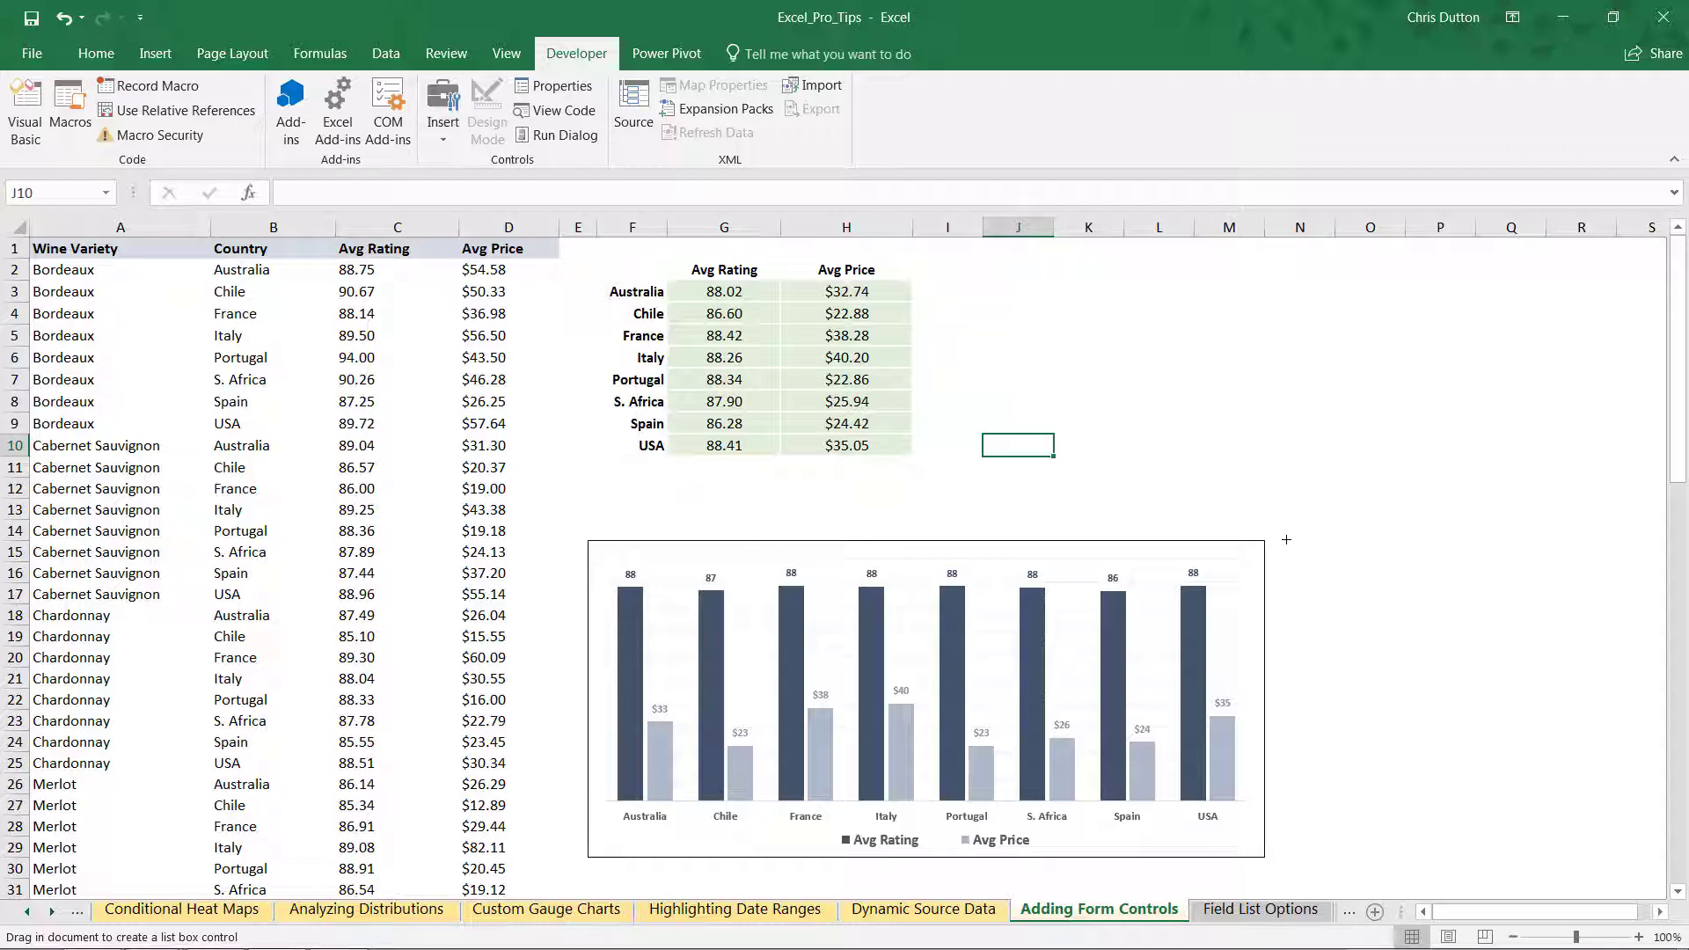
mouse_move(1286, 538)
mouse_down()
mouse_move(1467, 795)
mouse_move(1470, 856)
mouse_up()
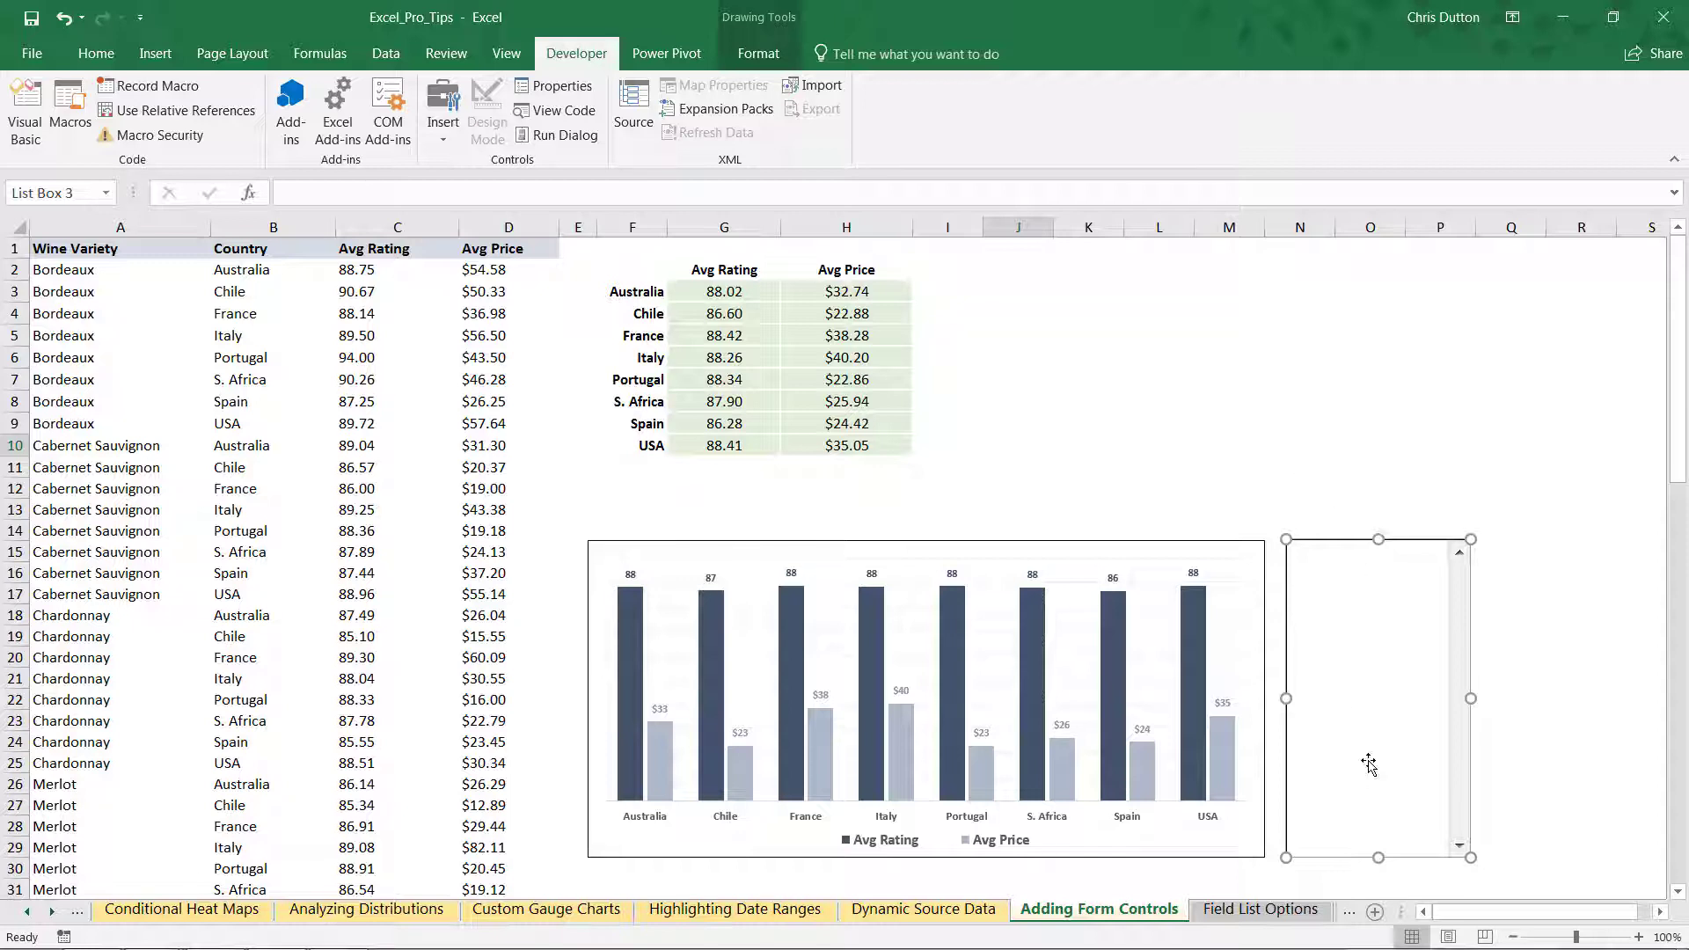
click(1368, 496)
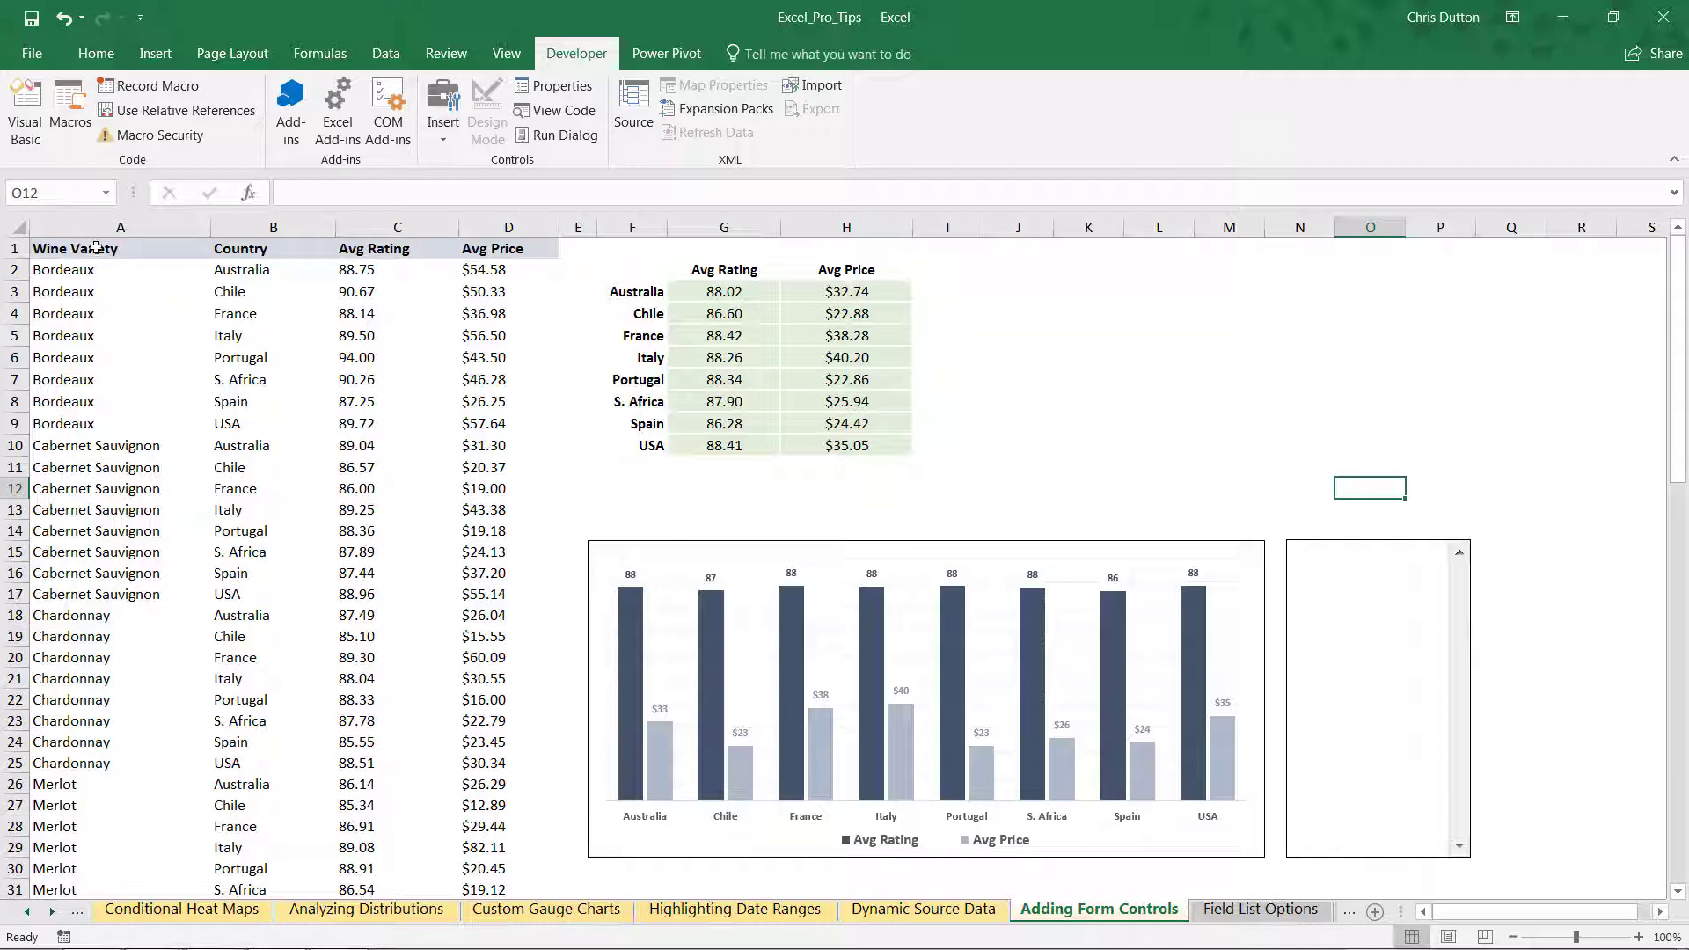
Select the Wine Variety column from A1 down and start an Advanced filter
click(135, 249)
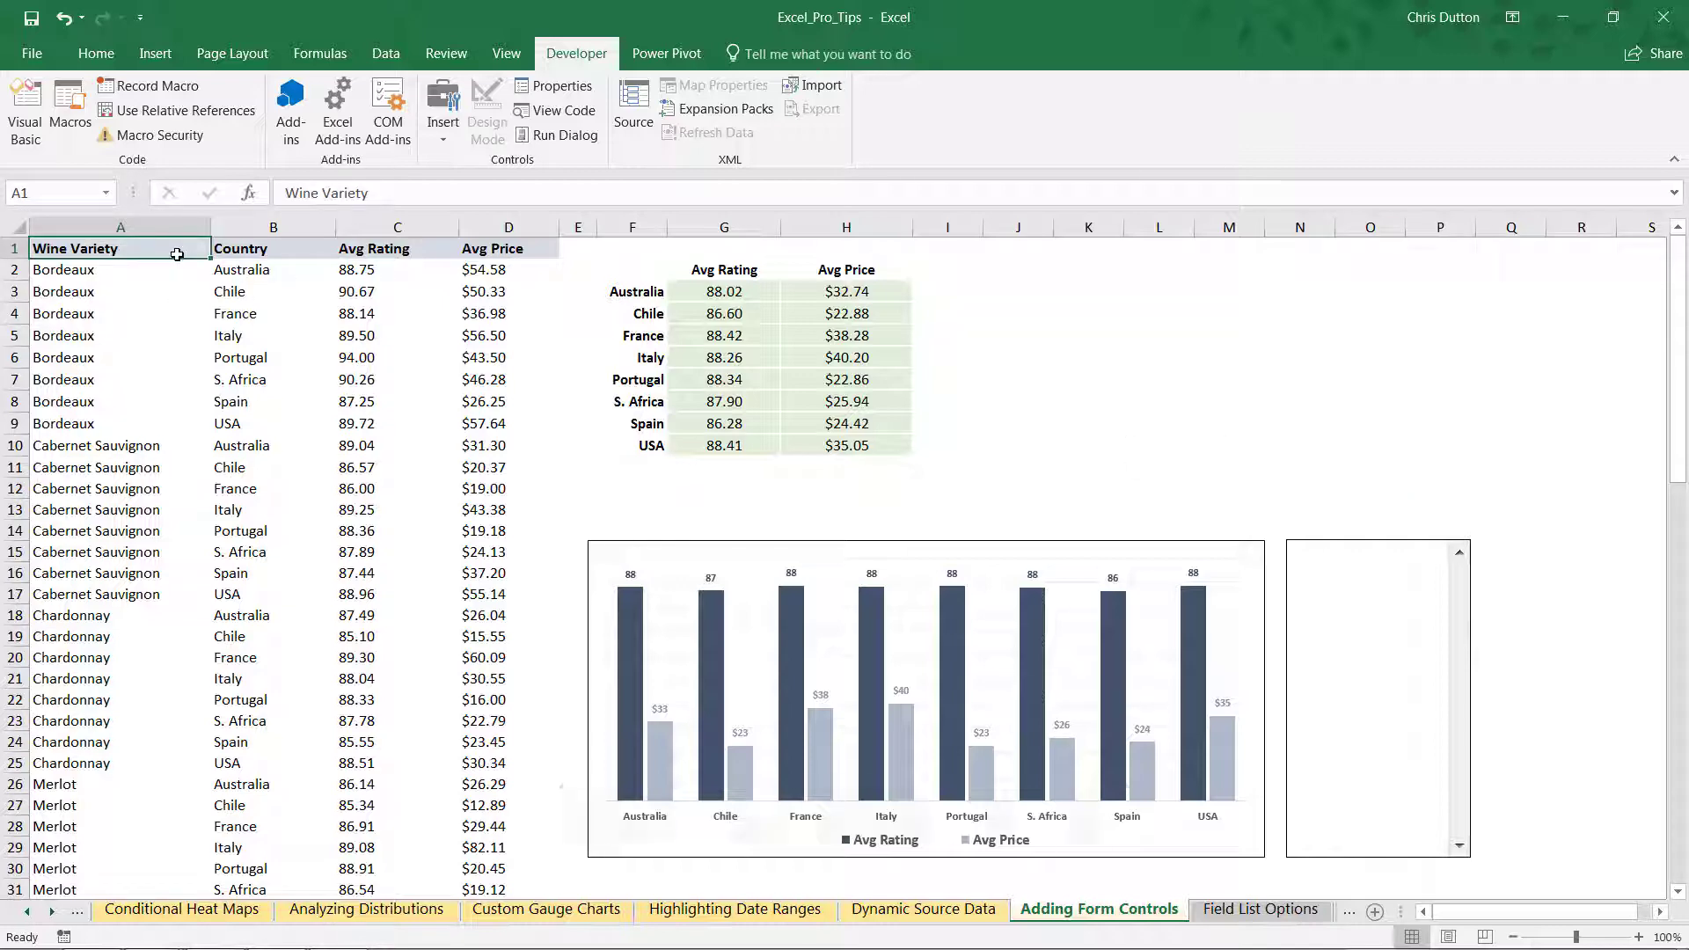
key(ctrl+shift+Down)
scroll(192, 322, down, 3)
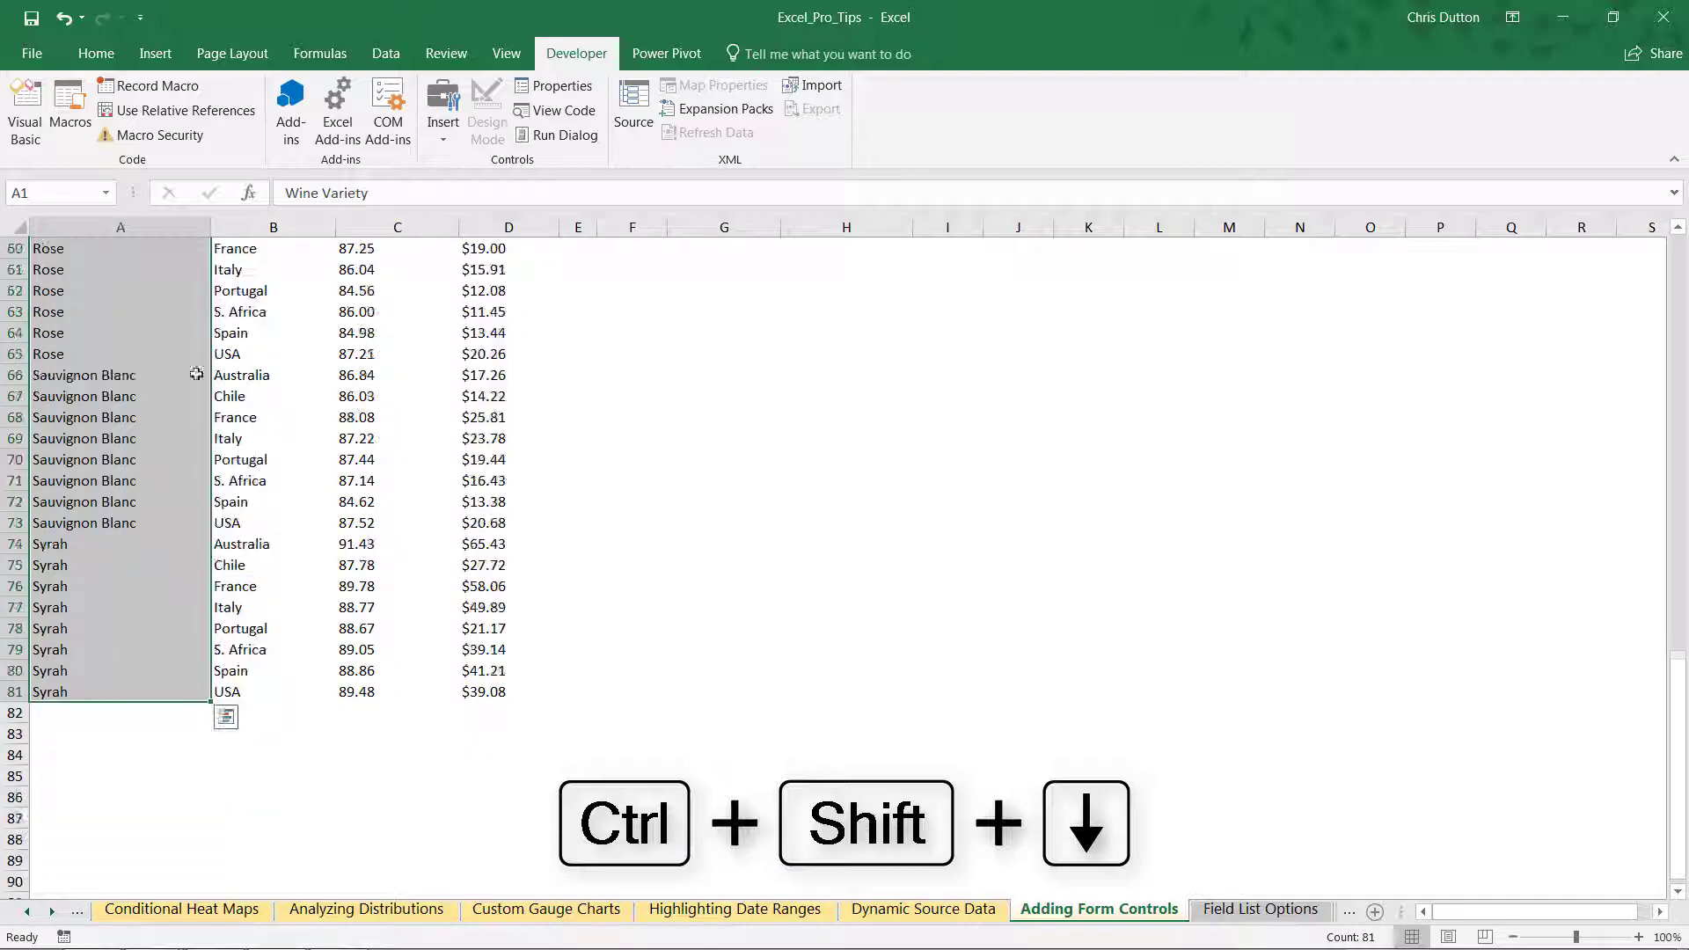
scroll(108, 361, up, 4)
scroll(106, 354, up, 8)
scroll(103, 349, up, 8)
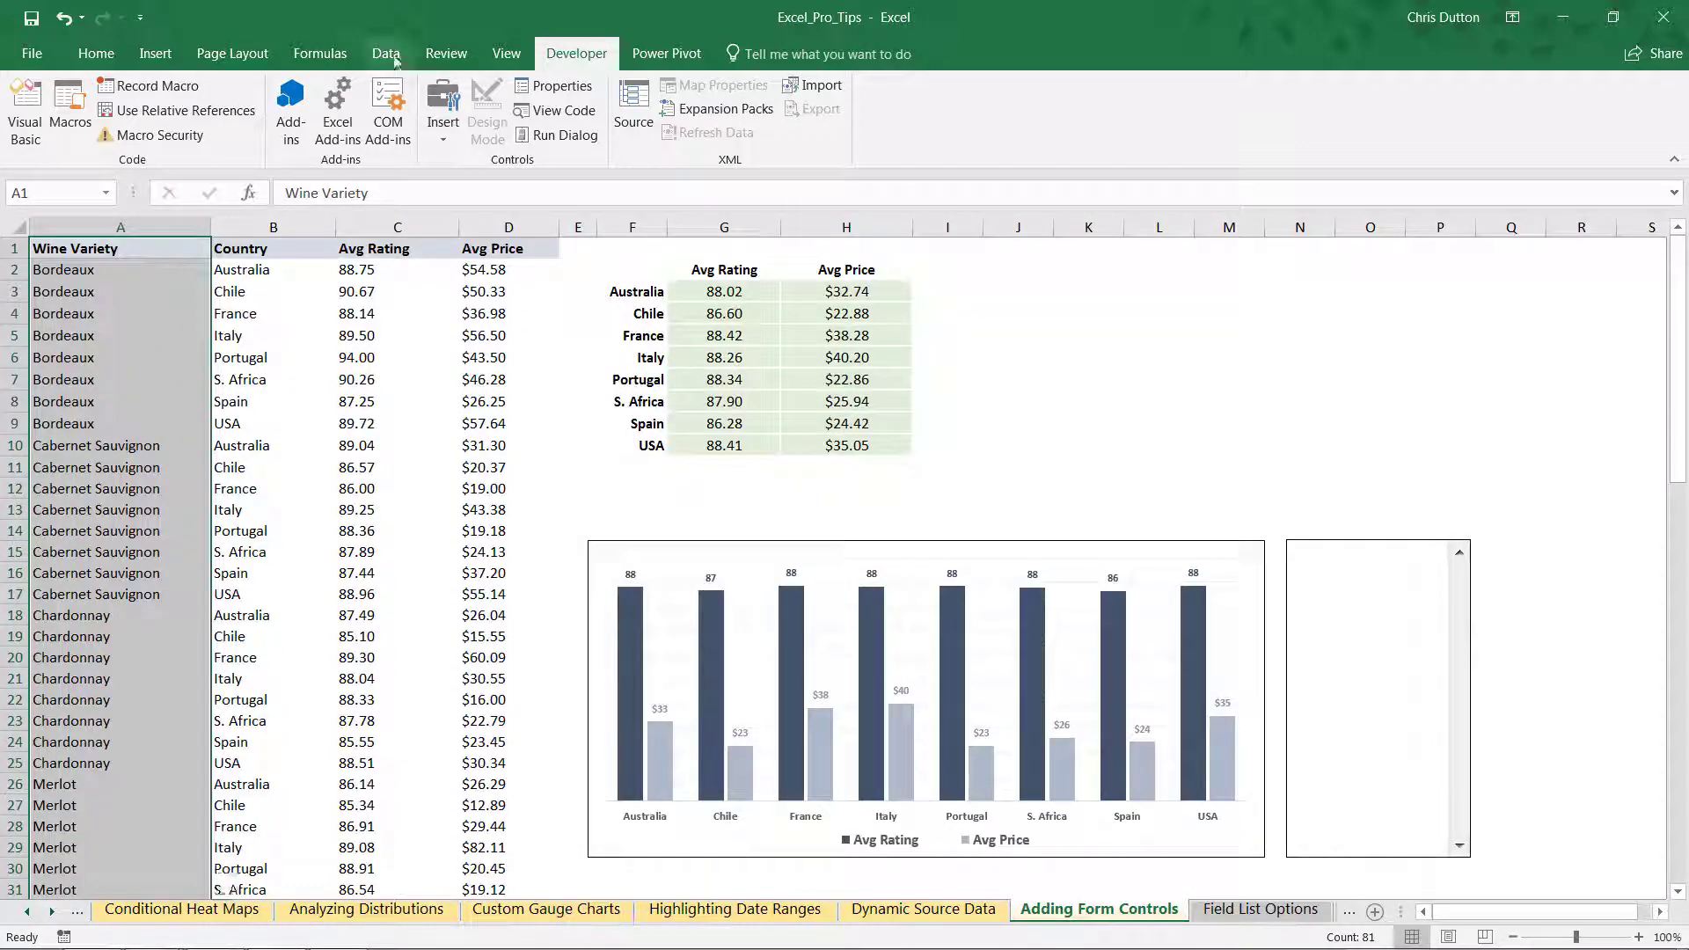
click(397, 57)
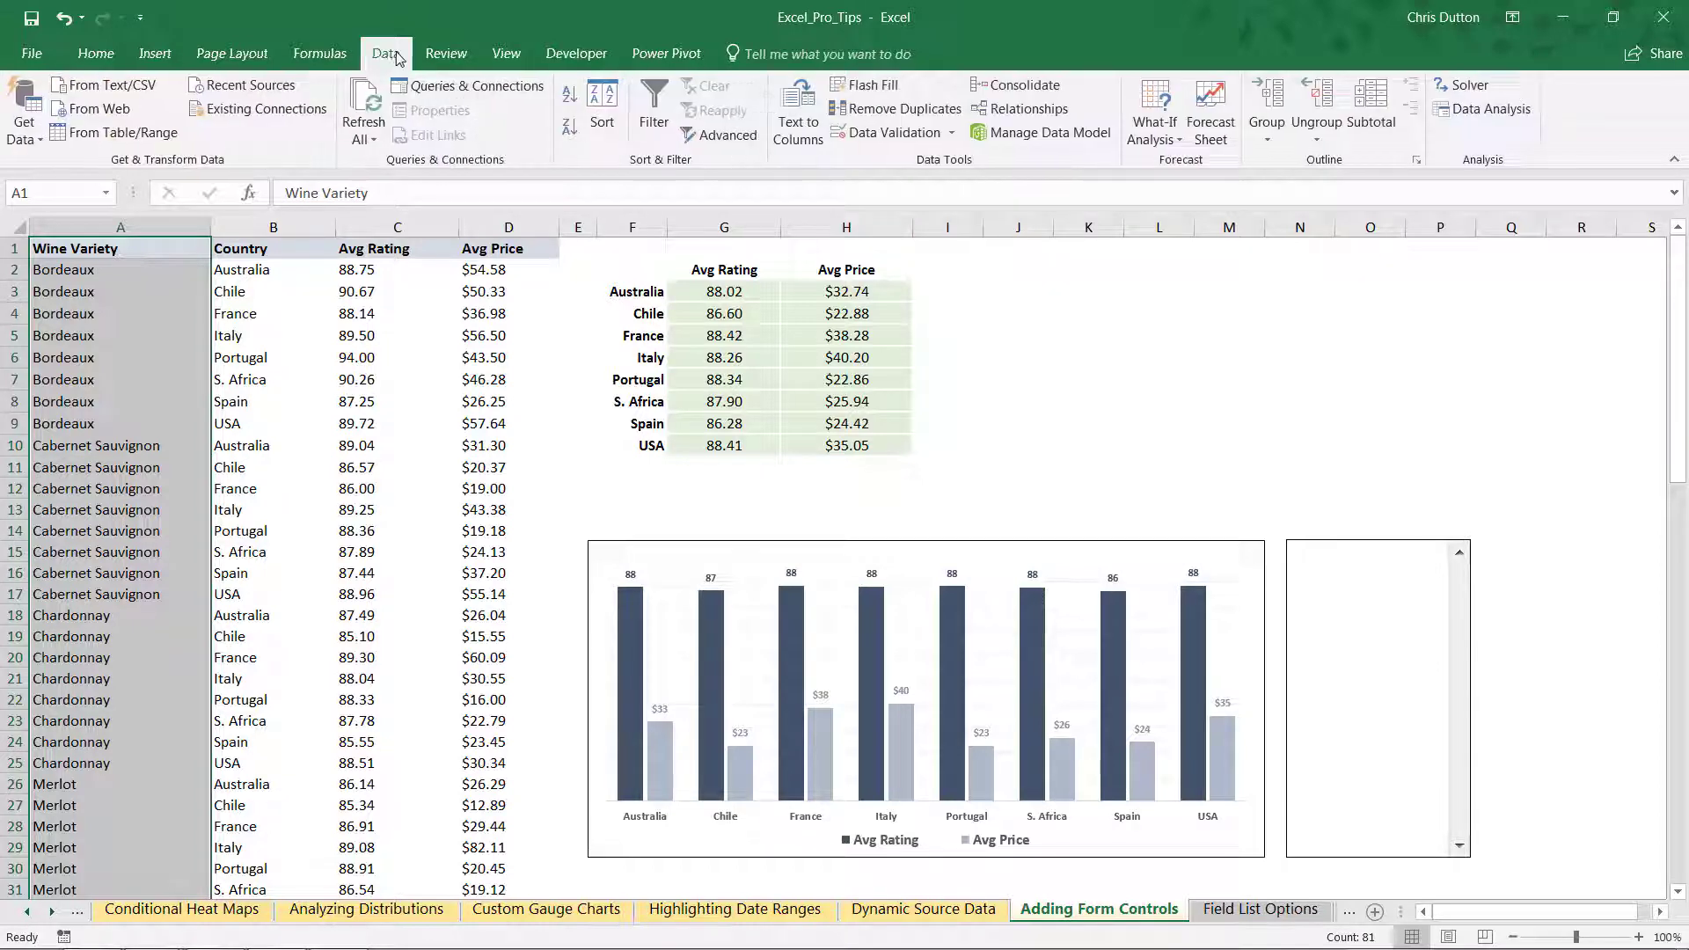
click(739, 142)
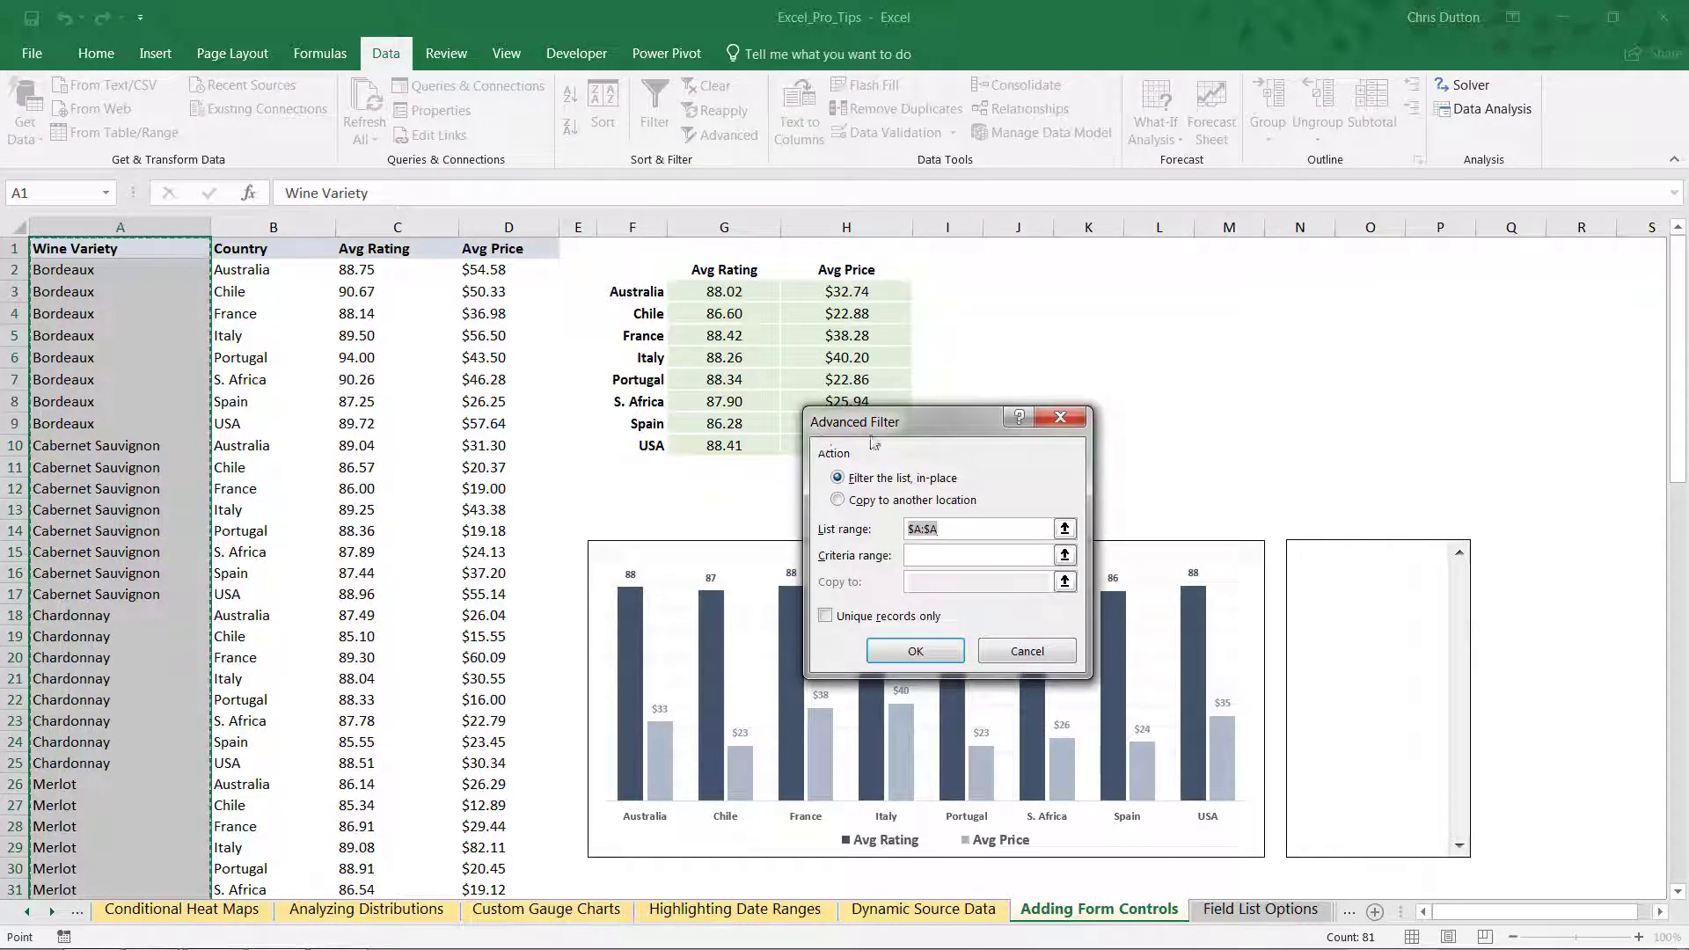
drag(882, 433, 564, 352)
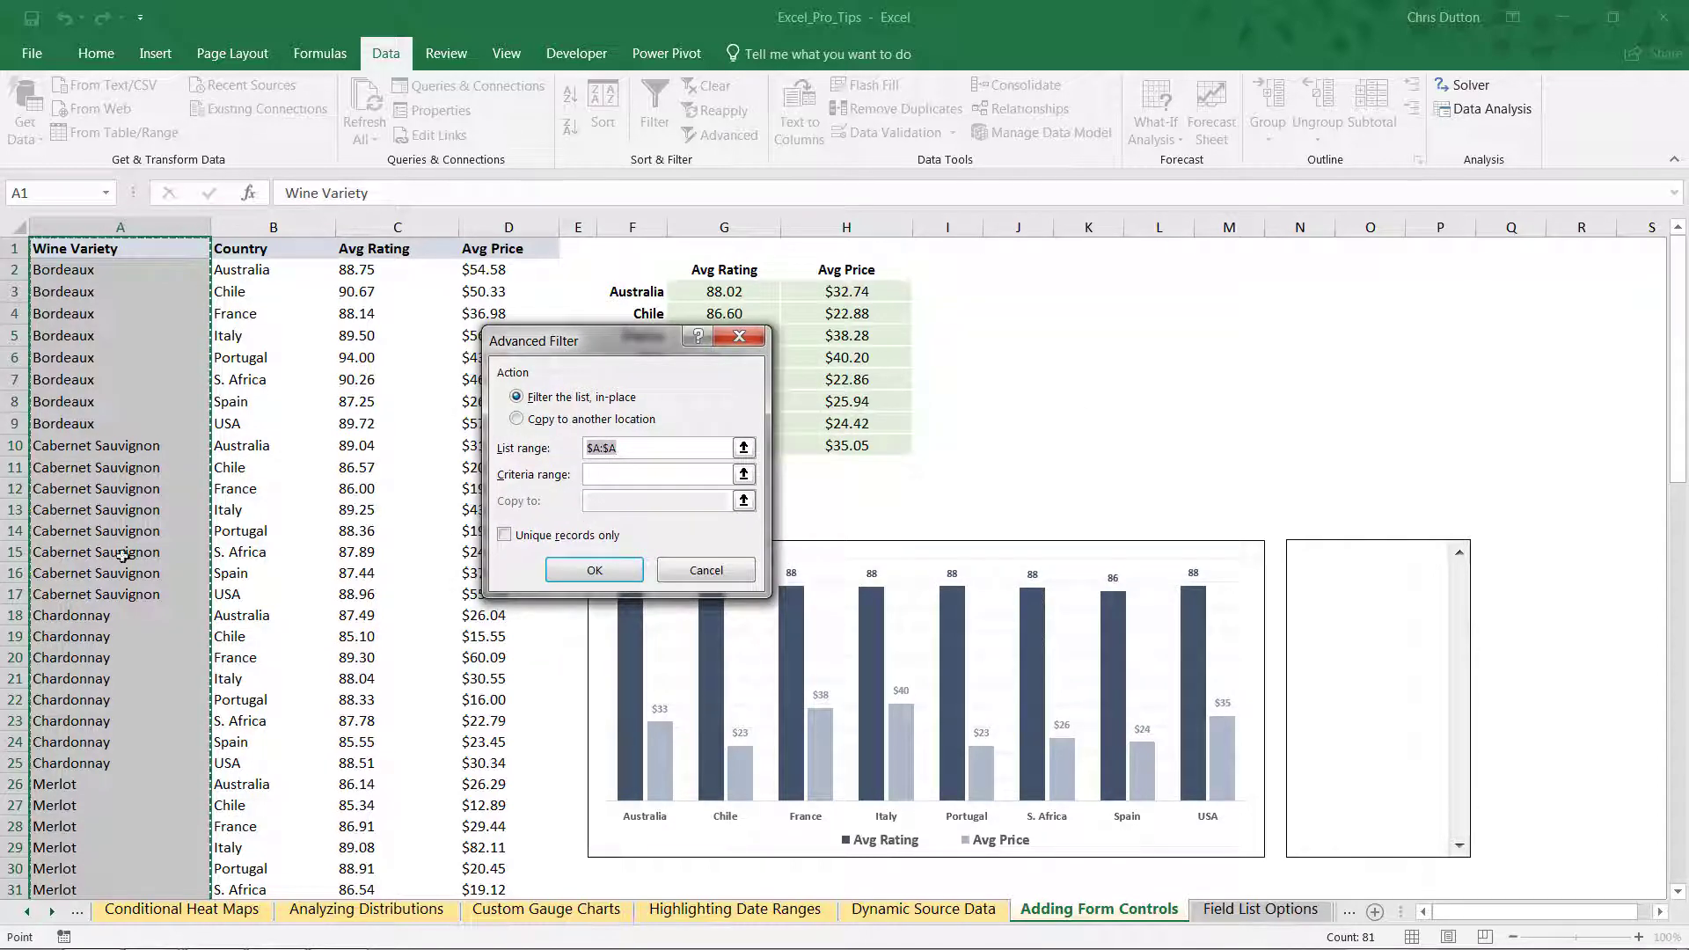
Copy unique records only to K2, producing the ten-variety list
click(517, 420)
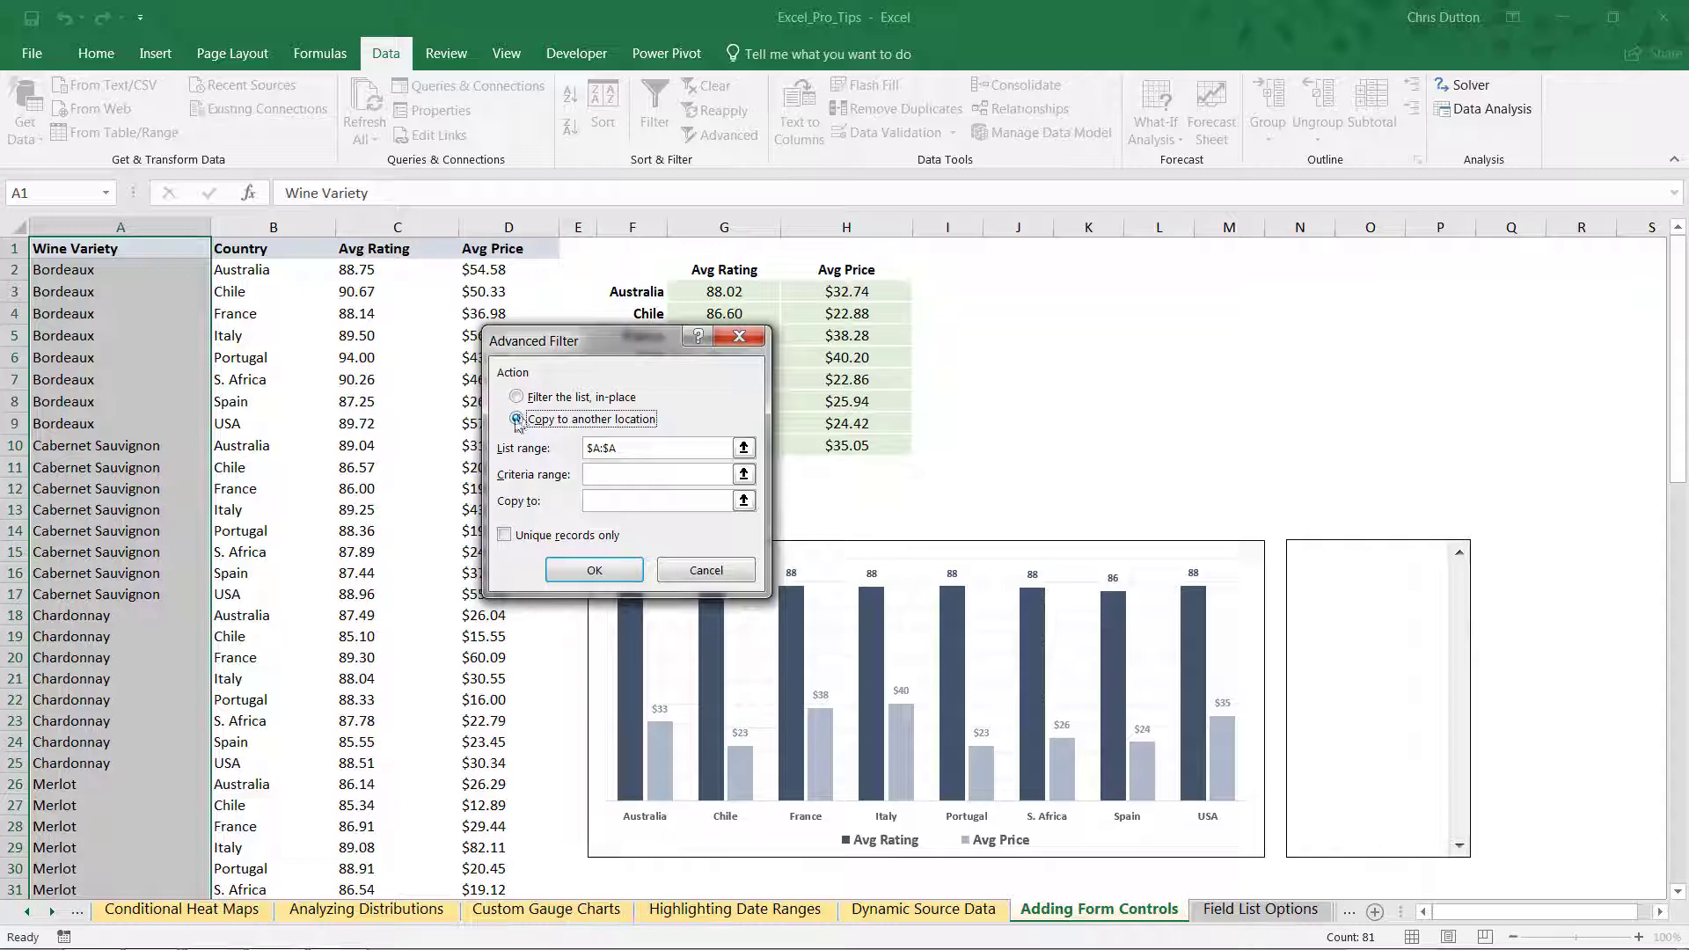
click(742, 502)
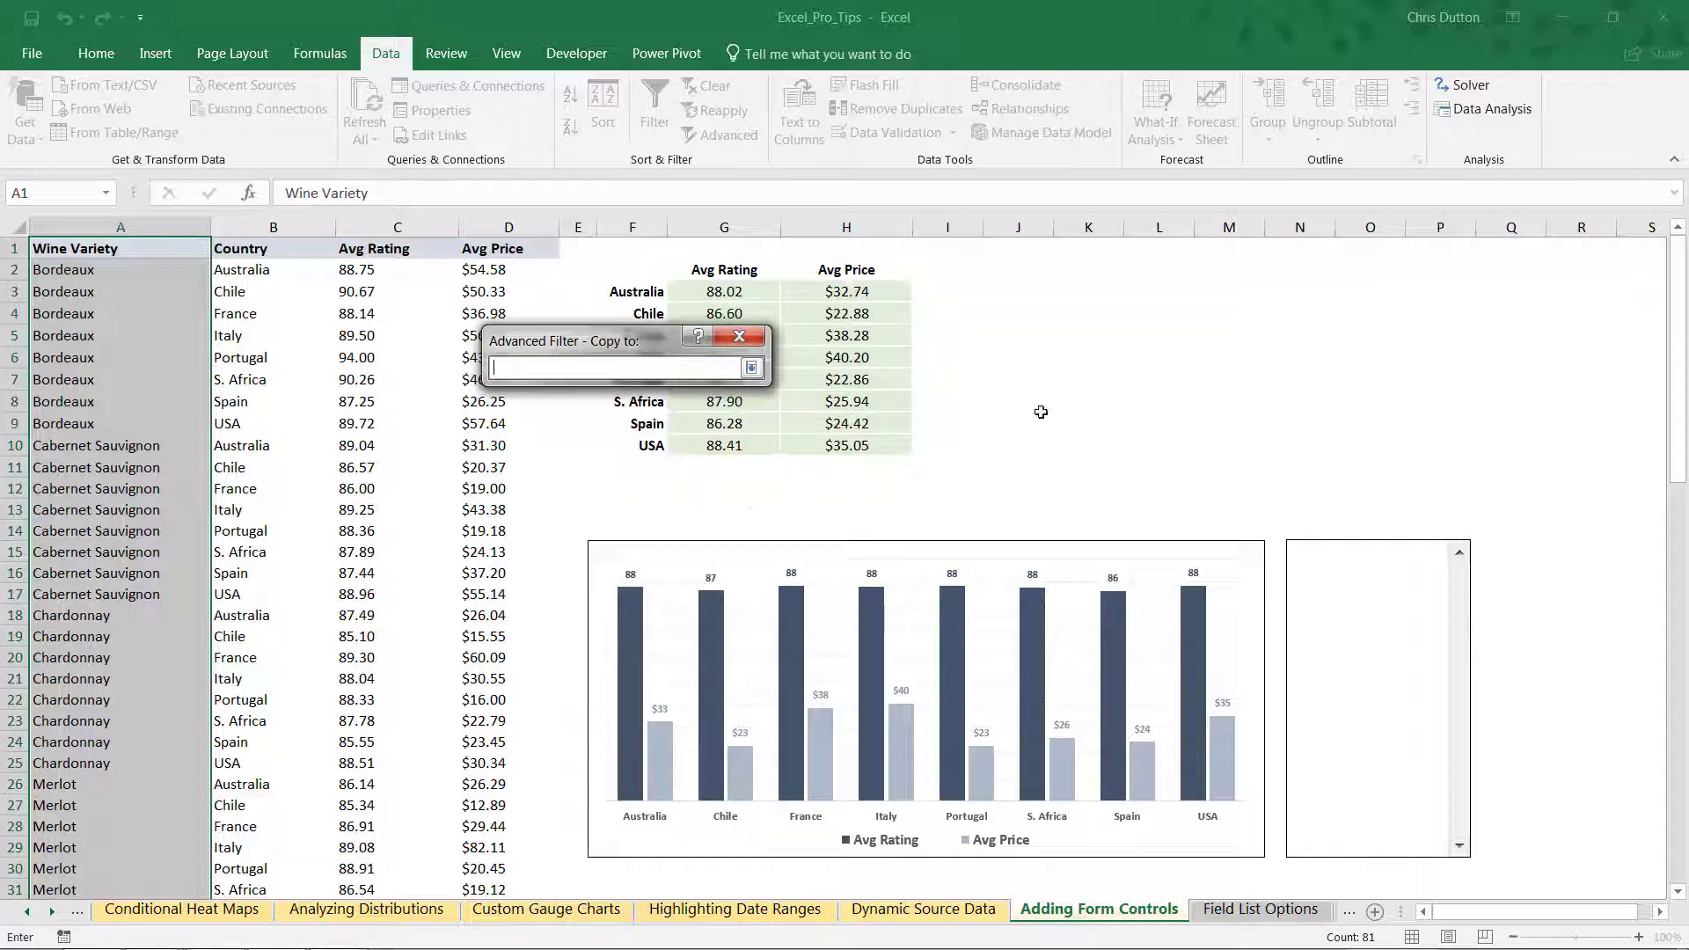
click(1087, 273)
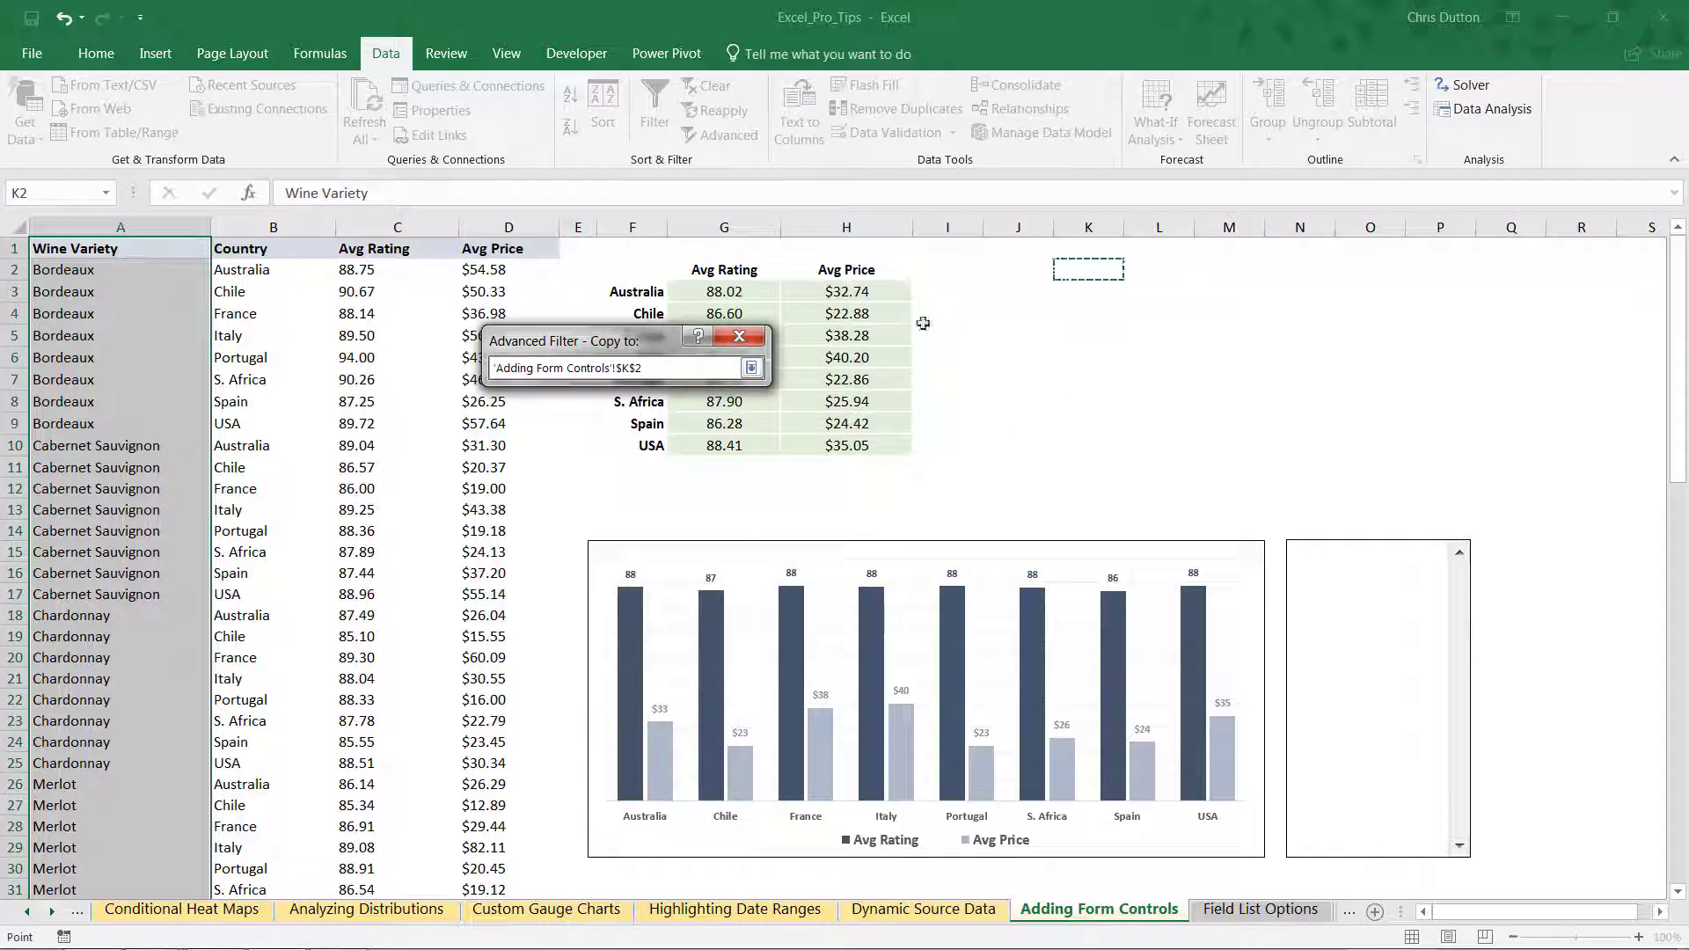
click(752, 368)
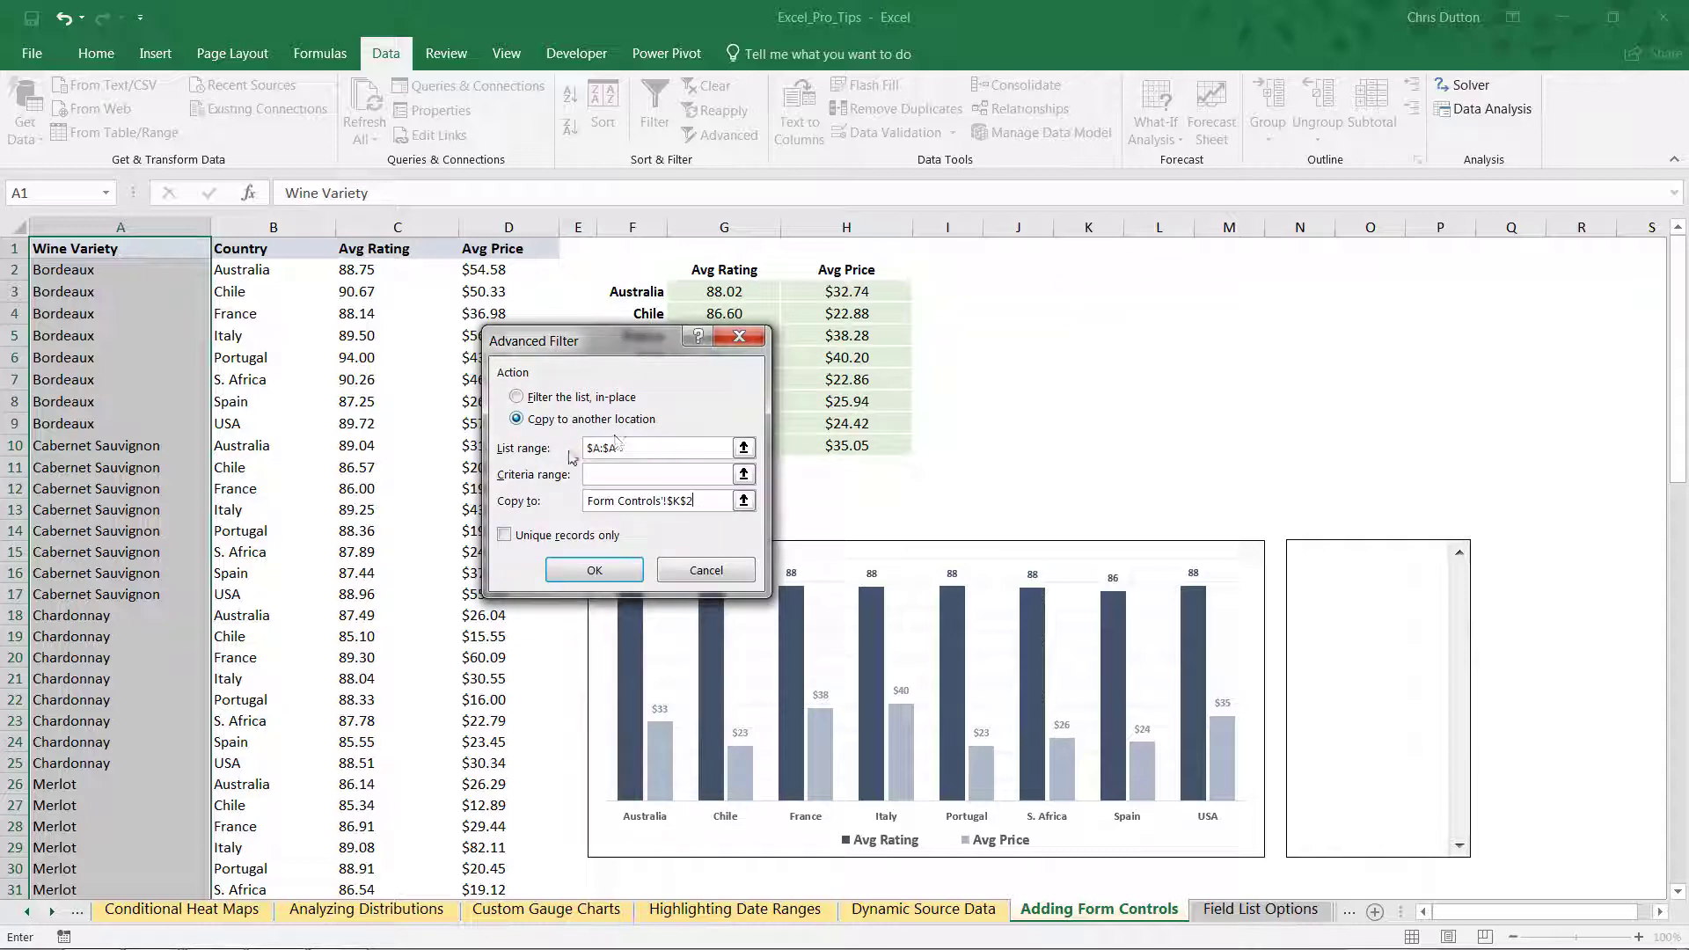
click(506, 536)
click(589, 571)
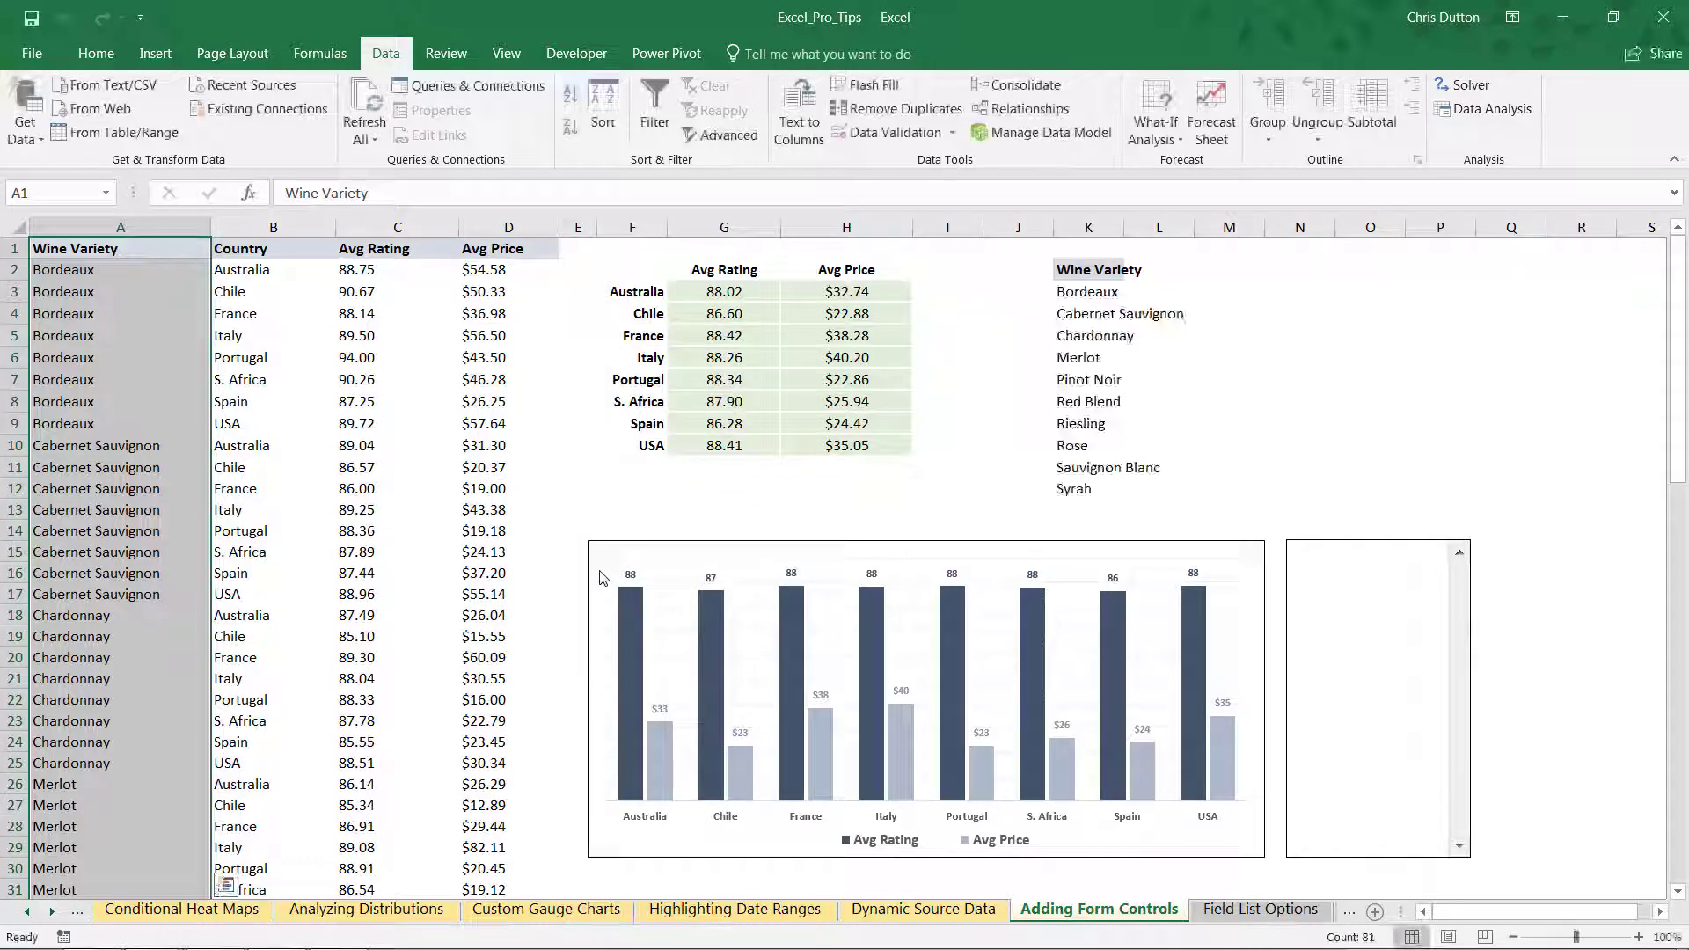
Widen column K so the variety names fit
drag(1074, 292, 1089, 488)
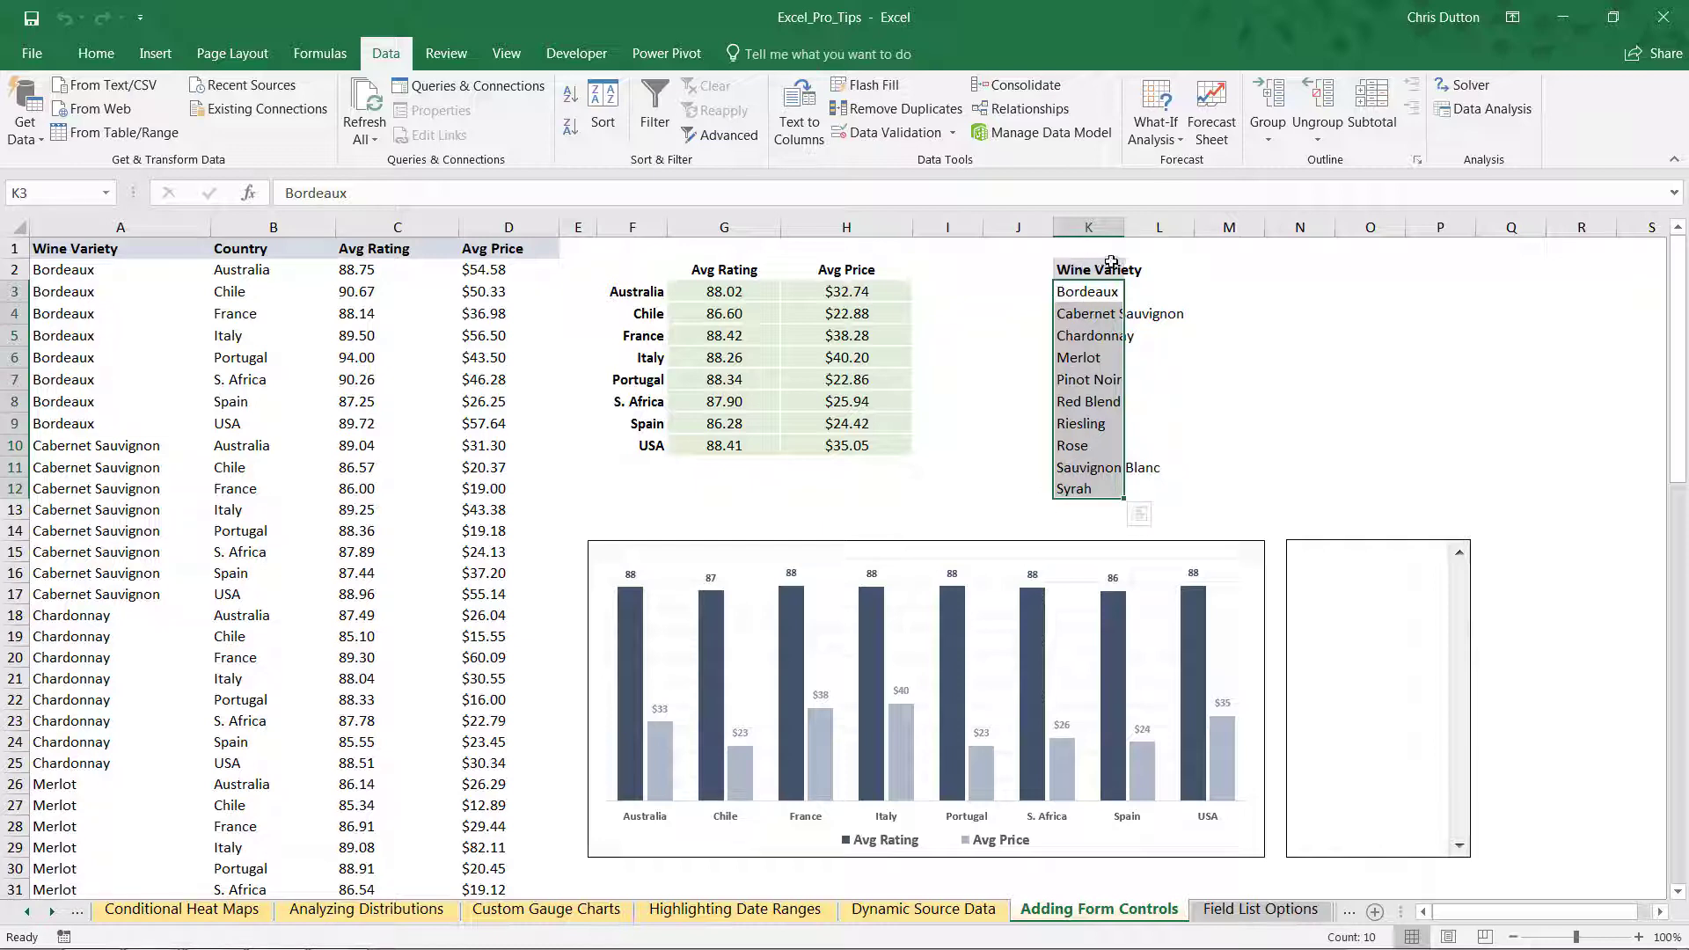
drag(1125, 227, 1201, 227)
click(1021, 300)
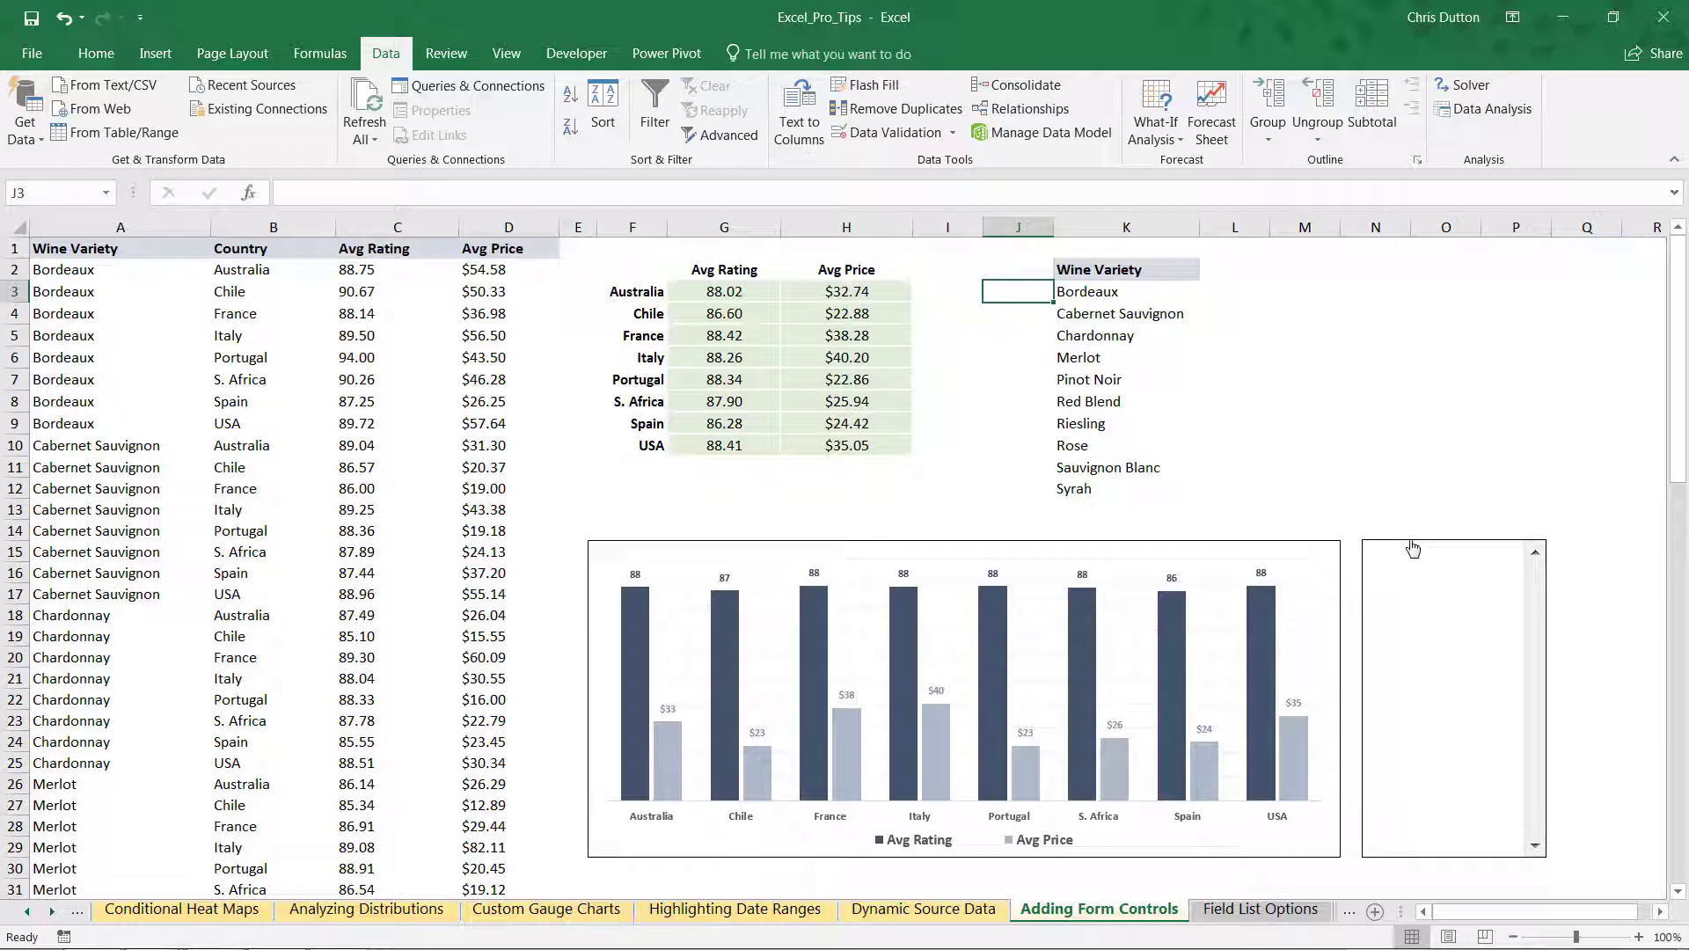
In Format Control, set the list box's input range to K3:K12
right_click(1412, 548)
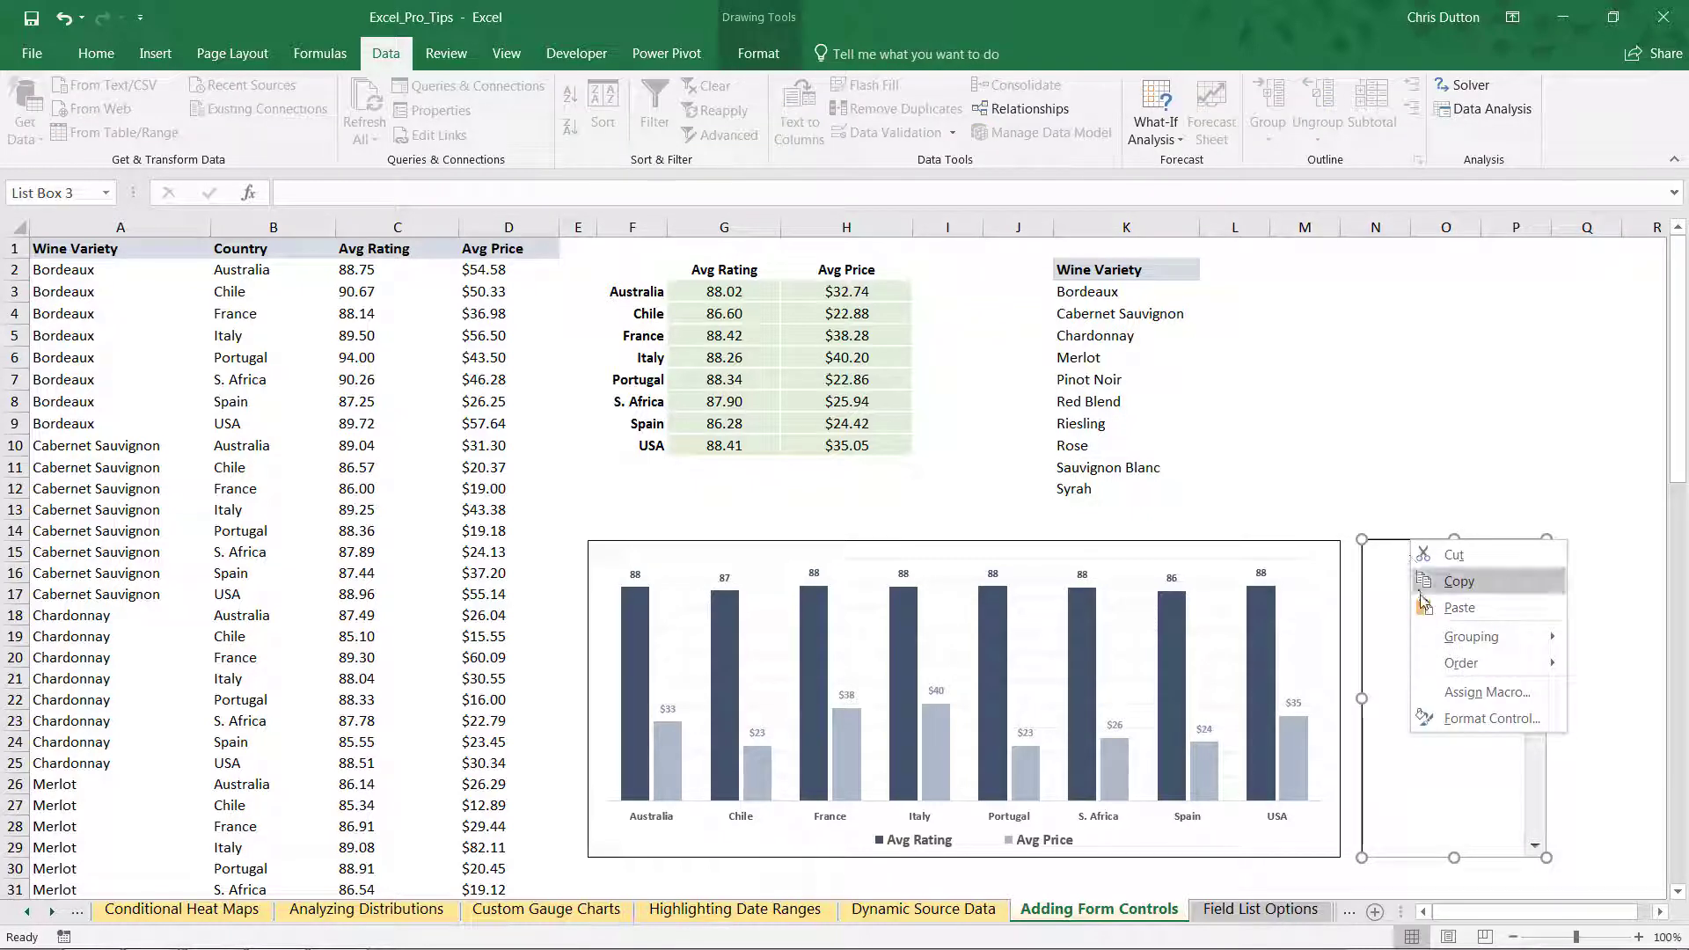
click(1481, 720)
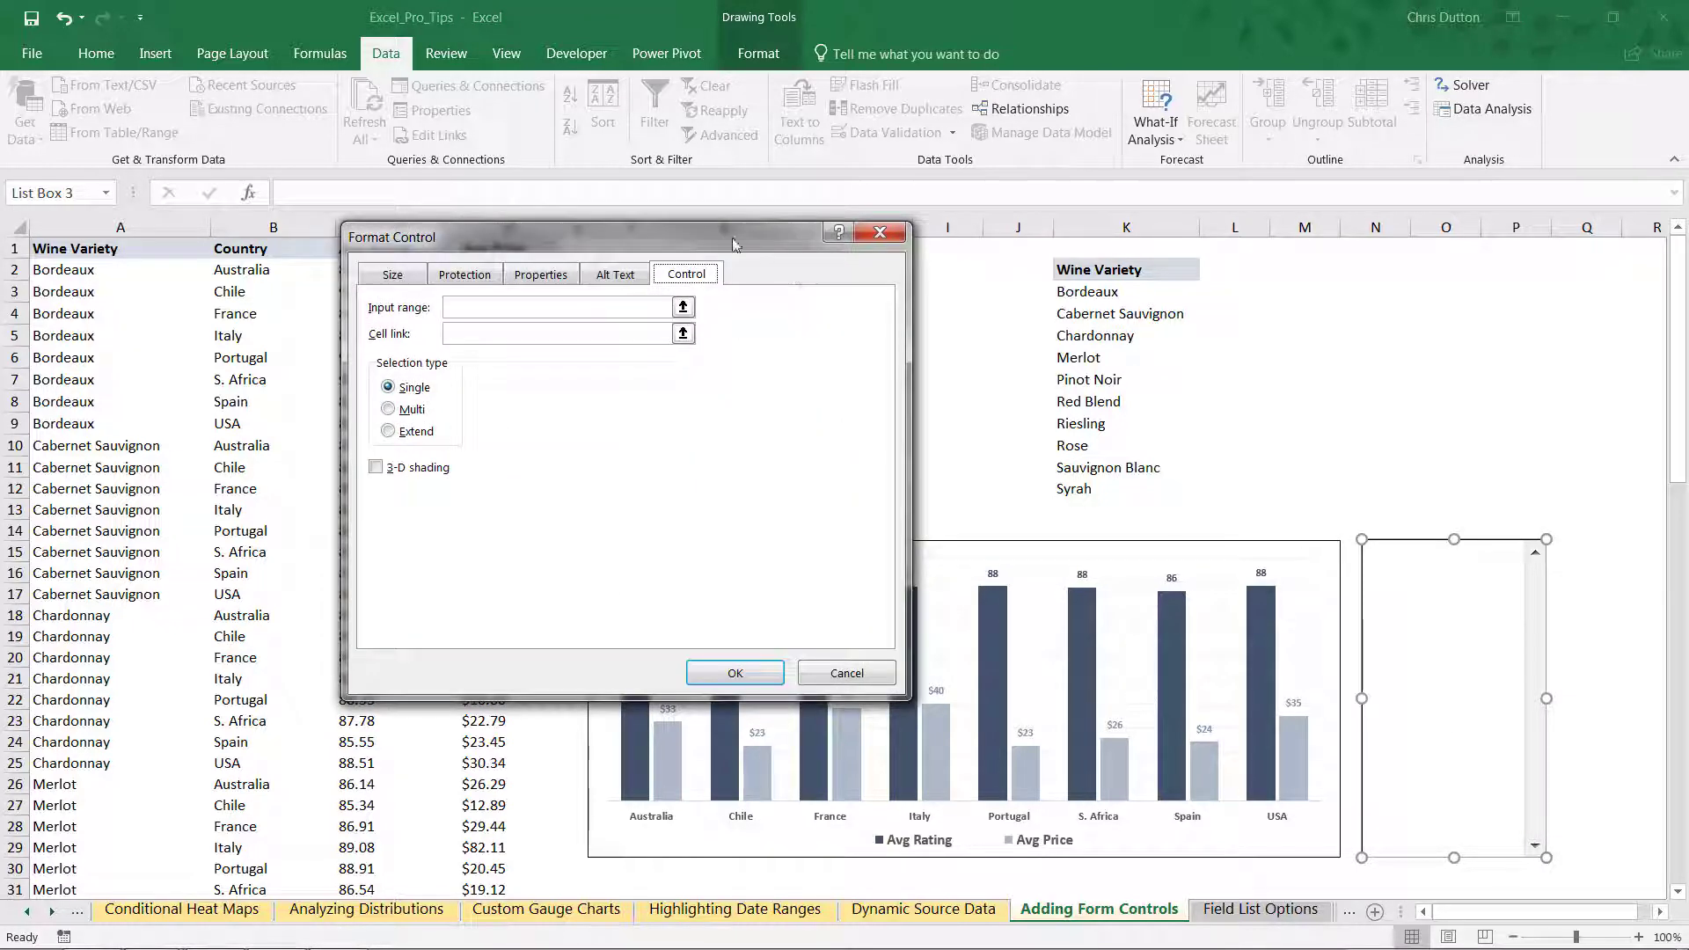
drag(734, 244, 863, 403)
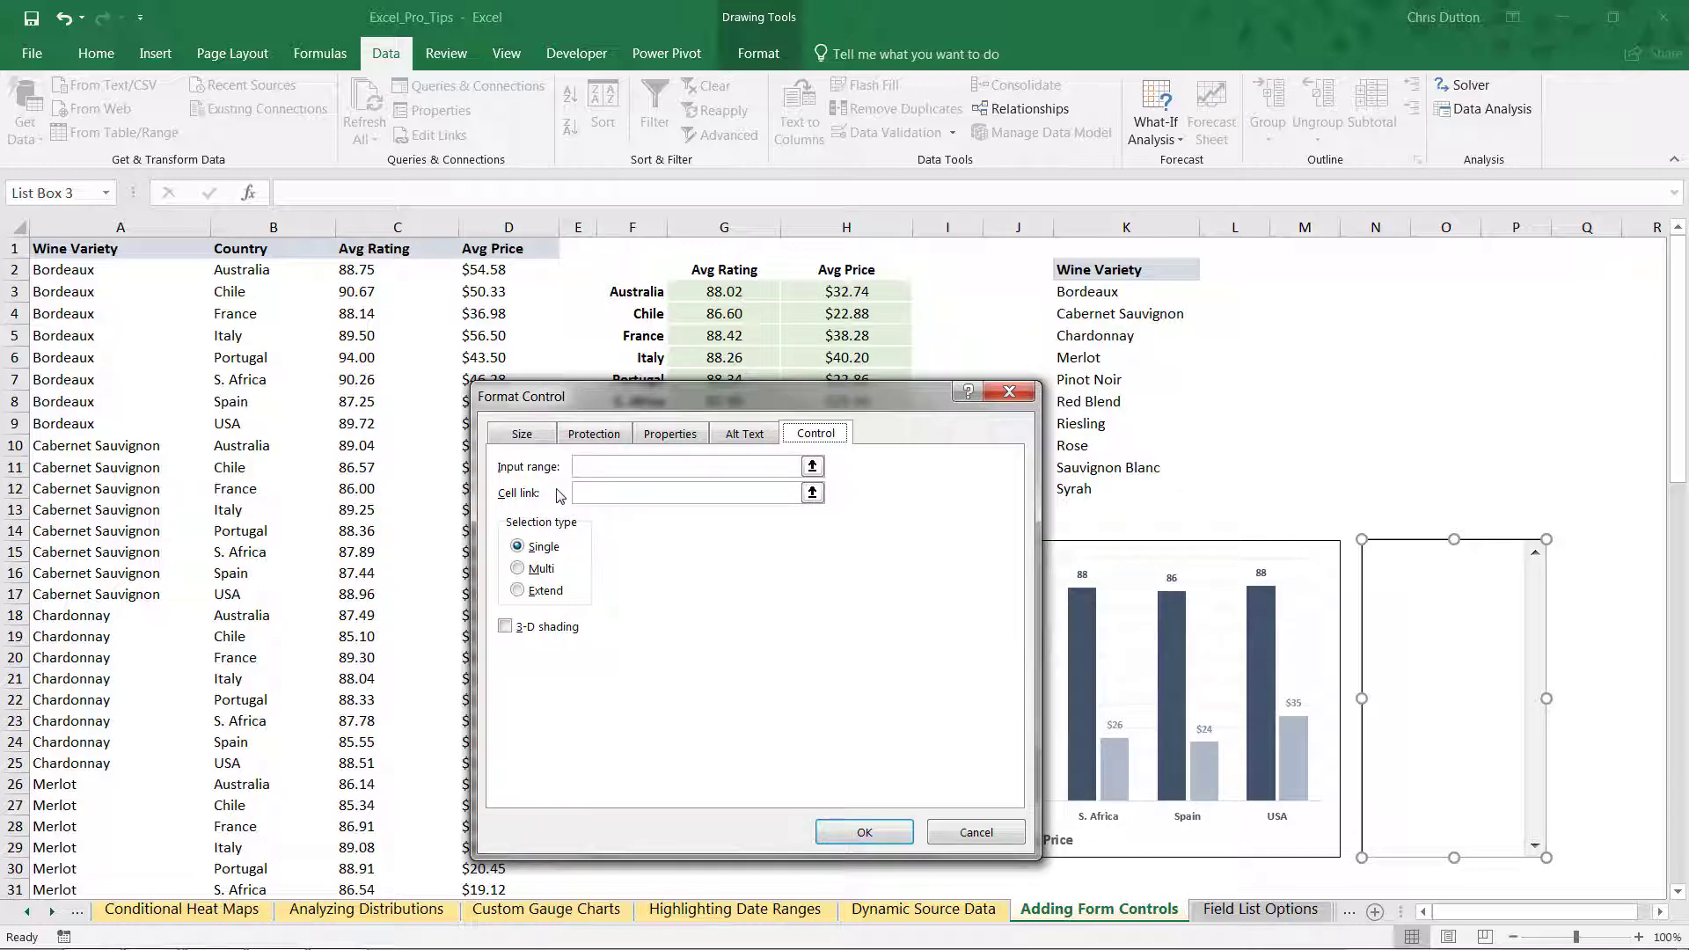
click(812, 469)
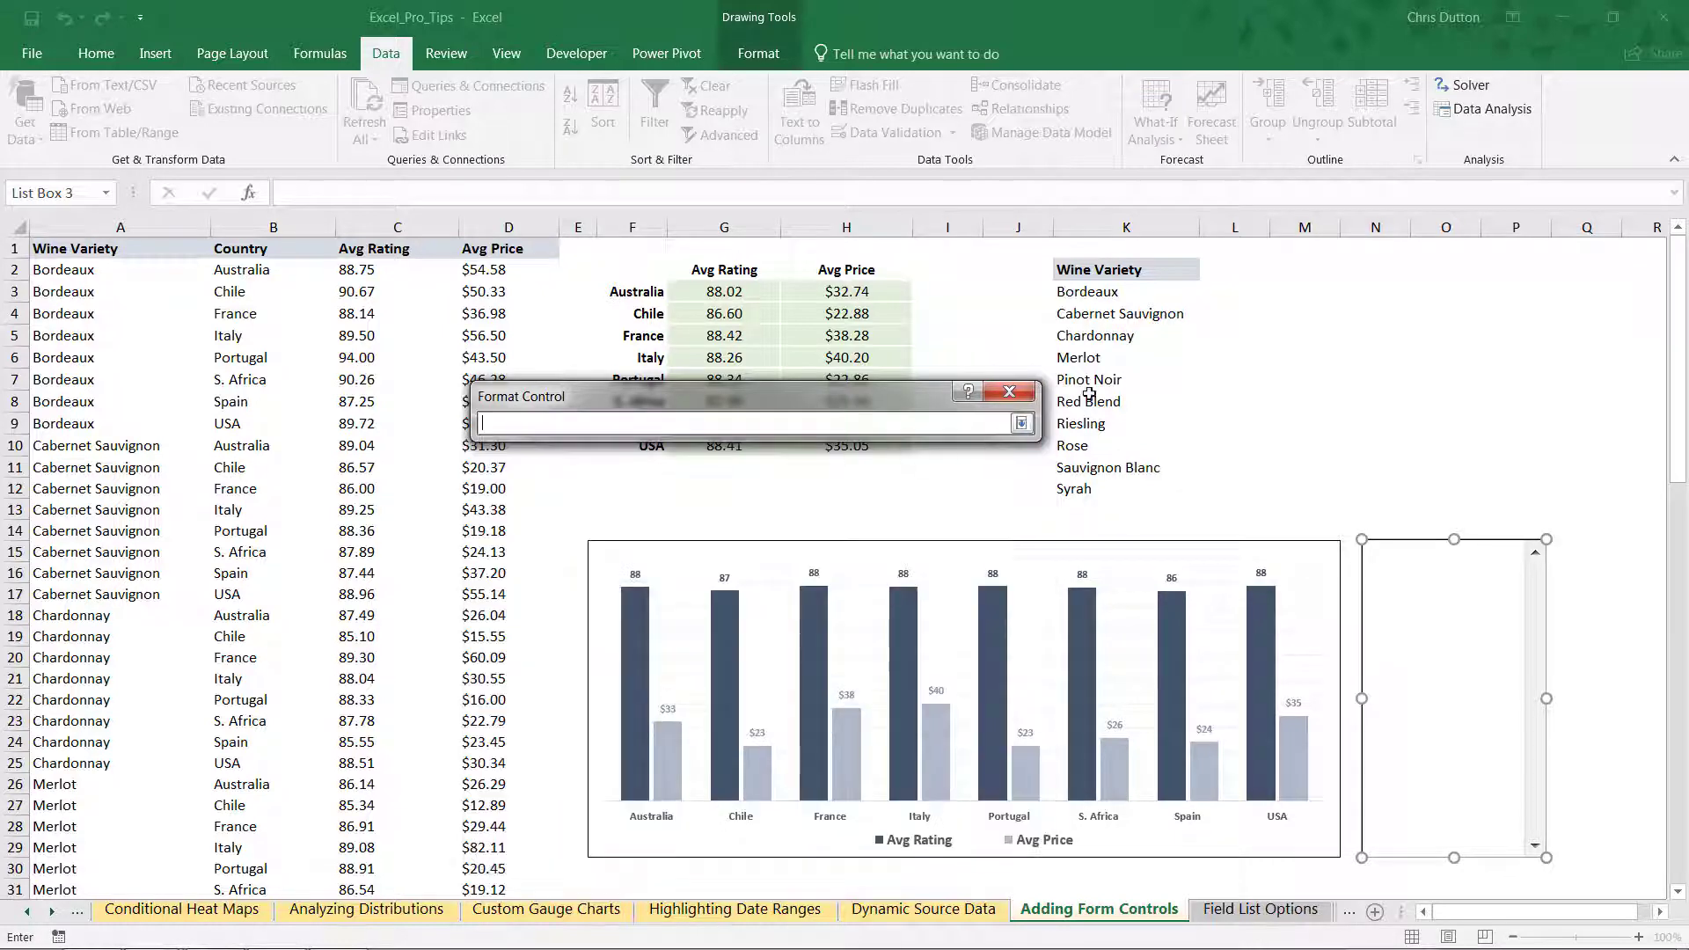
drag(1079, 296, 1082, 397)
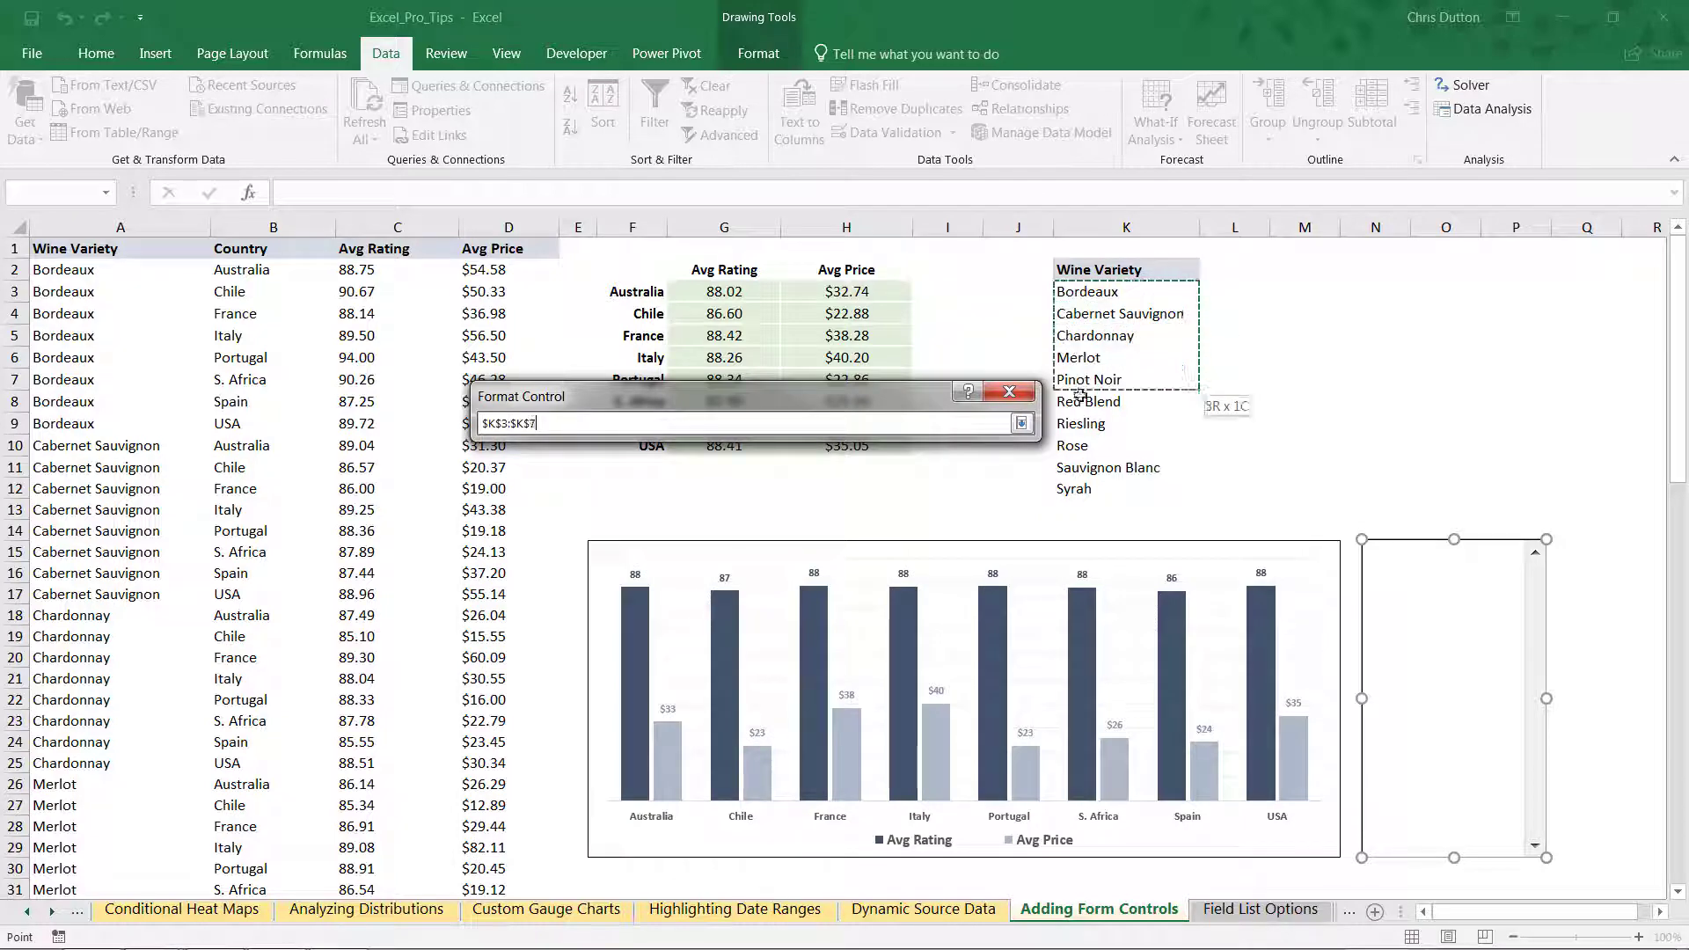
drag(1082, 397, 1082, 489)
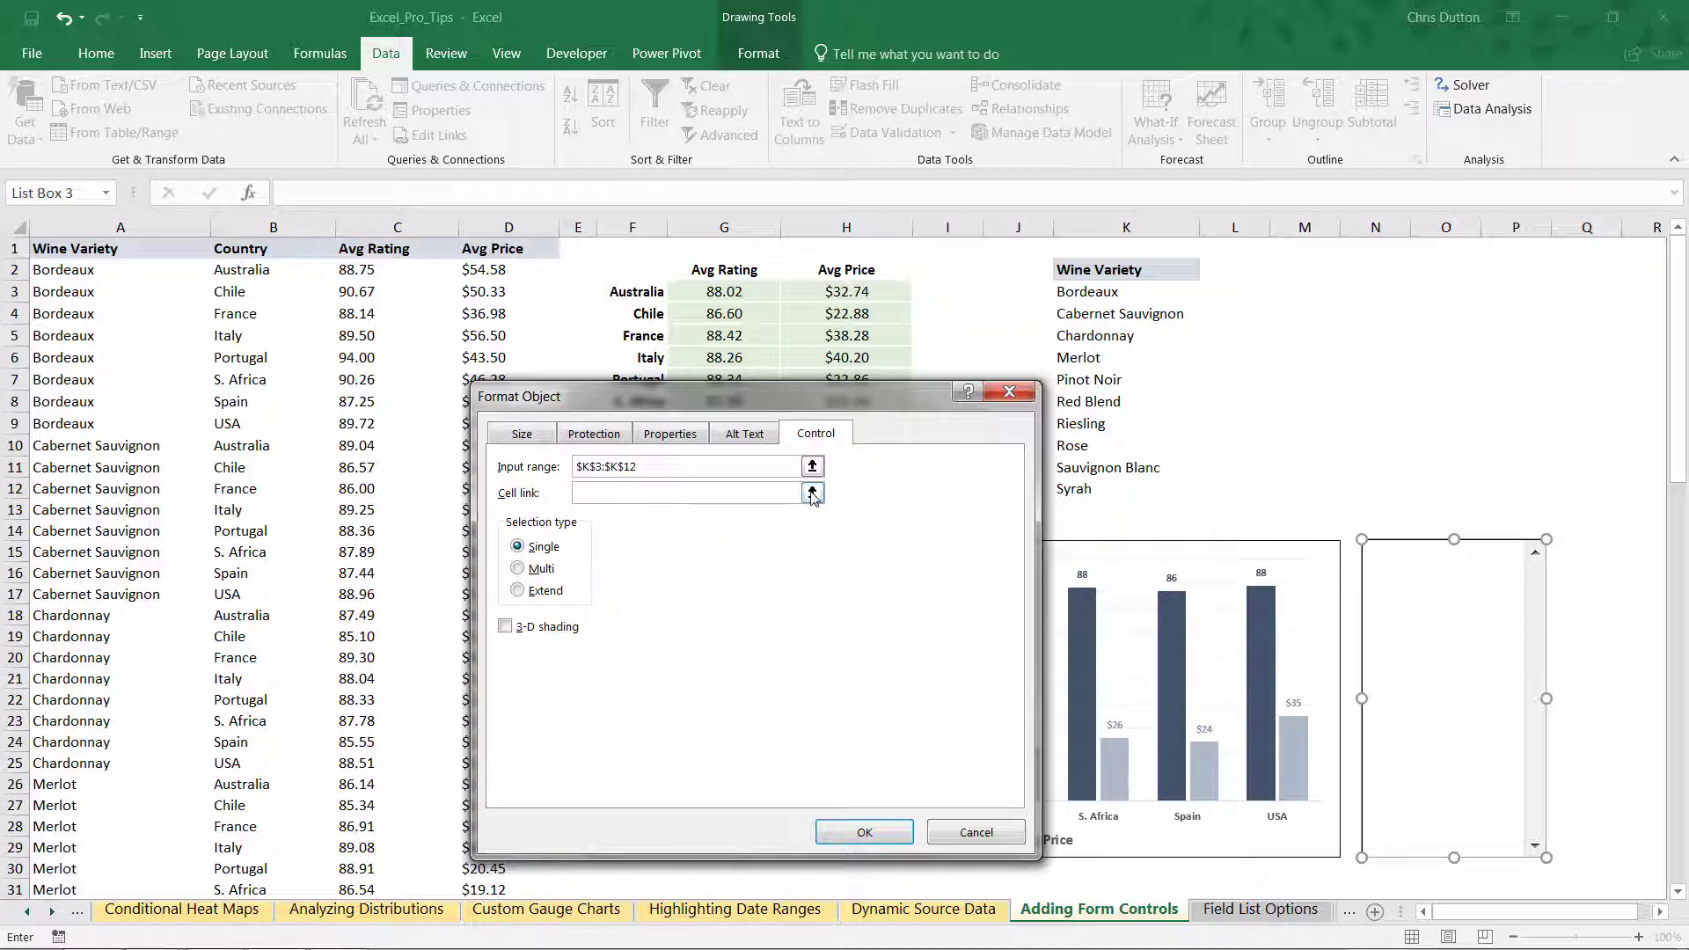
Set the cell link to J2 and confirm the control settings
click(812, 494)
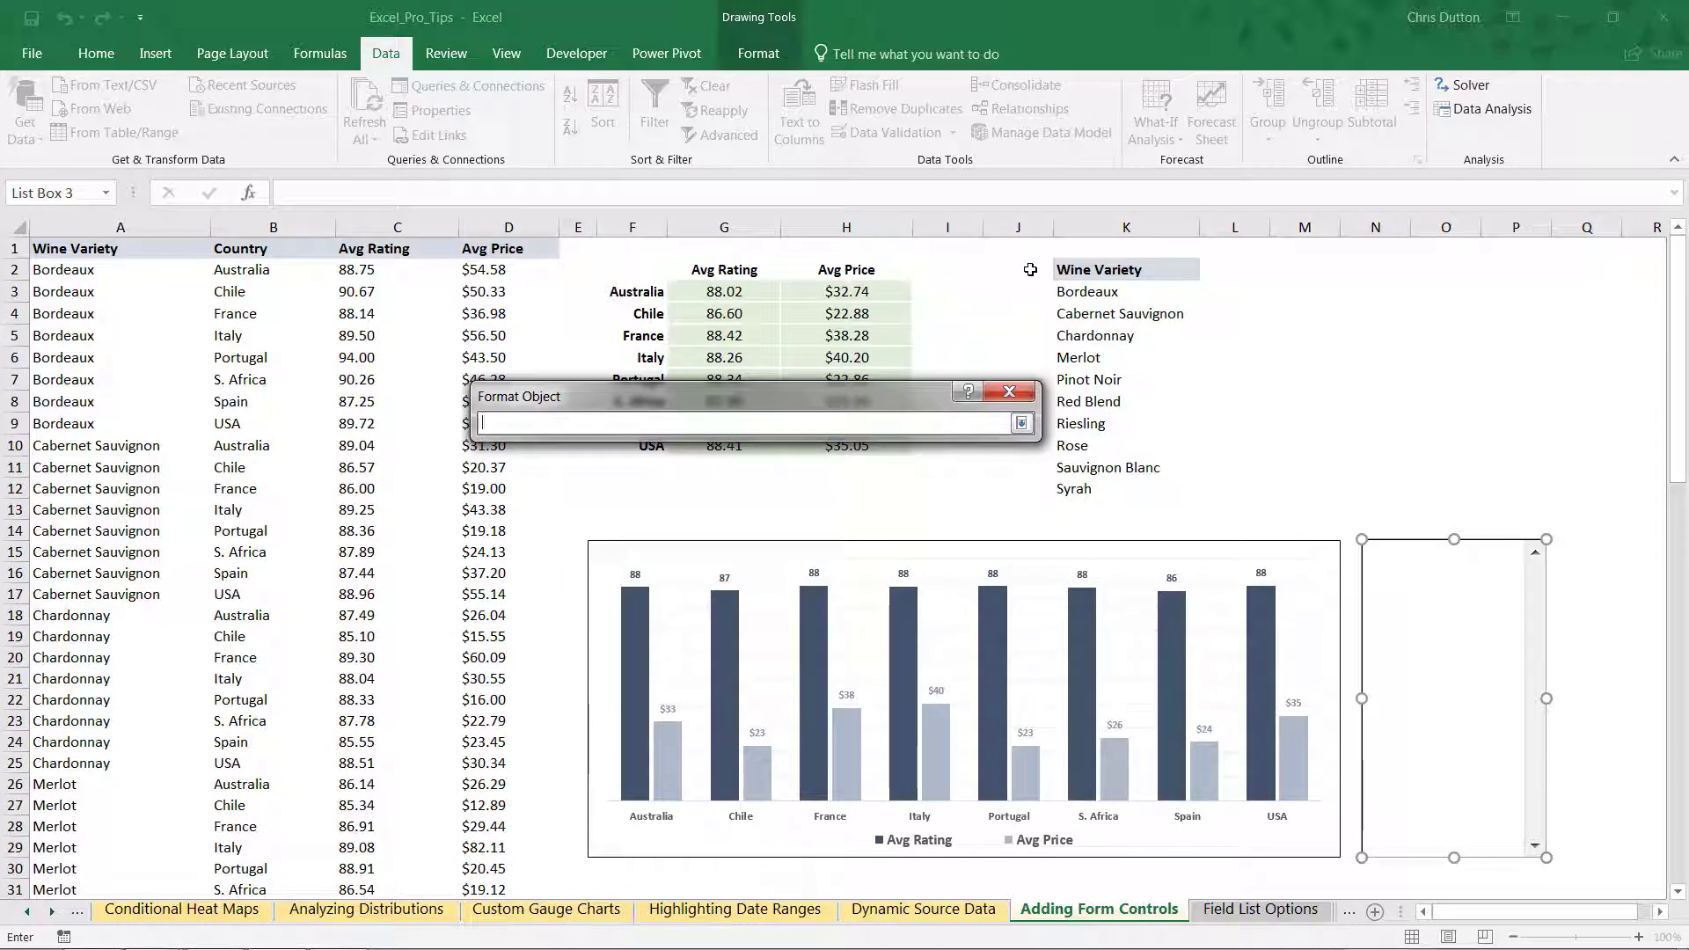
click(1030, 269)
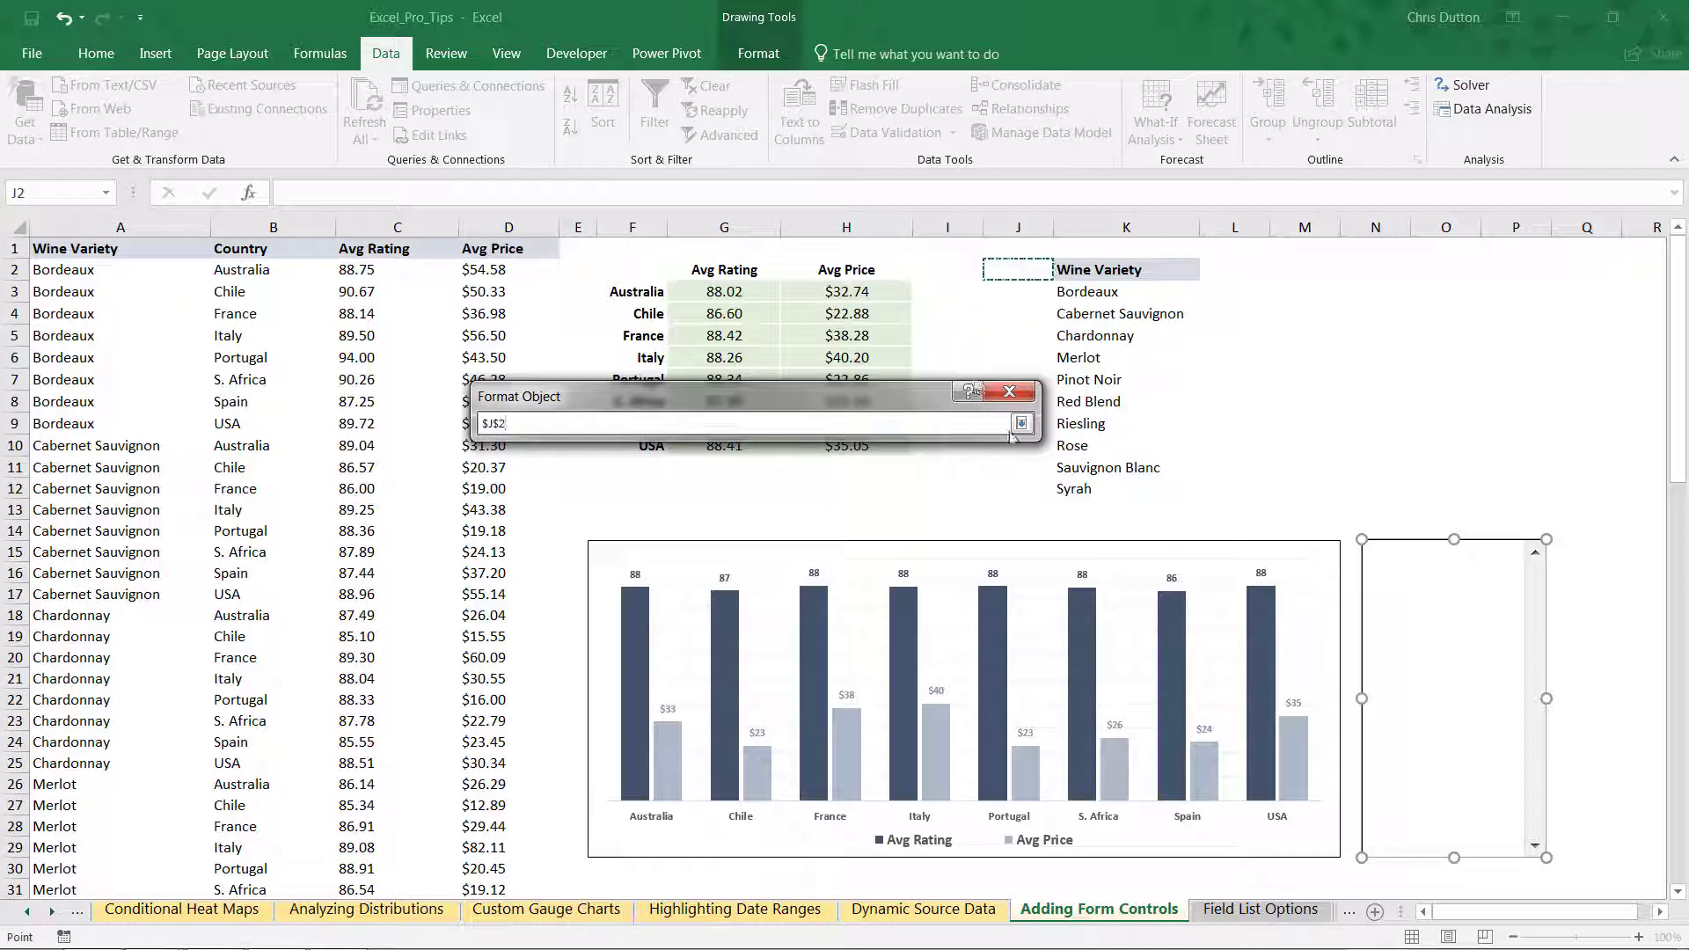
click(1021, 423)
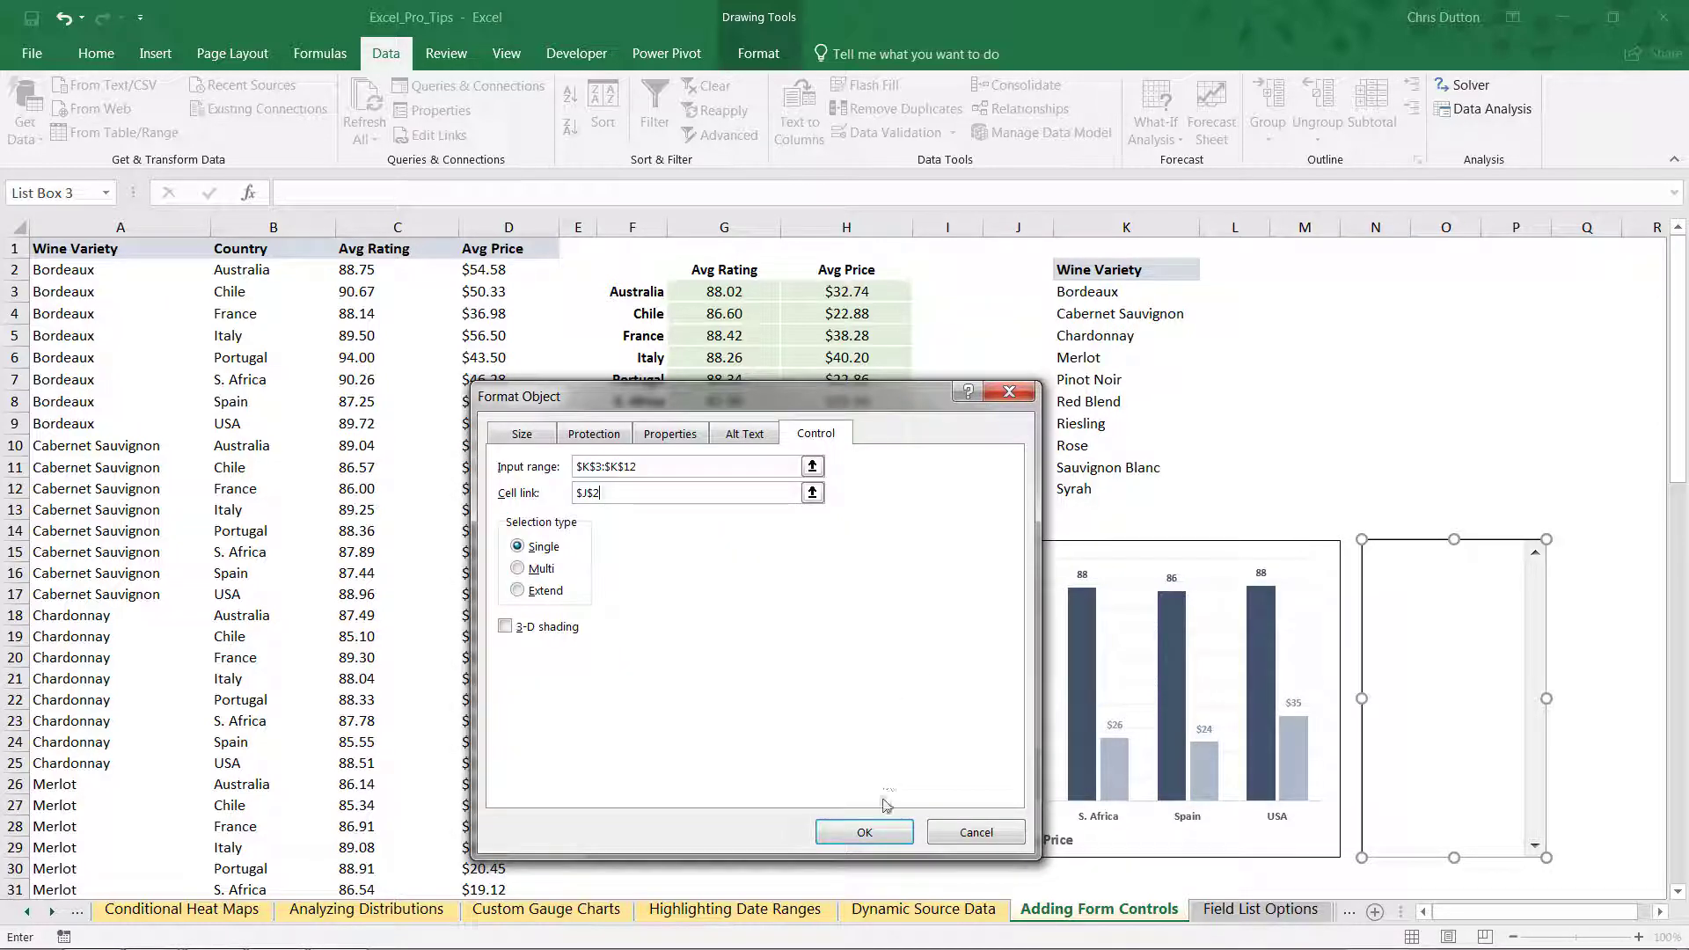
click(864, 831)
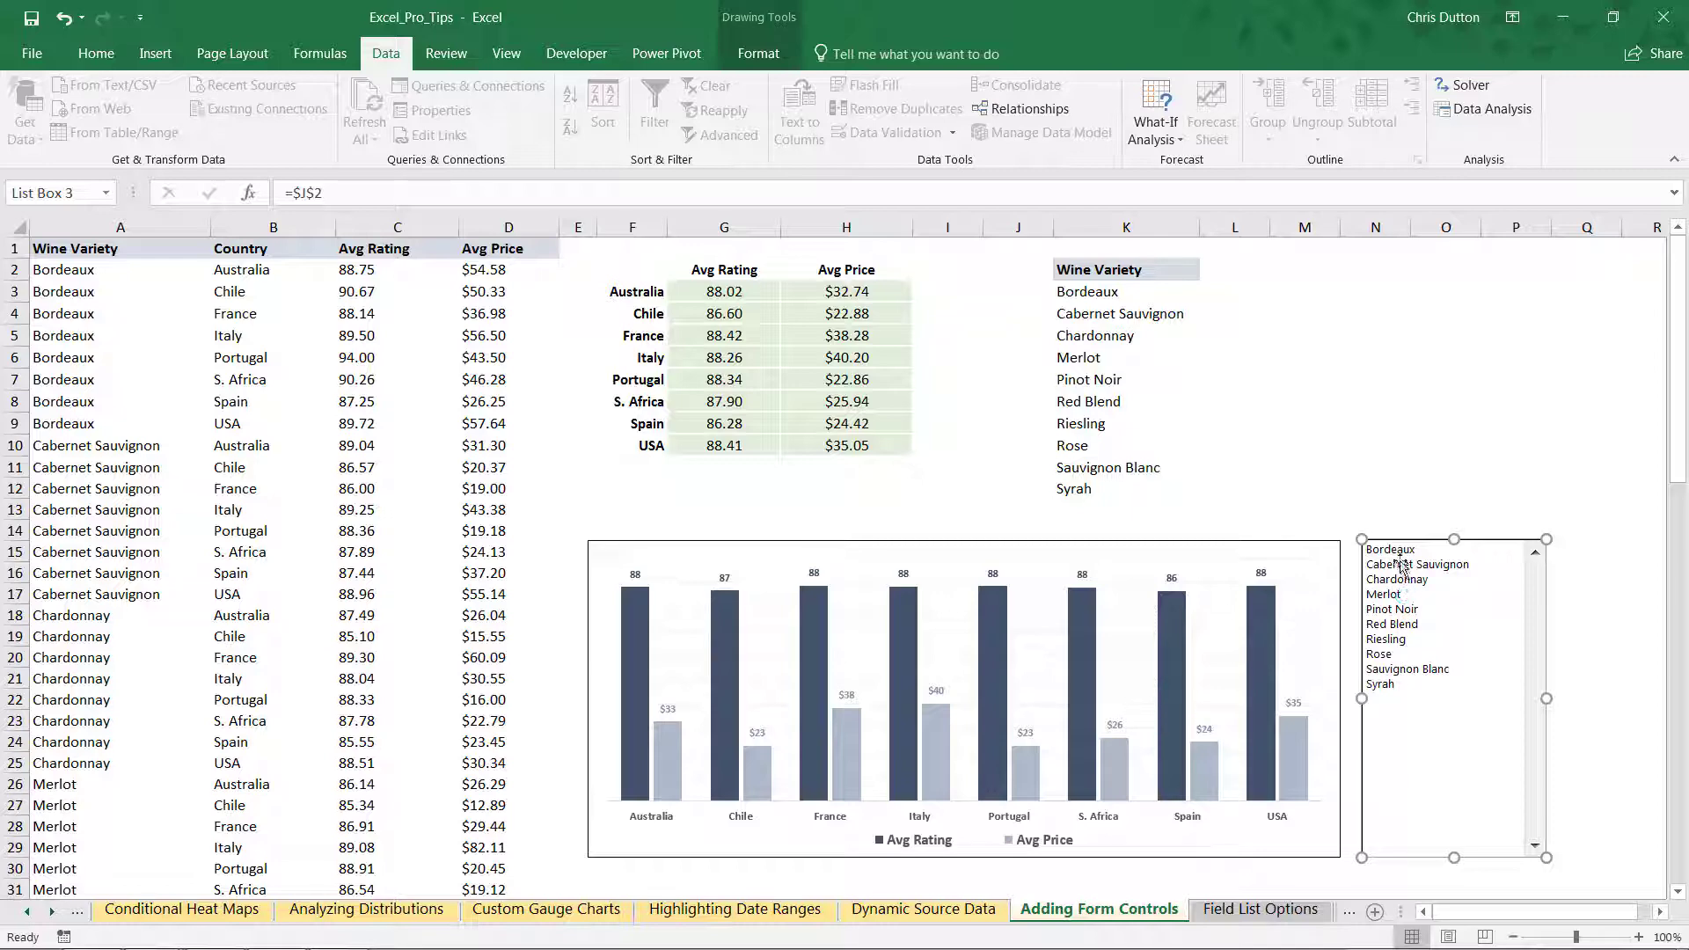
Pick Bordeaux, Chardonnay then Syrah in the list so J2 shows 10
click(1393, 528)
click(1395, 551)
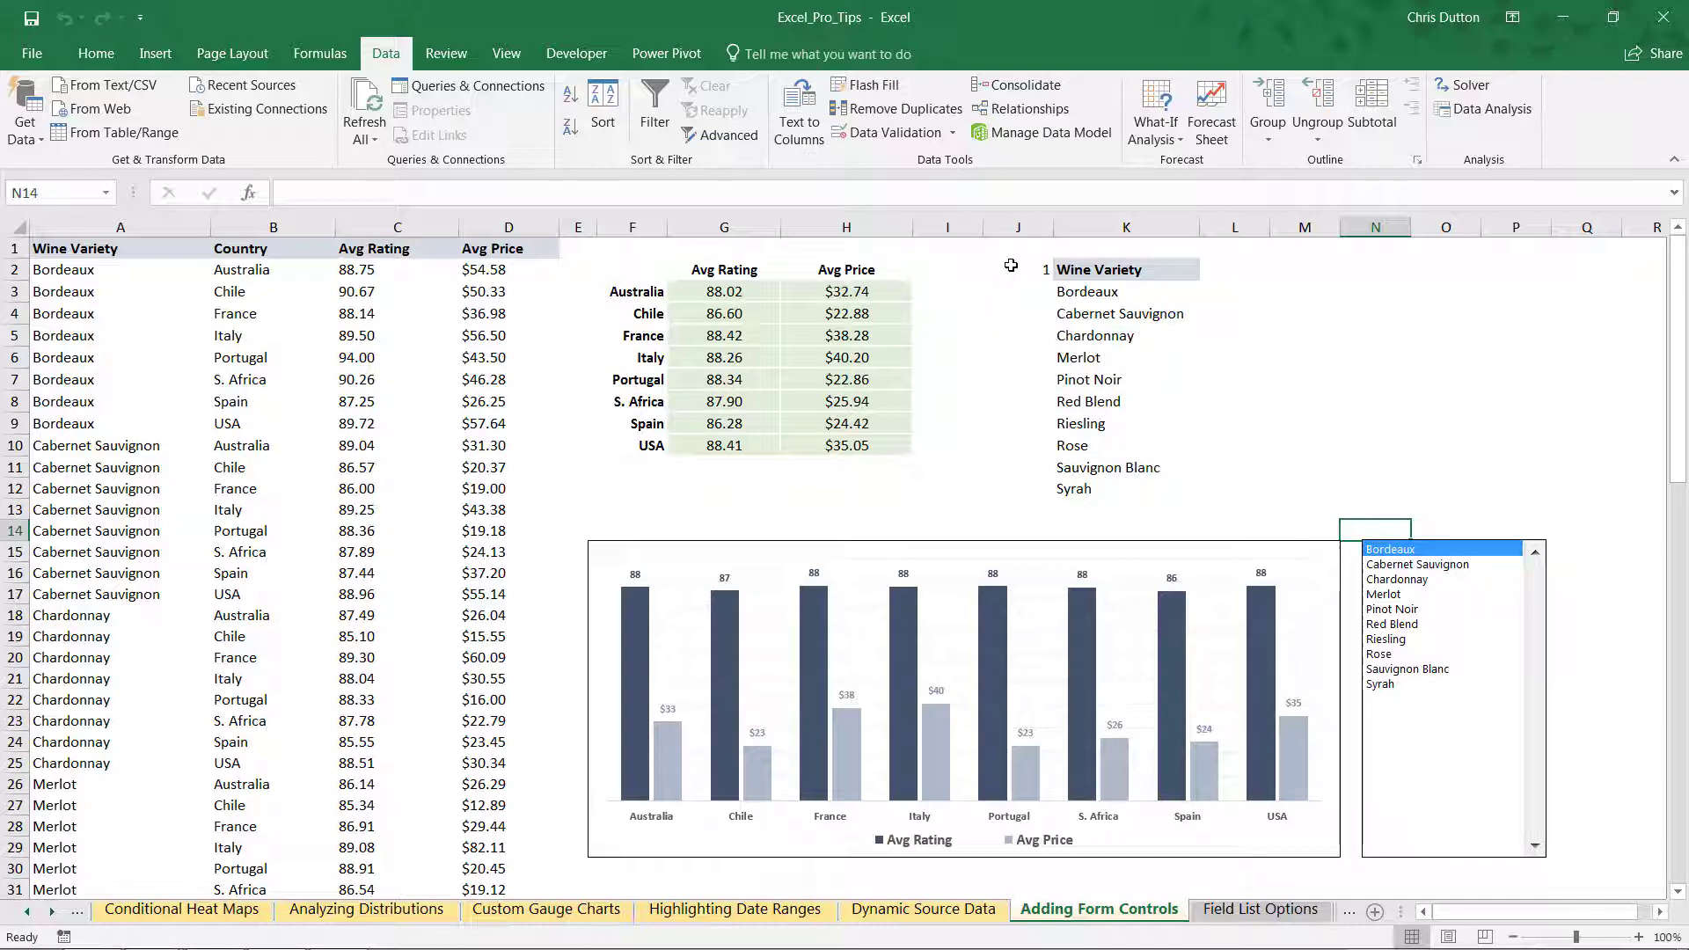
click(1403, 565)
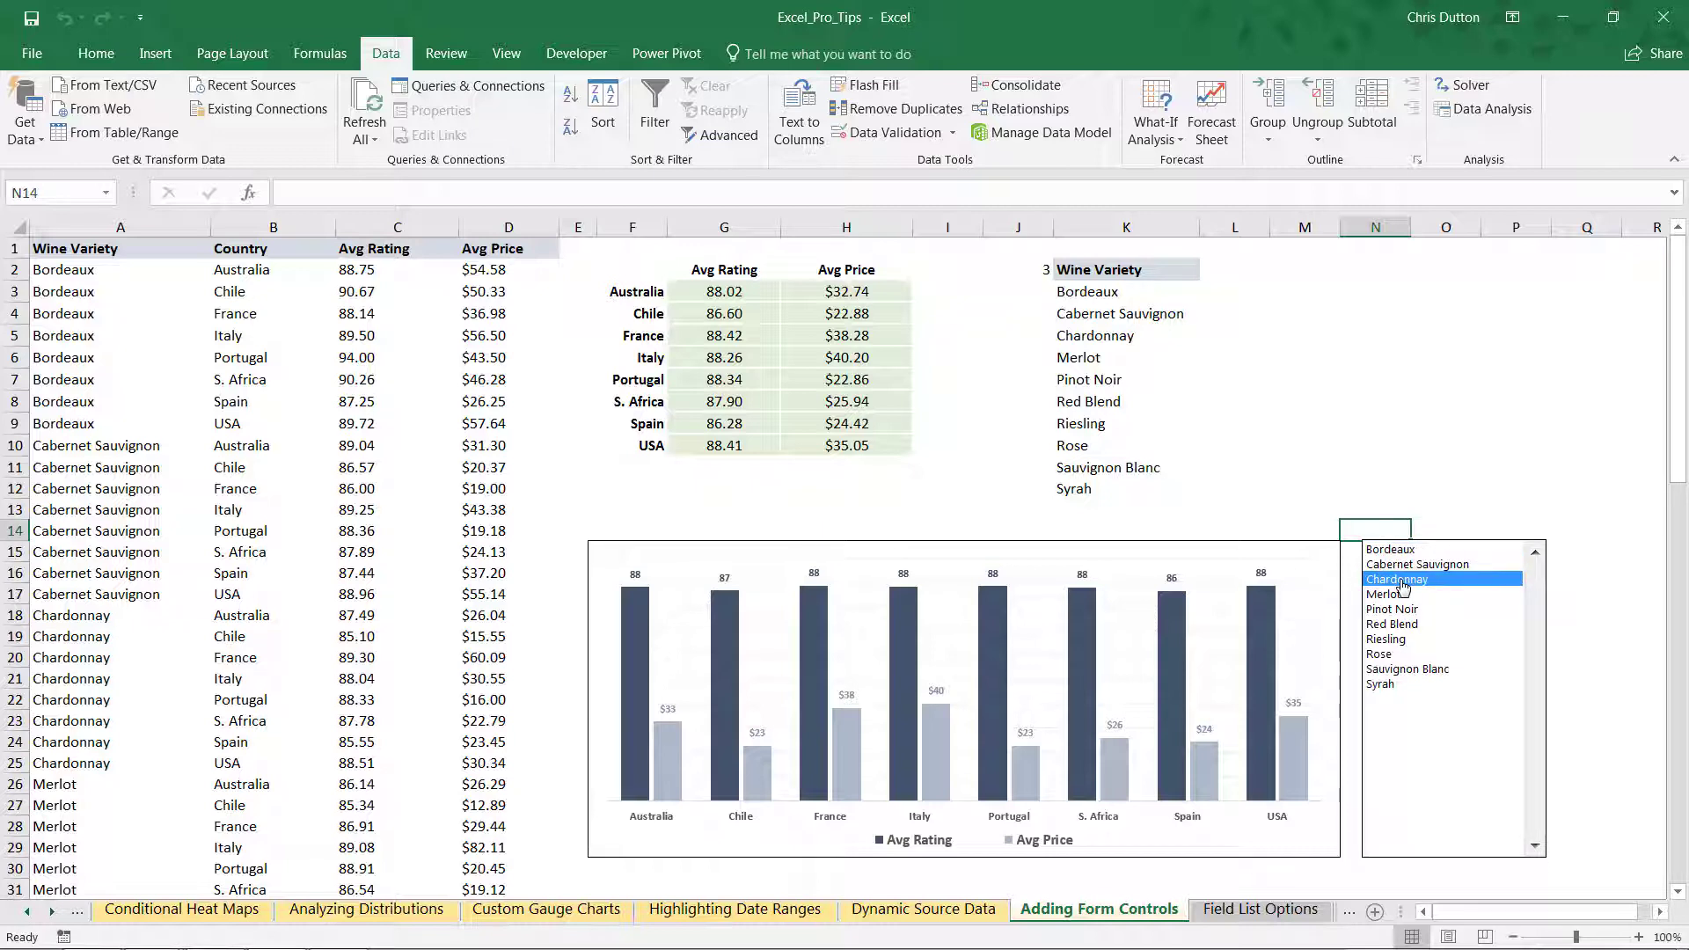
click(1389, 686)
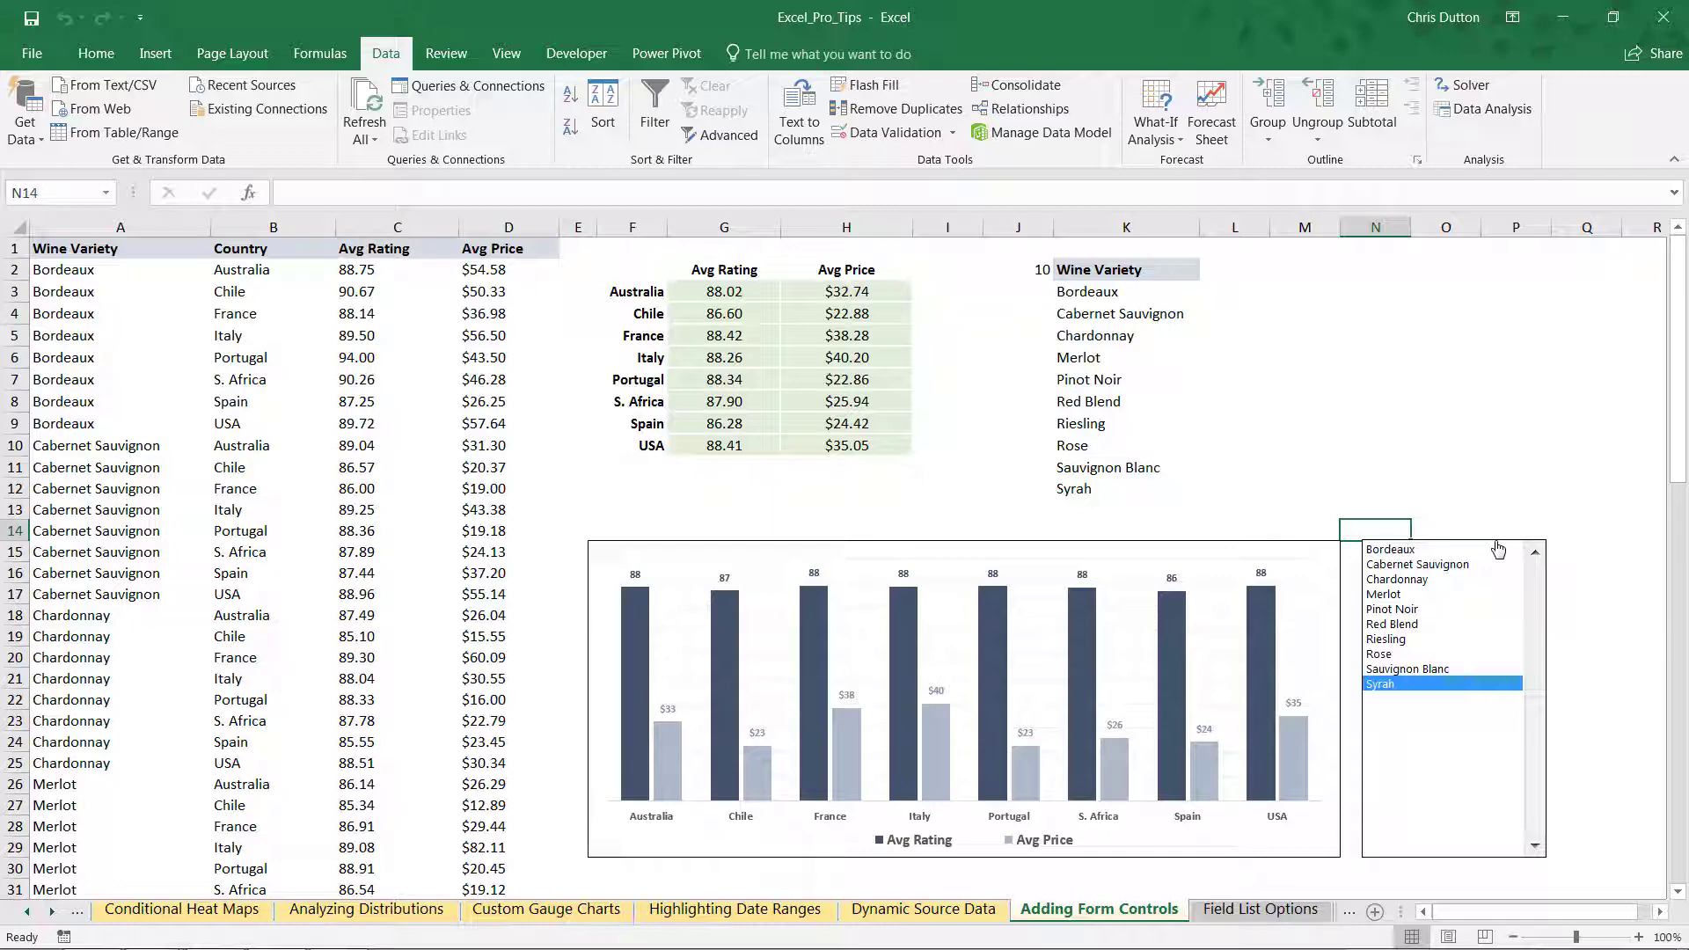
ctrl+click(1498, 549)
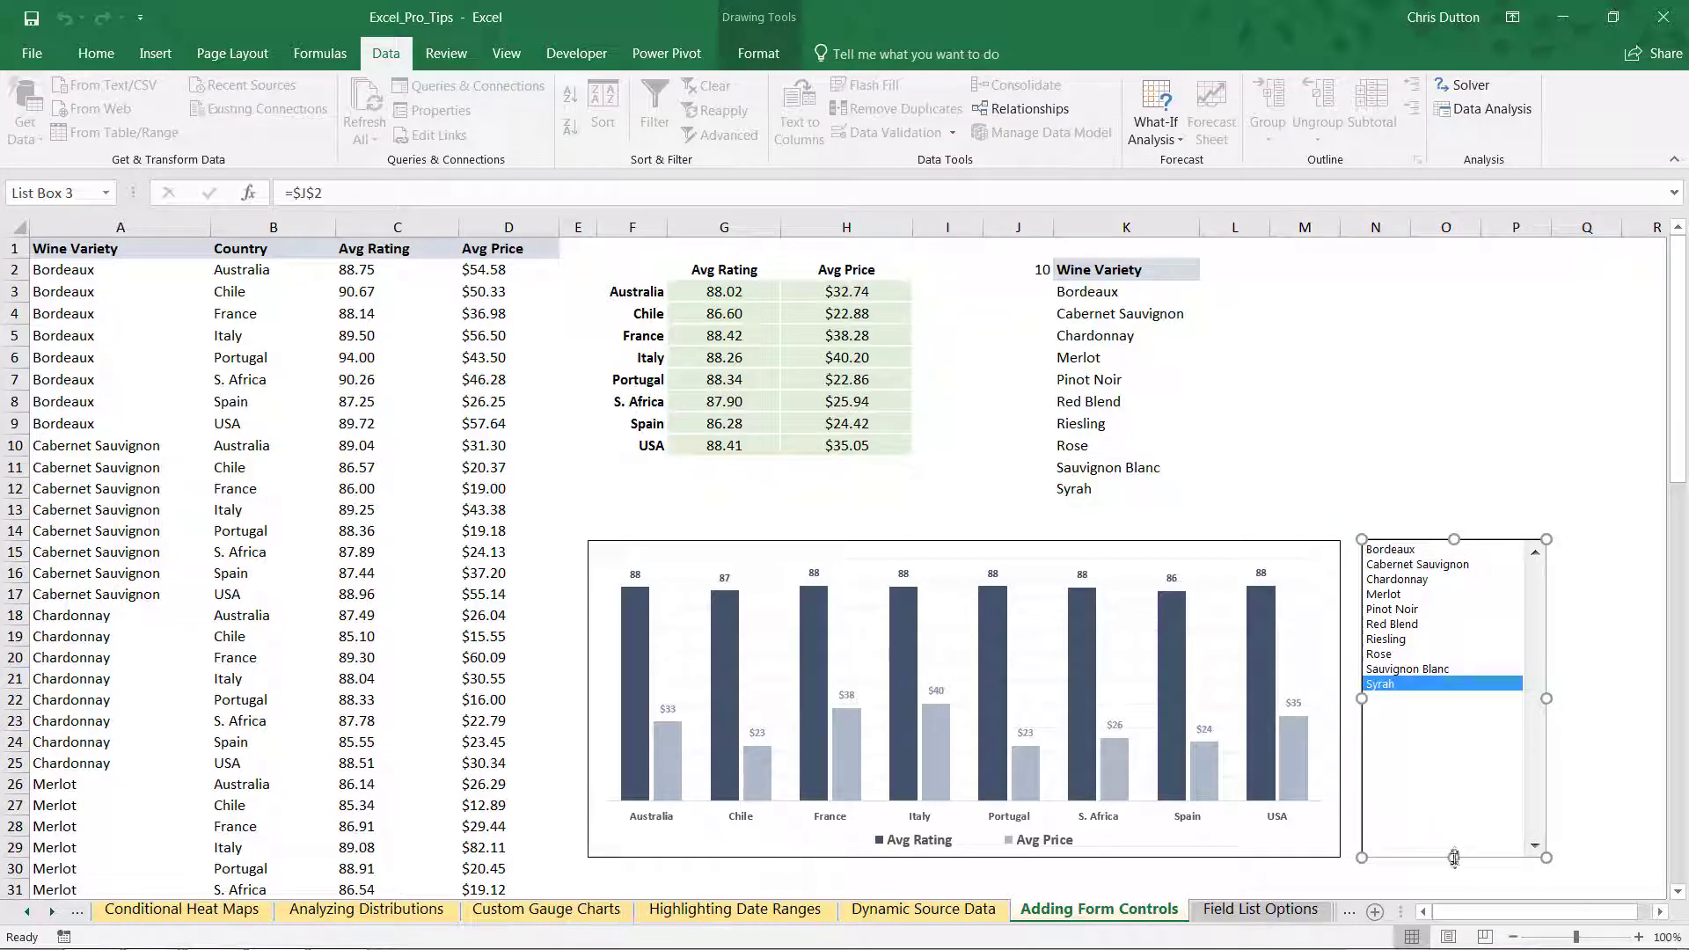
Shrink the list box from the bottom to fit its ten varieties
drag(1452, 853, 1445, 737)
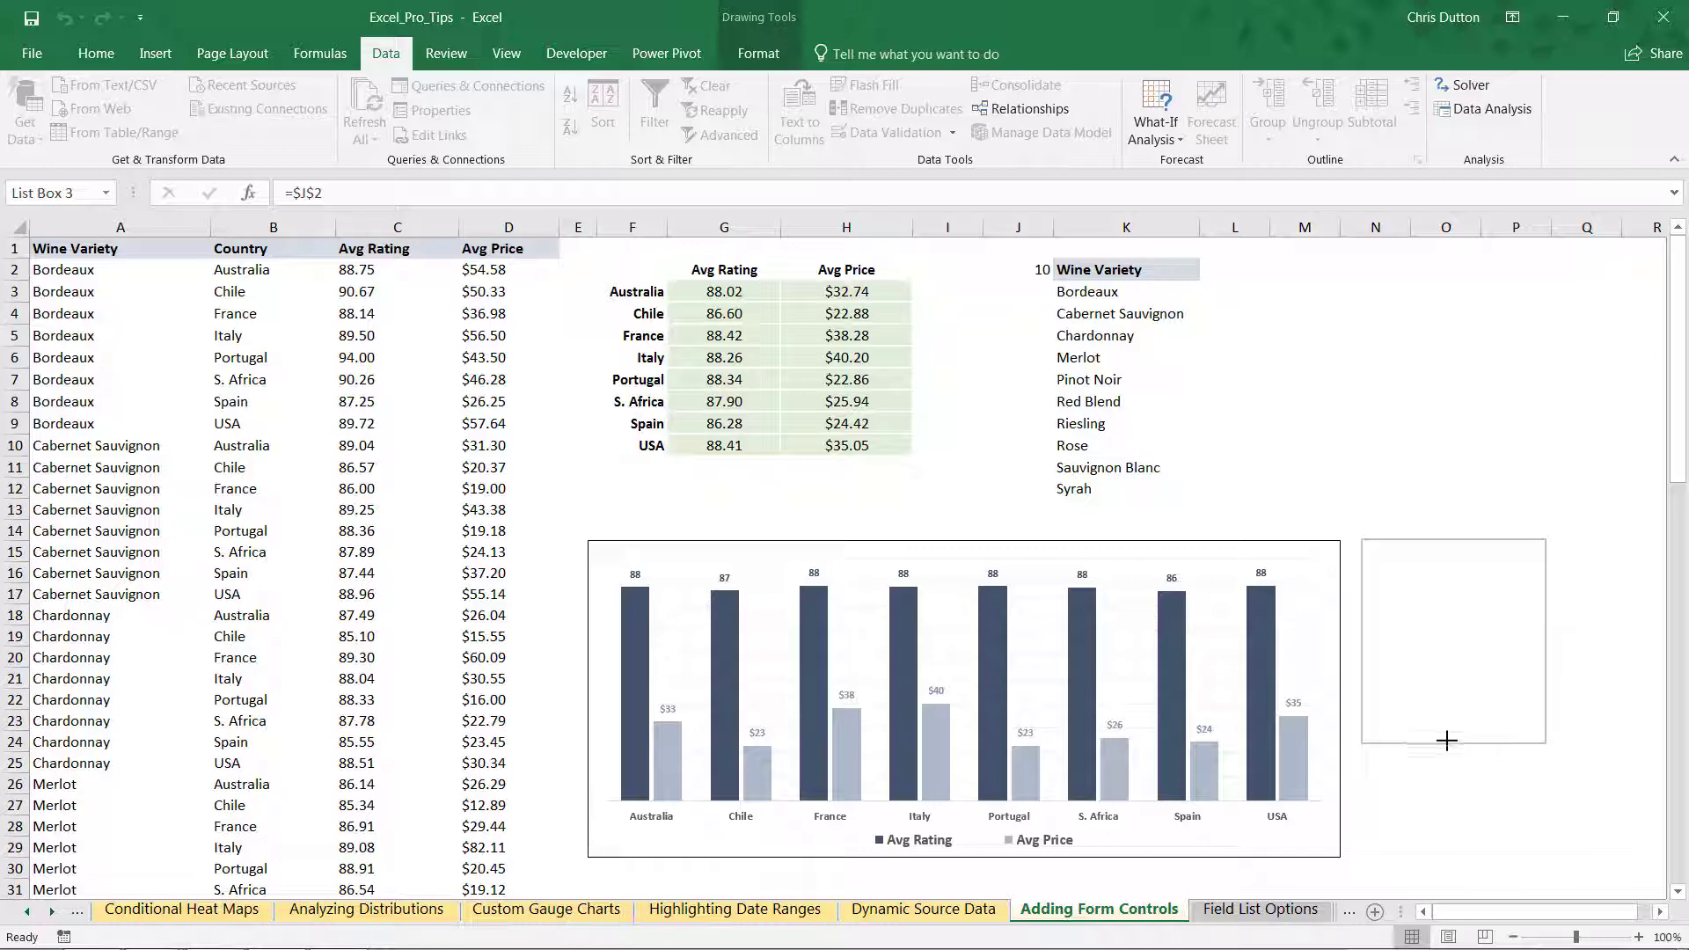
click(1466, 796)
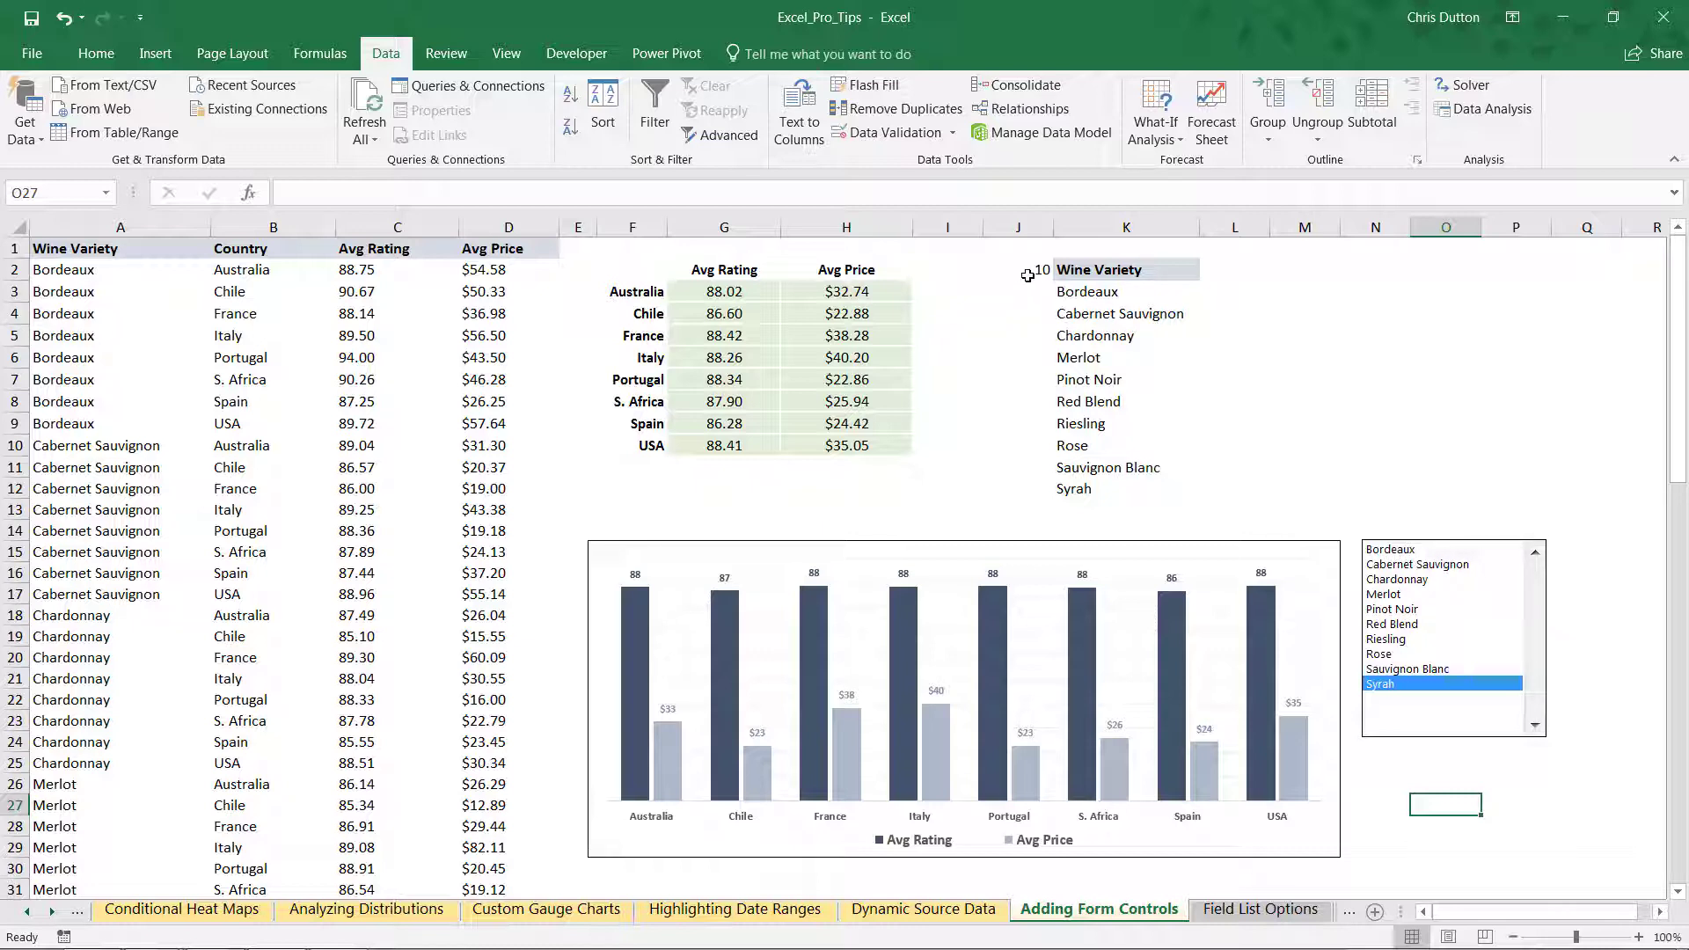
Review the country averages G3:H10, linked cell J2 and the variety names in column K
drag(723, 291, 845, 445)
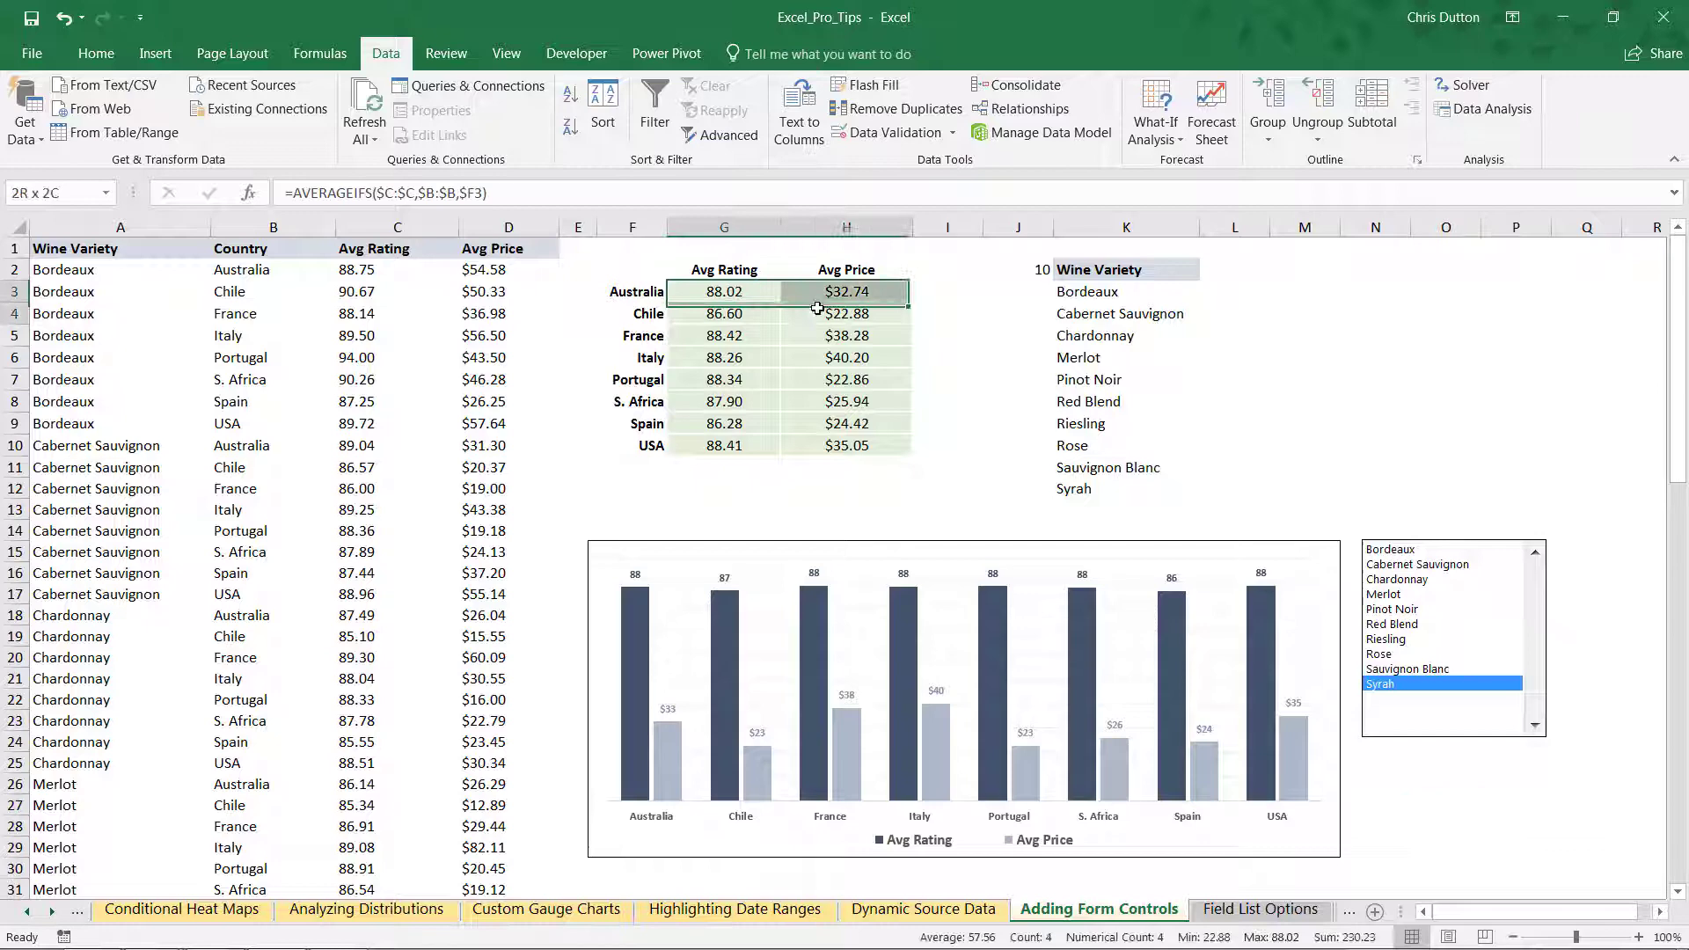
click(1025, 269)
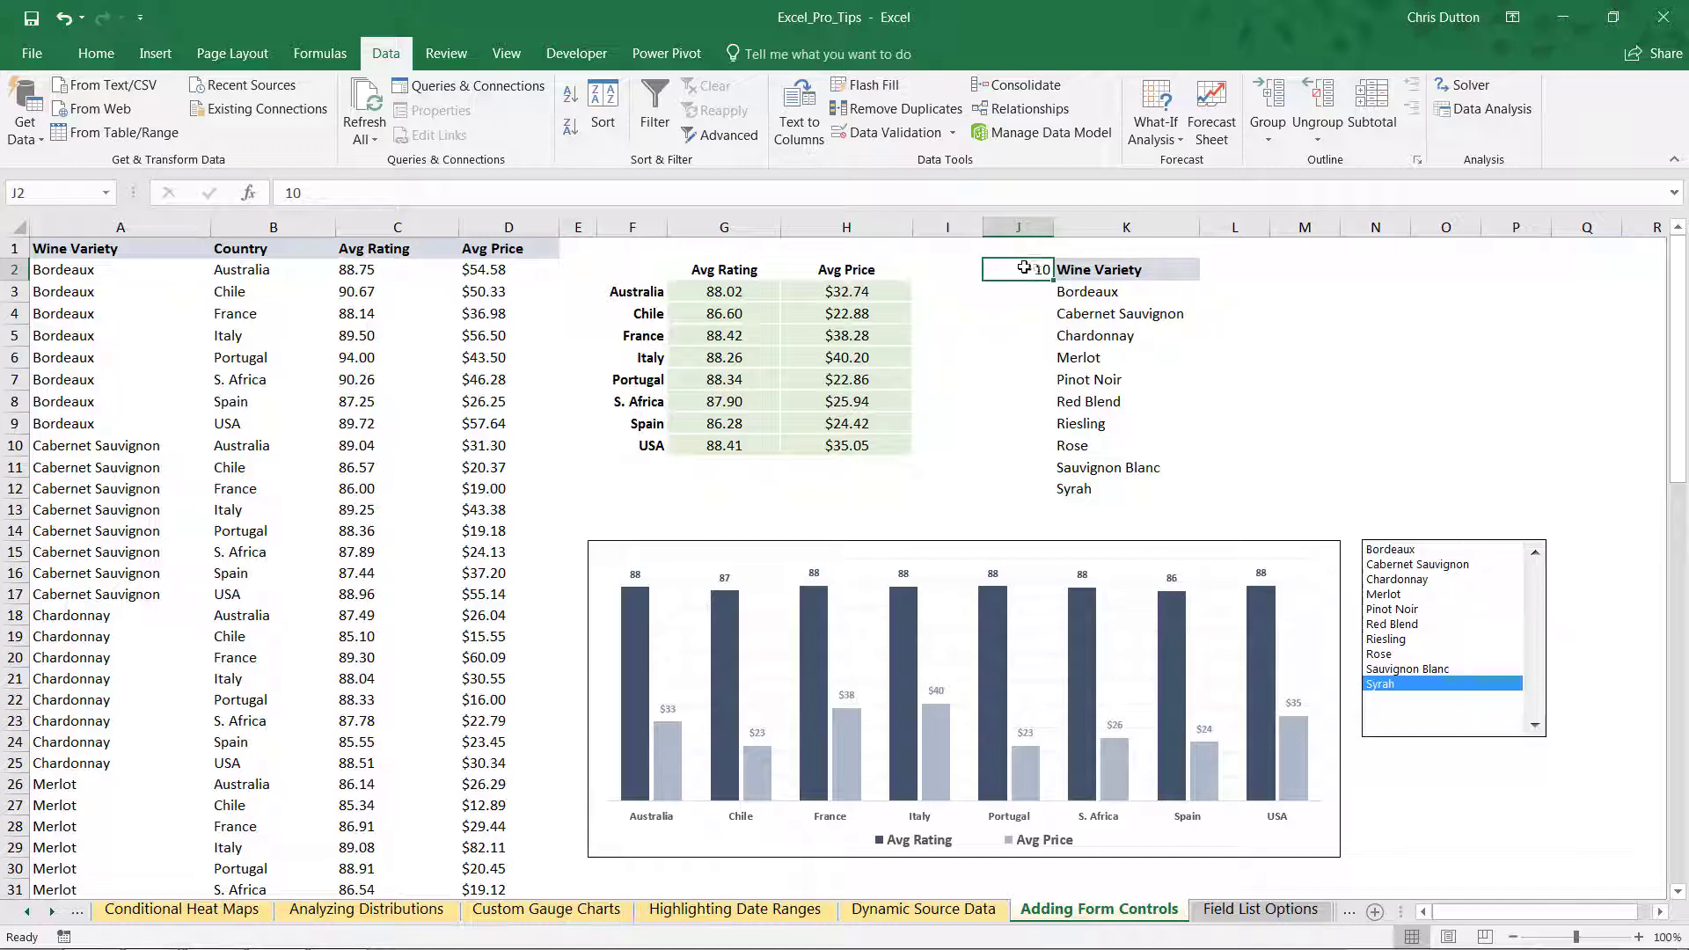
drag(1087, 292, 1109, 491)
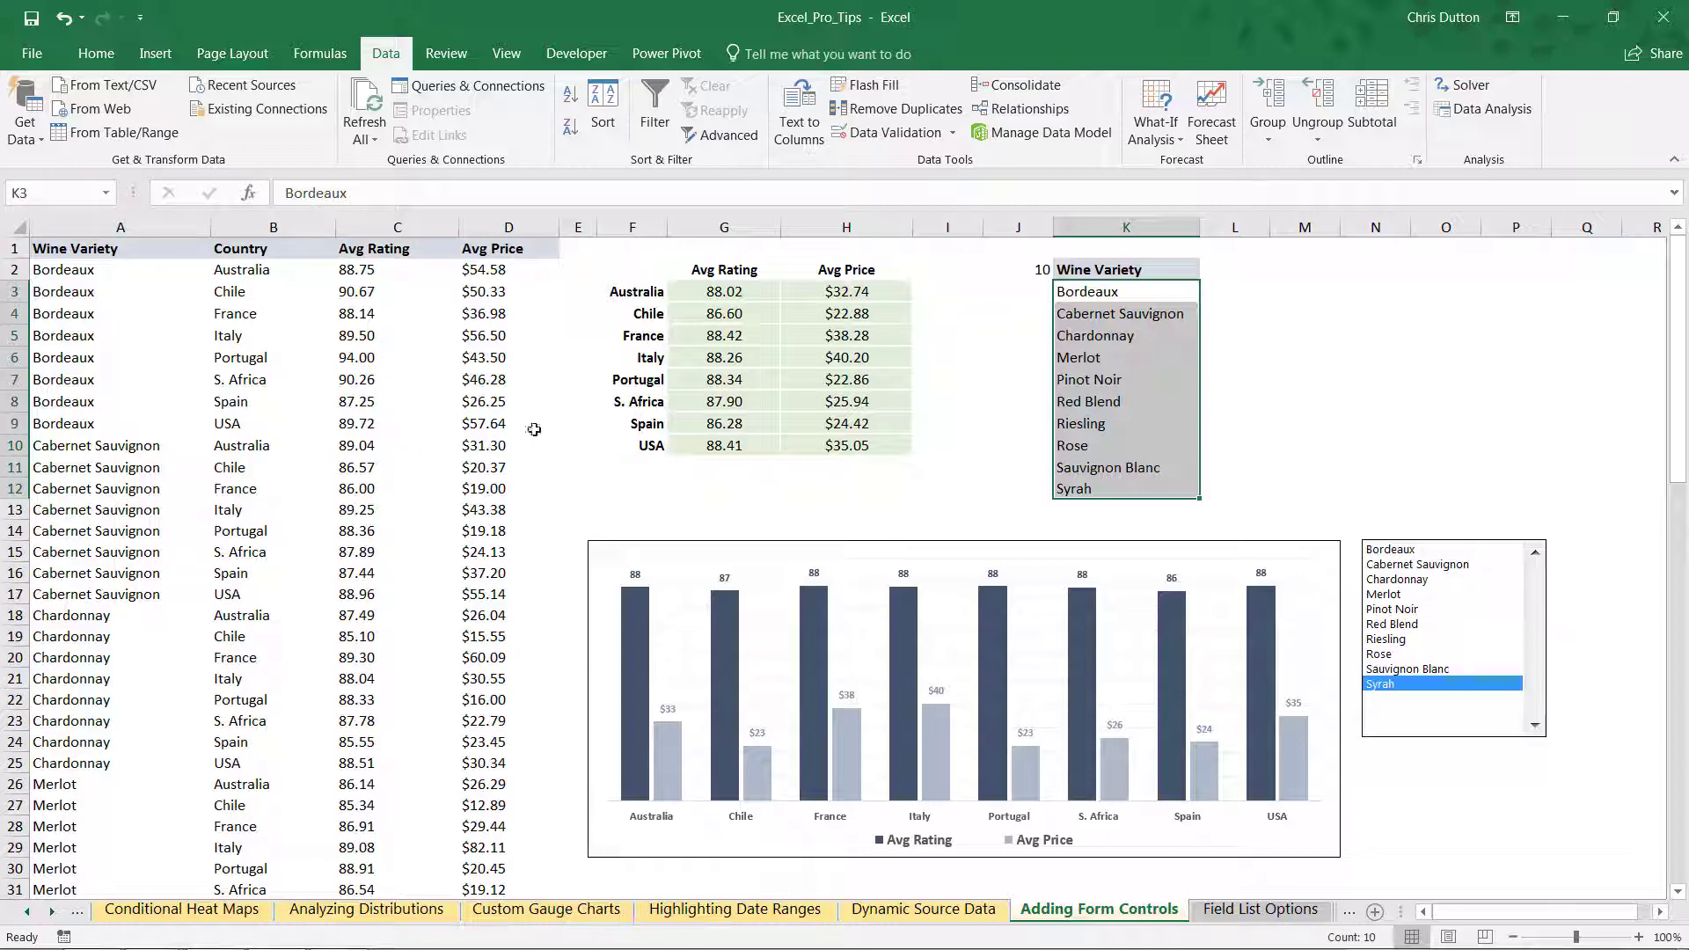
Enter 1 in J3 and fill a 1–10 series down to J12
click(1011, 301)
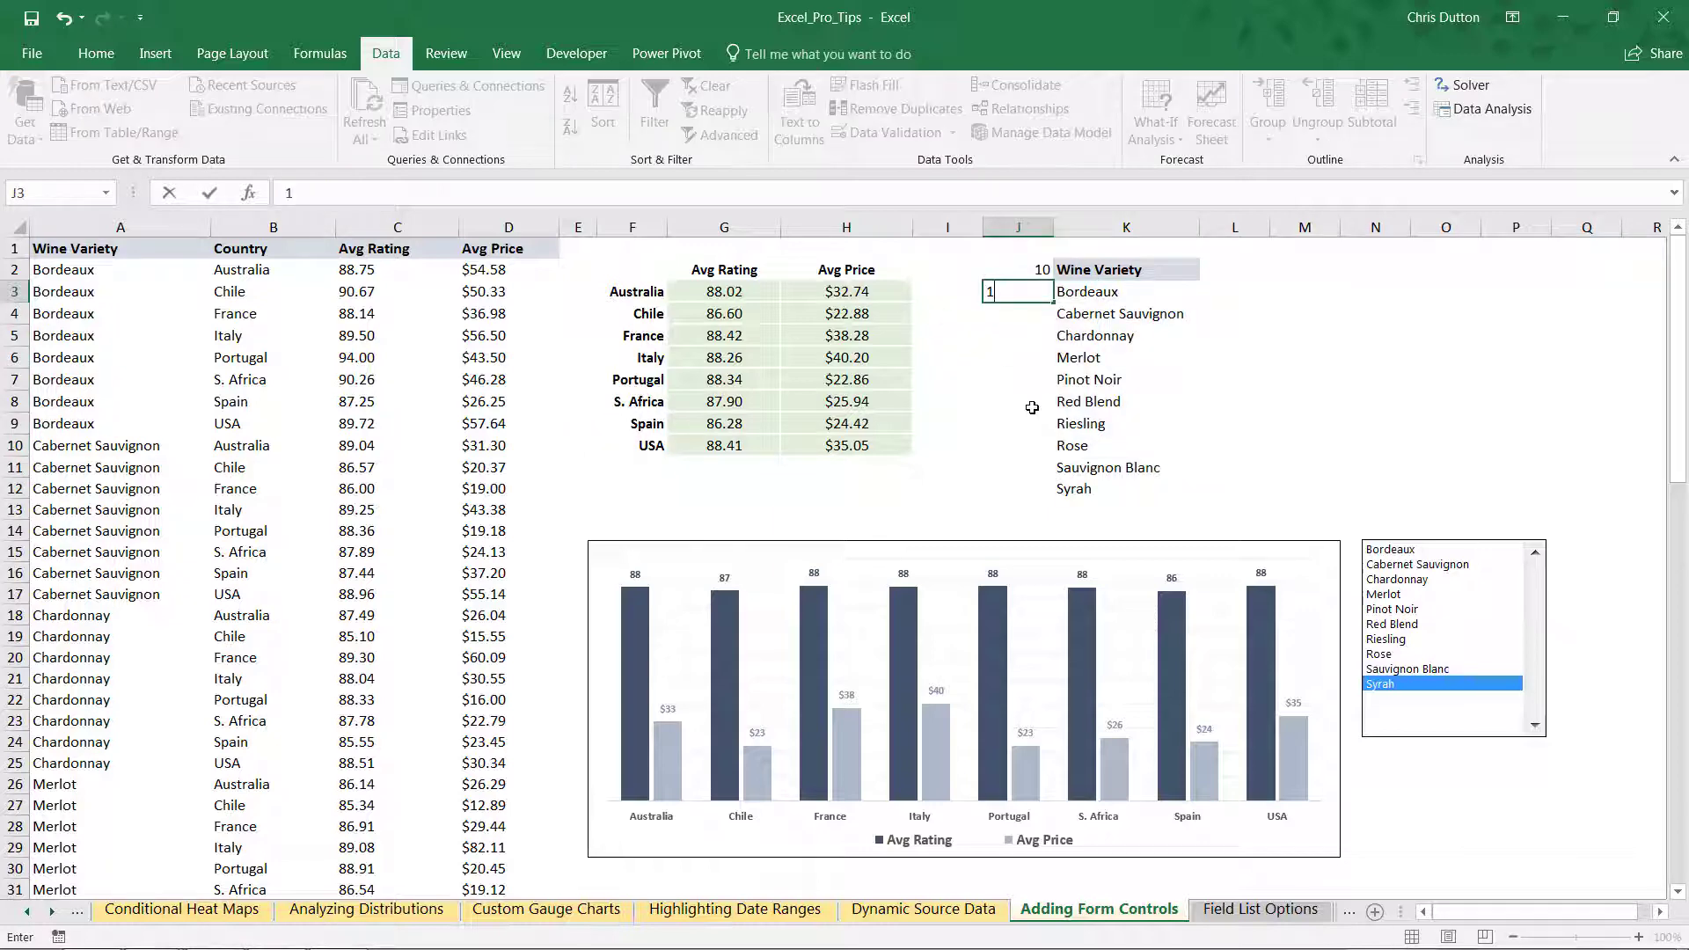
text(1)
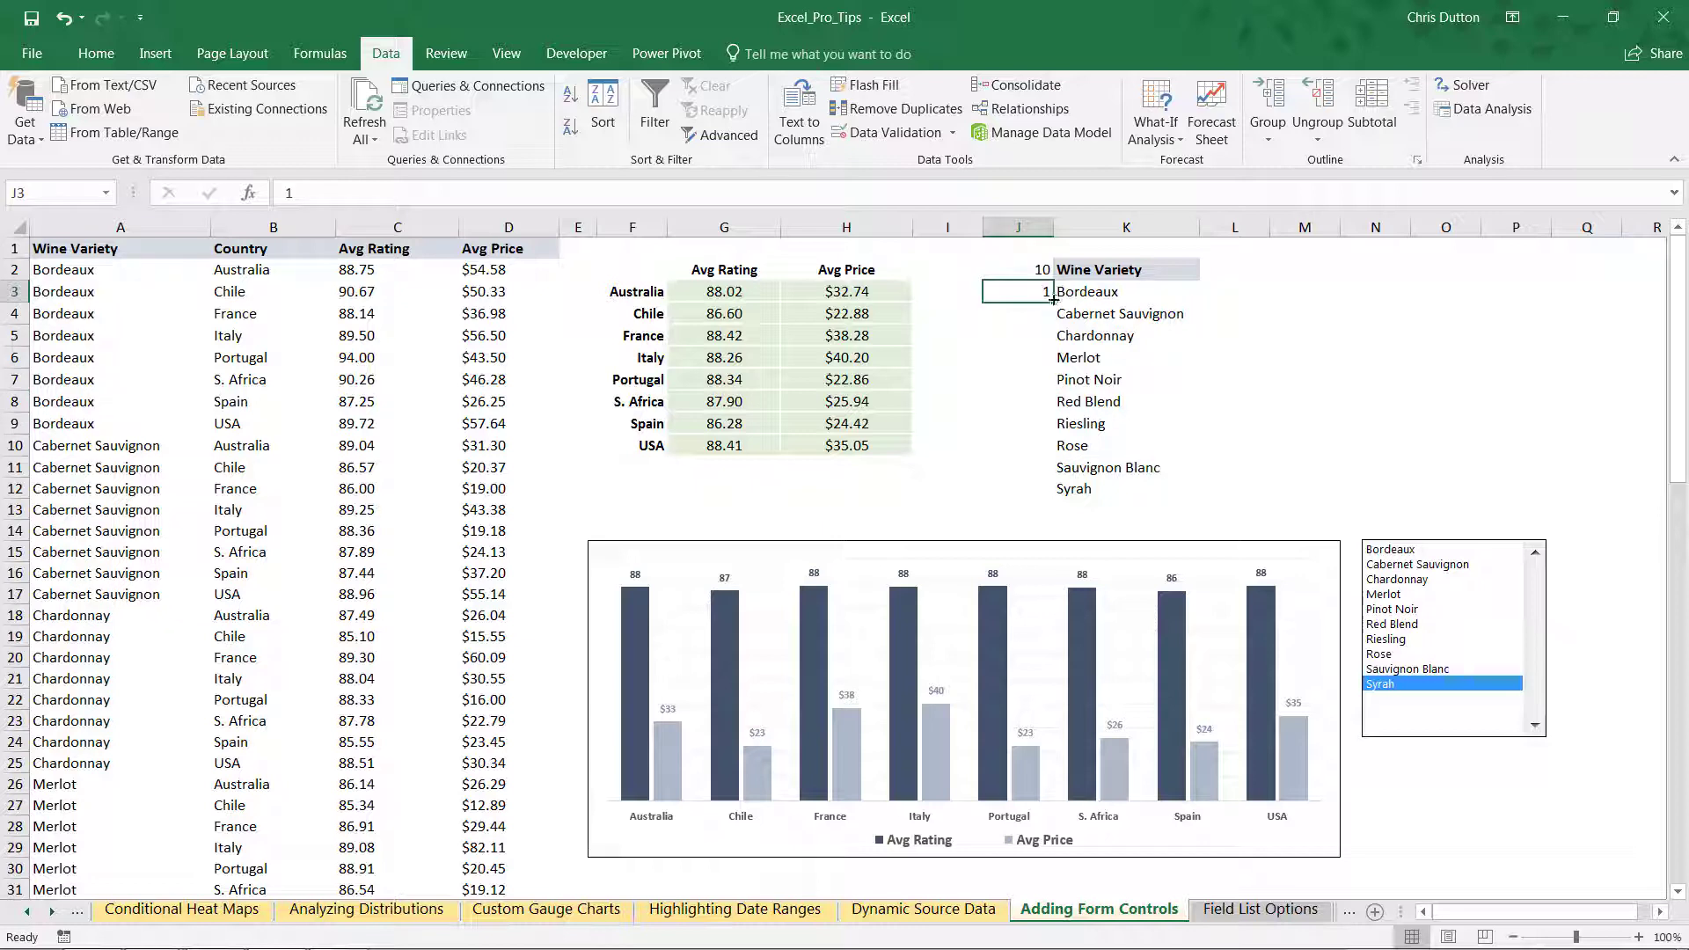
drag(1051, 301, 1048, 497)
click(1070, 513)
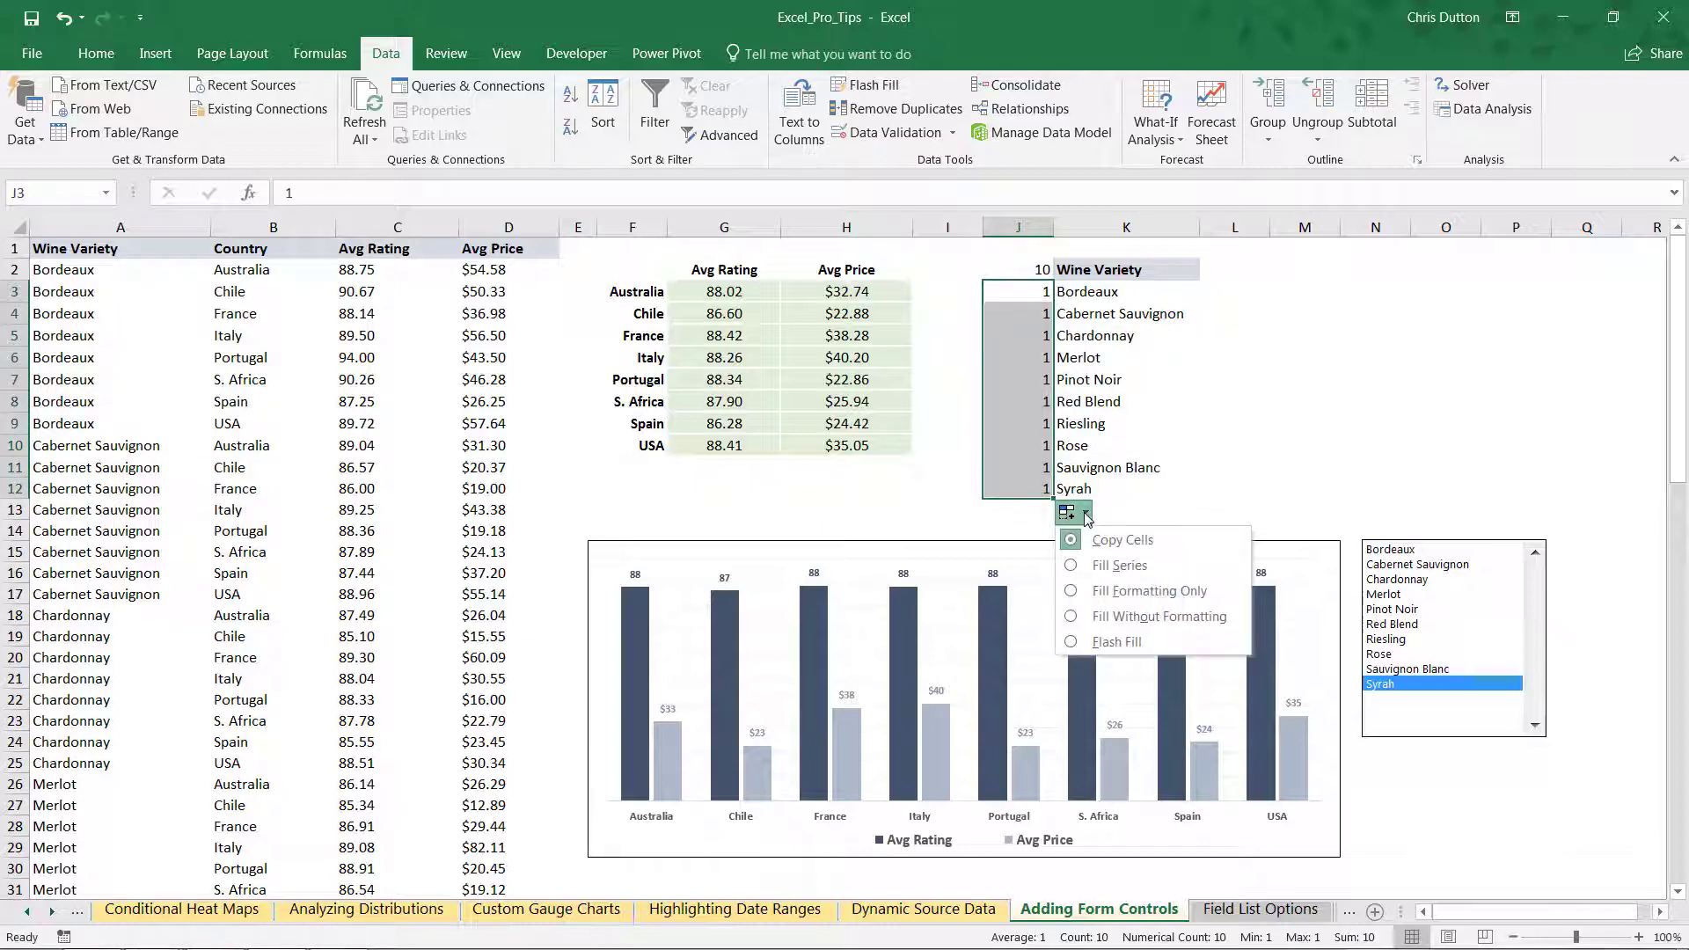
click(1102, 567)
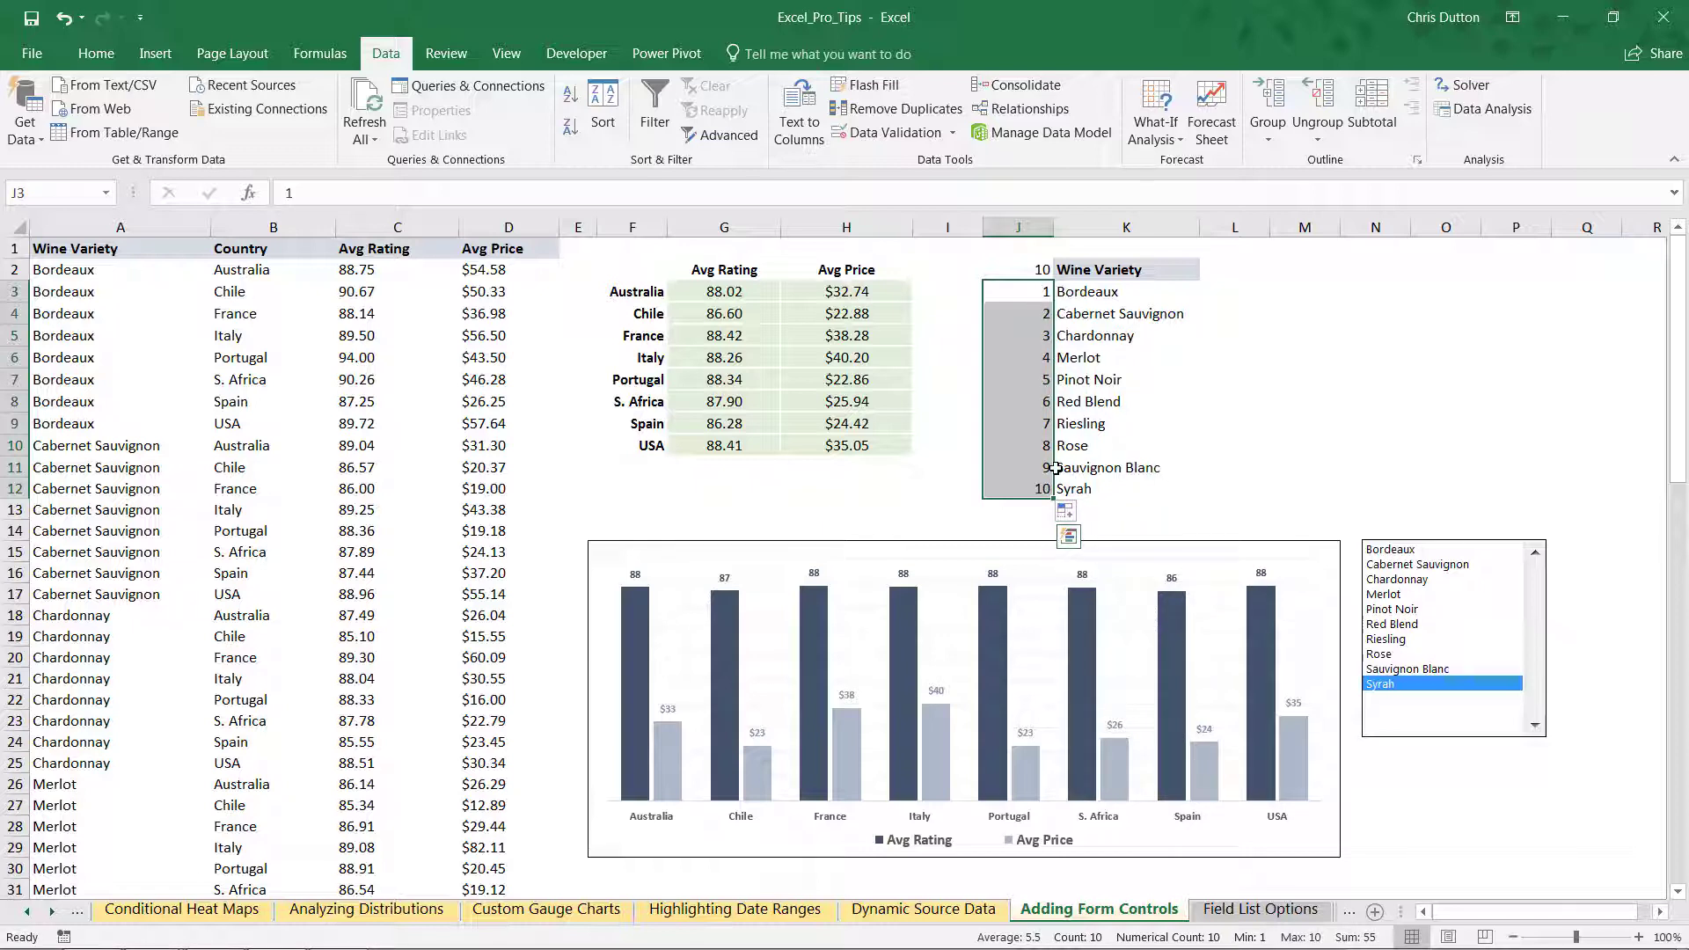
Review the numbered variety table J3:K12 against the linked index in J2
mouse_move(1017, 300)
mouse_down()
mouse_move(1103, 377)
mouse_move(1082, 489)
mouse_up()
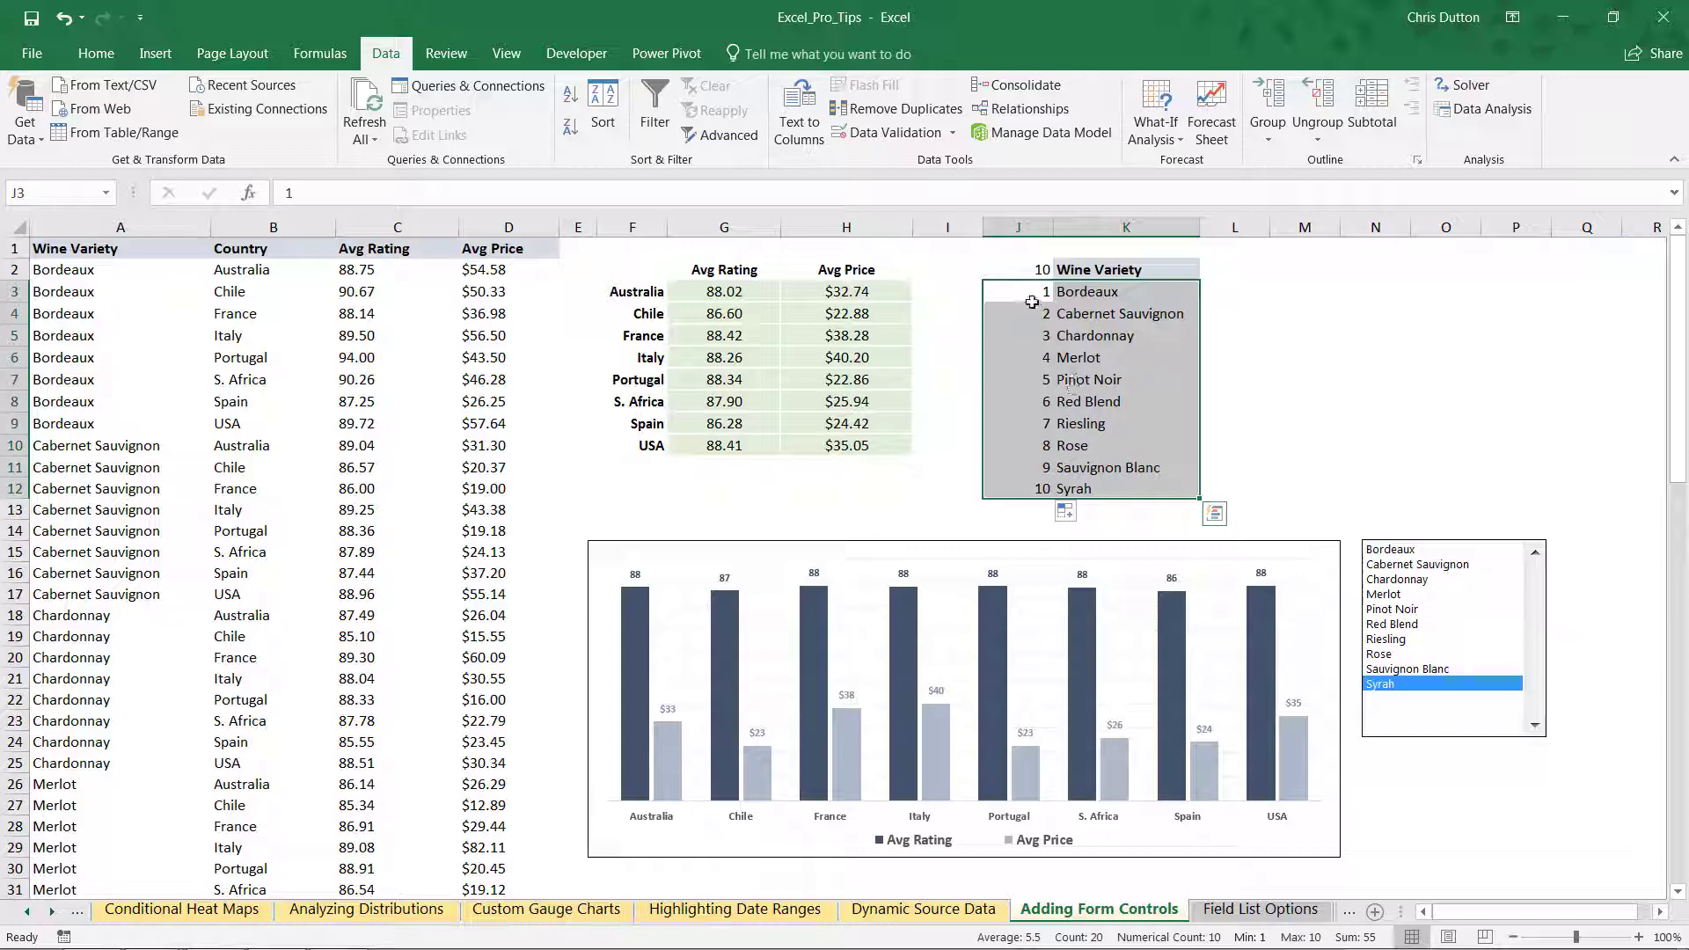
click(1024, 272)
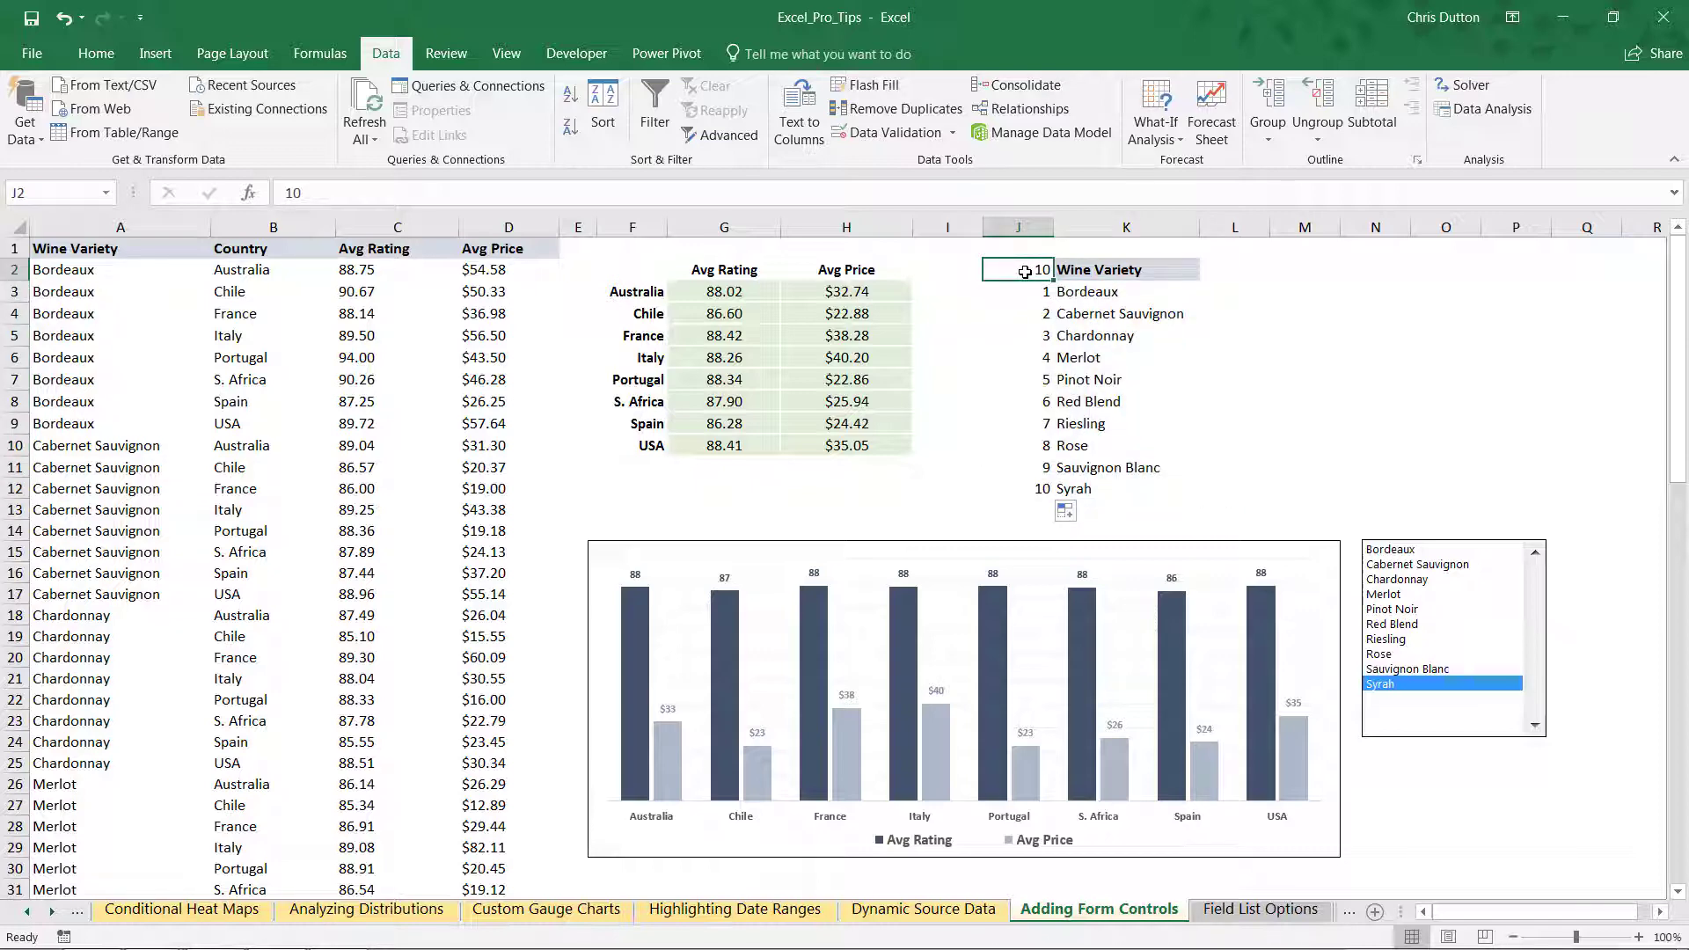
mouse_move(1027, 291)
mouse_down()
mouse_move(1112, 435)
mouse_move(1113, 488)
mouse_up()
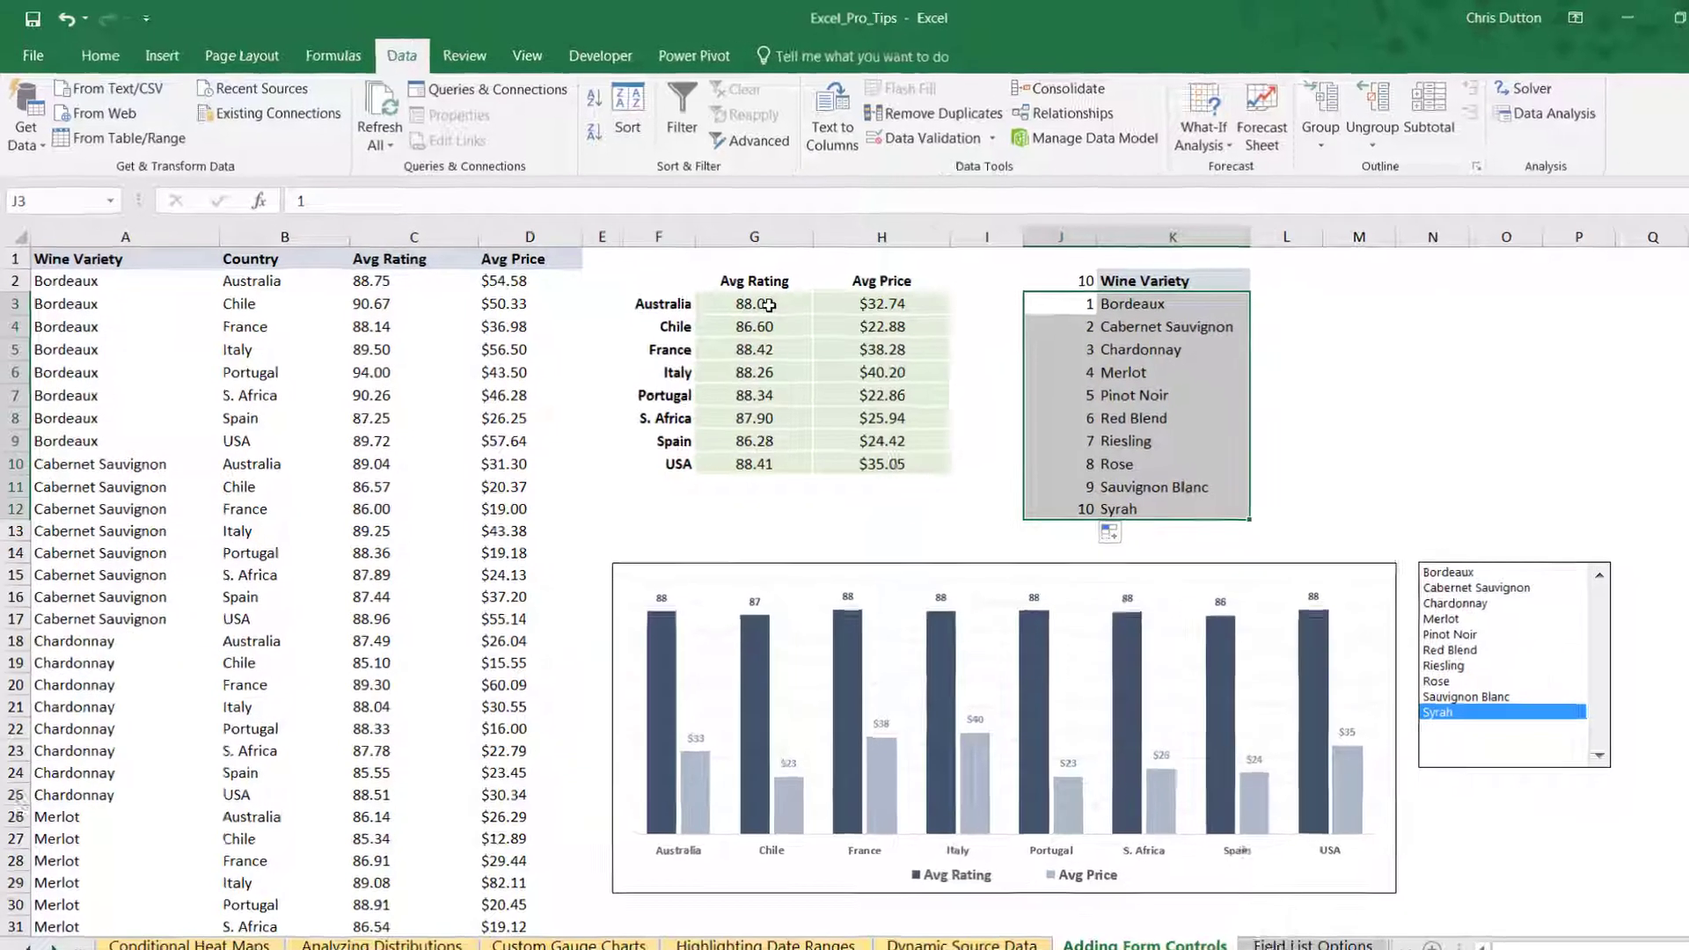
Edit G3's AVERAGEIFS to add absolute column A as a second criteria range
click(723, 291)
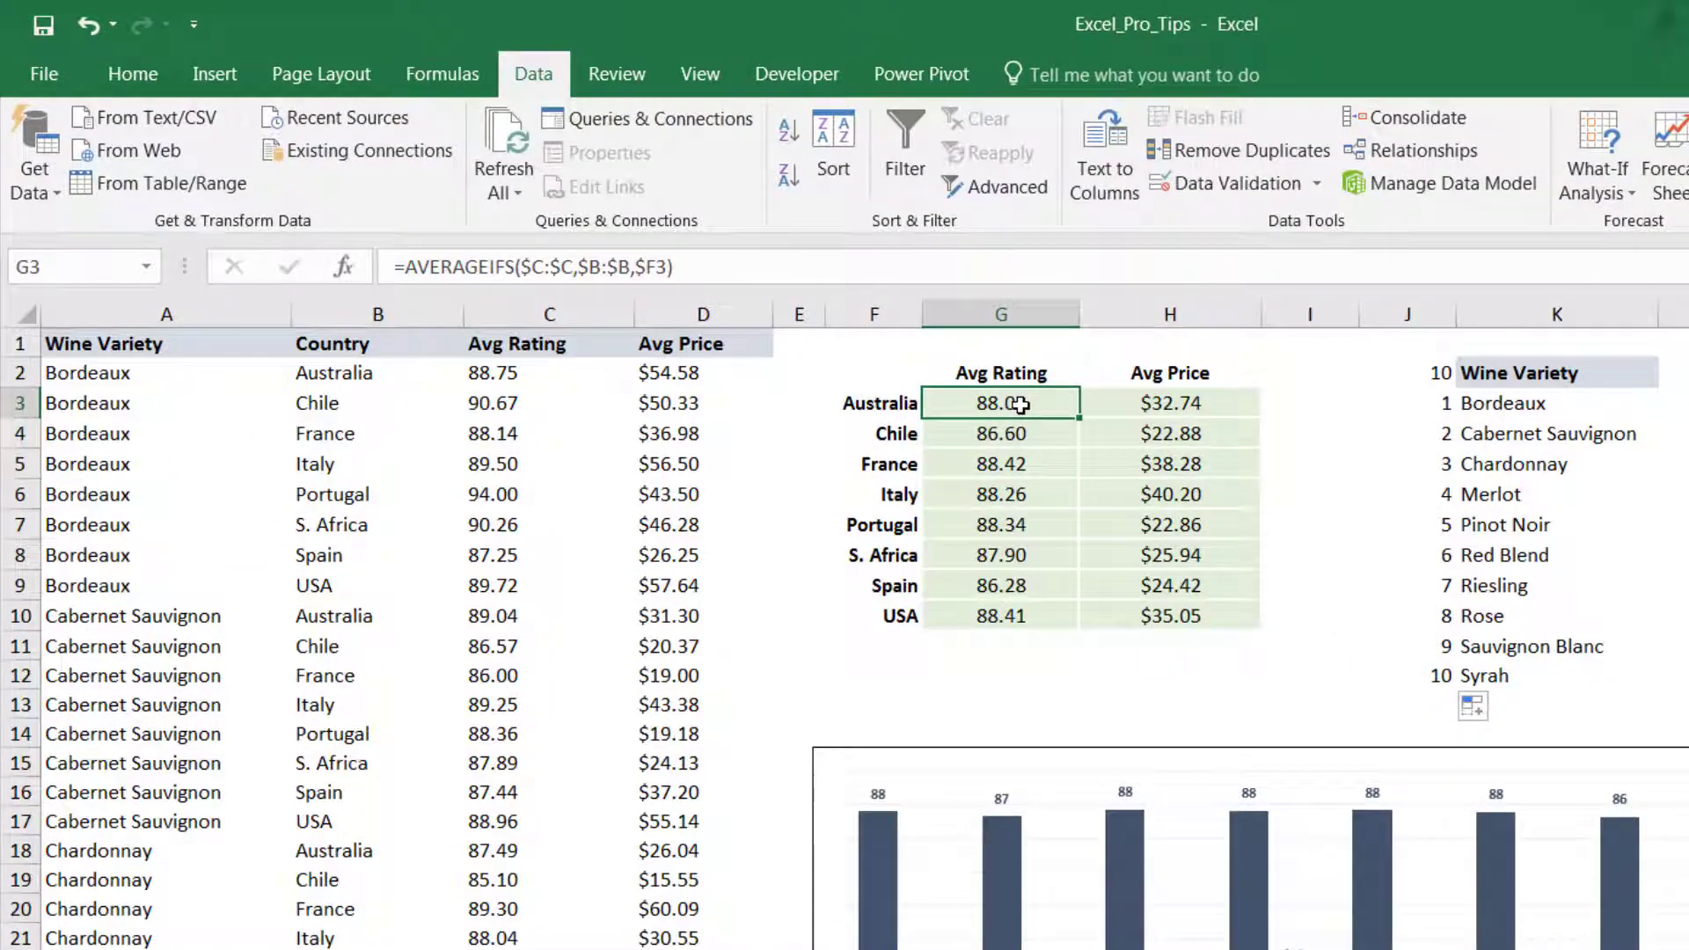
click(713, 268)
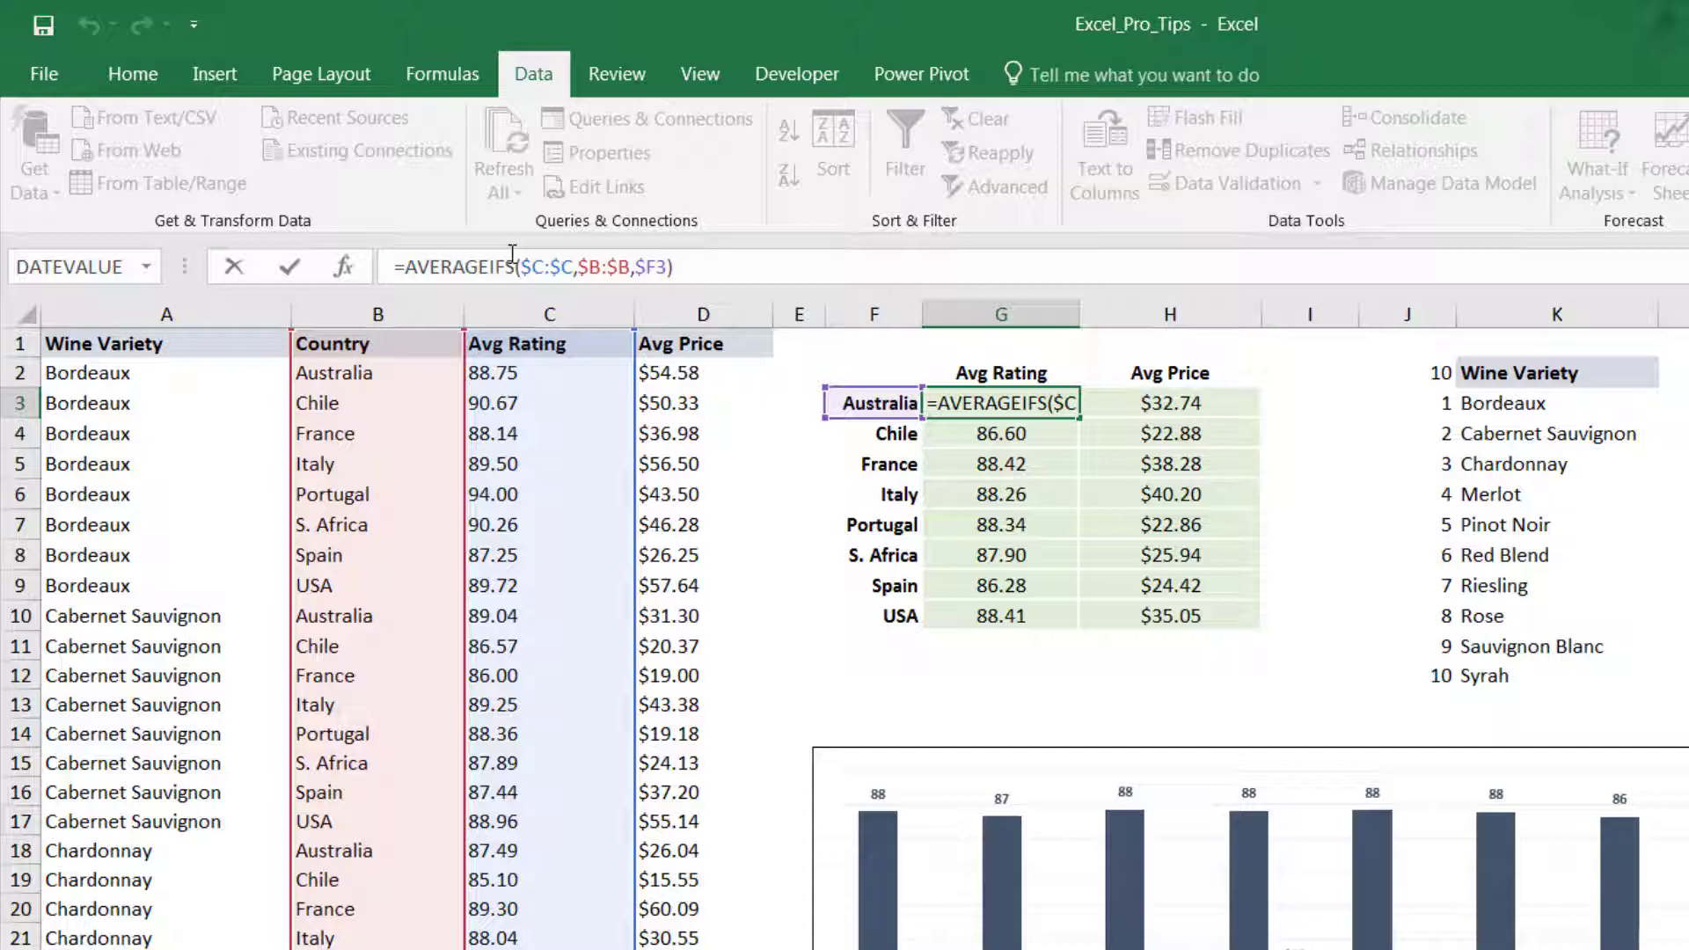
click(664, 267)
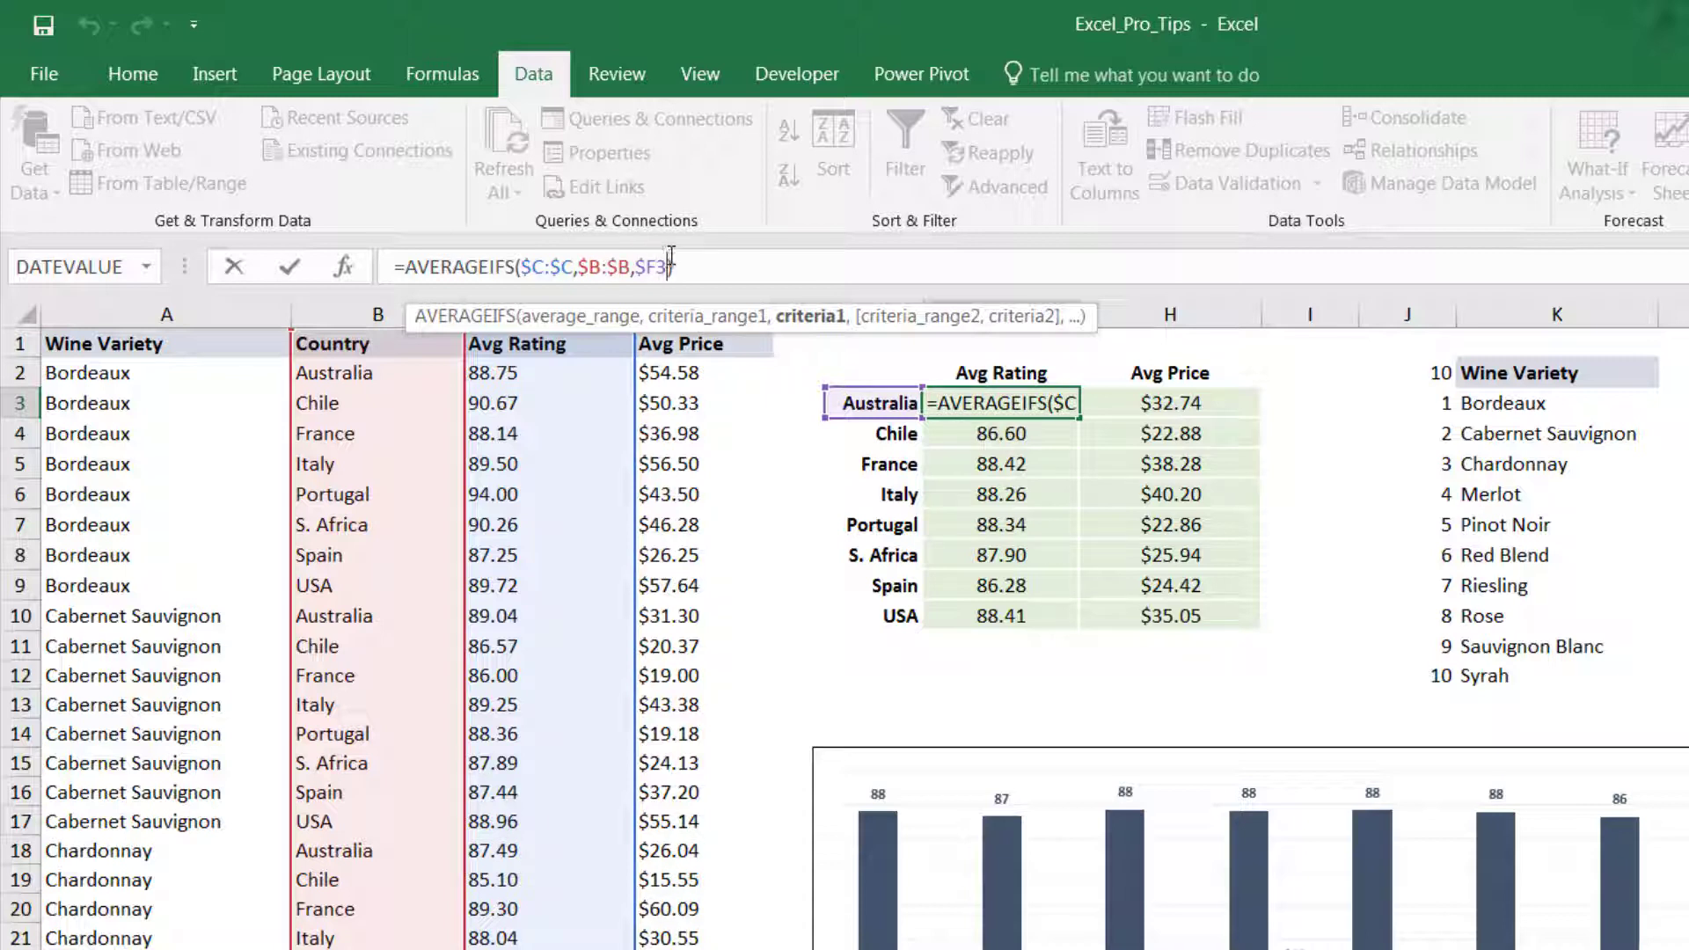
text(,)
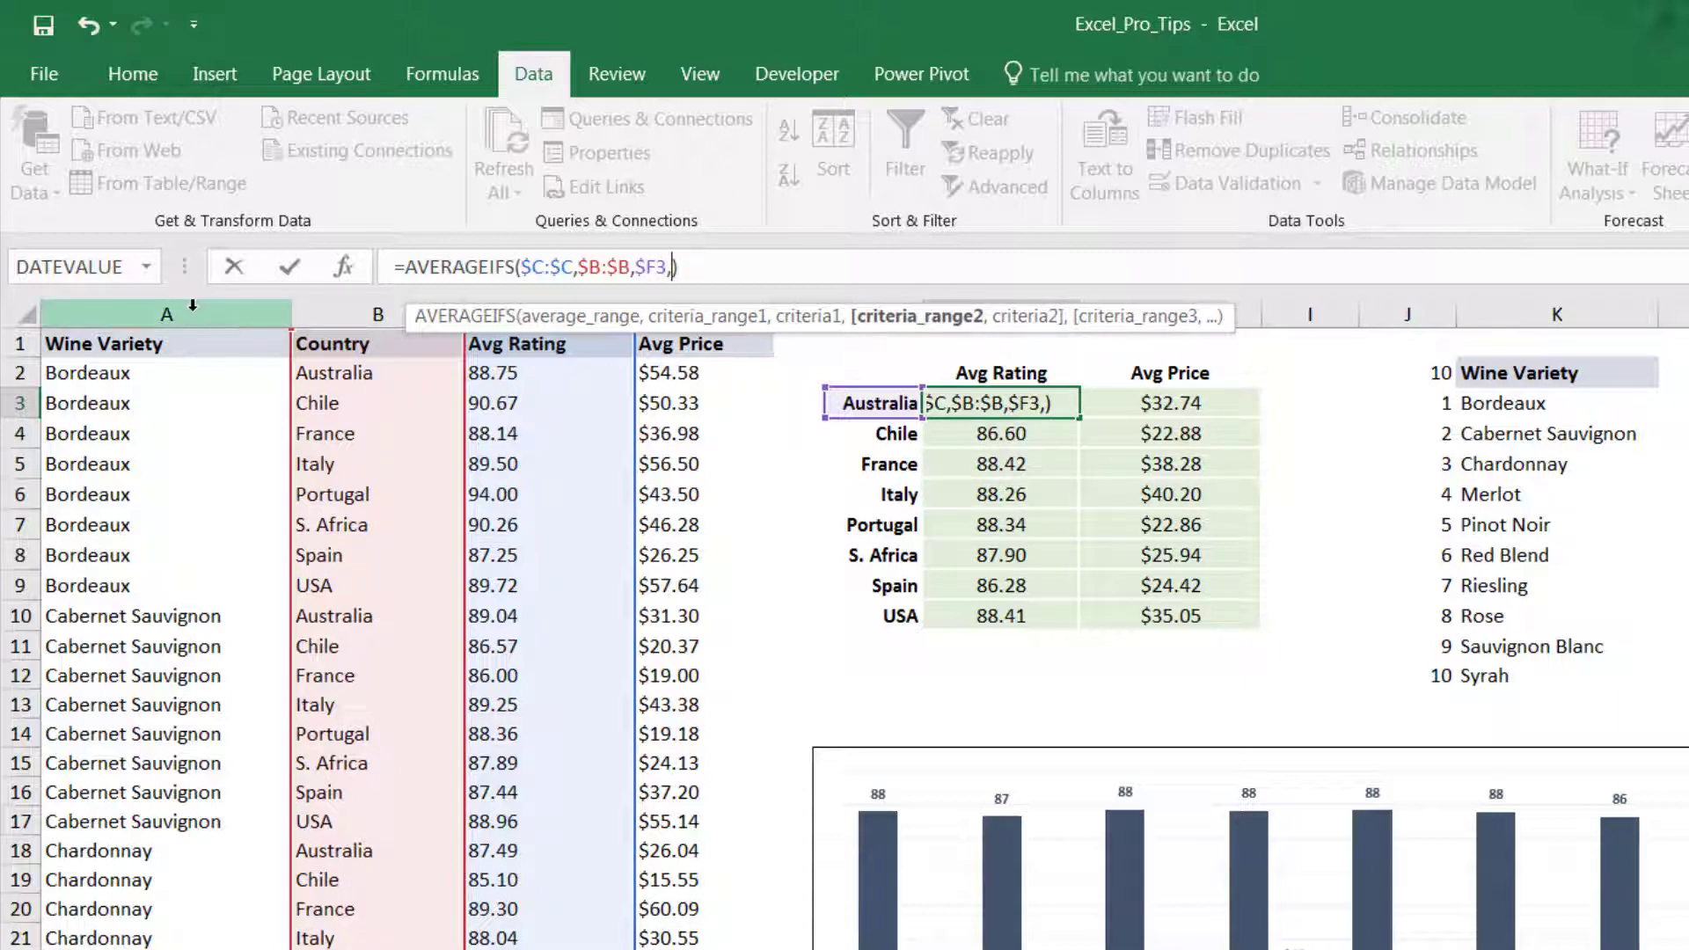
click(192, 305)
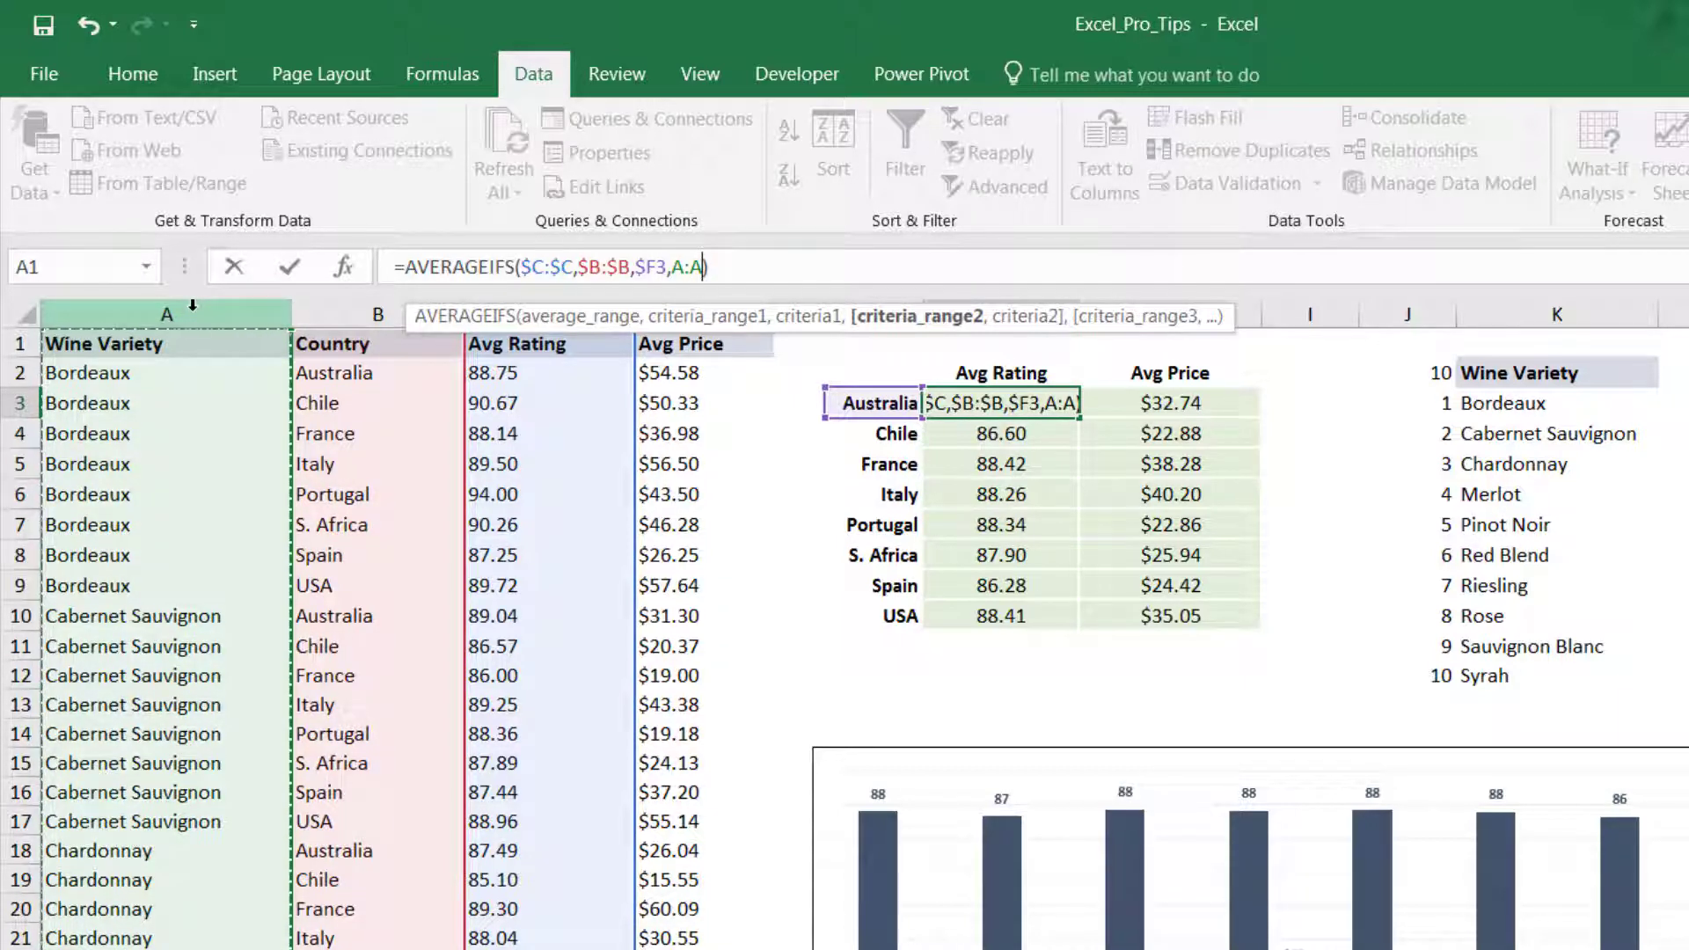
key(F4)
text())
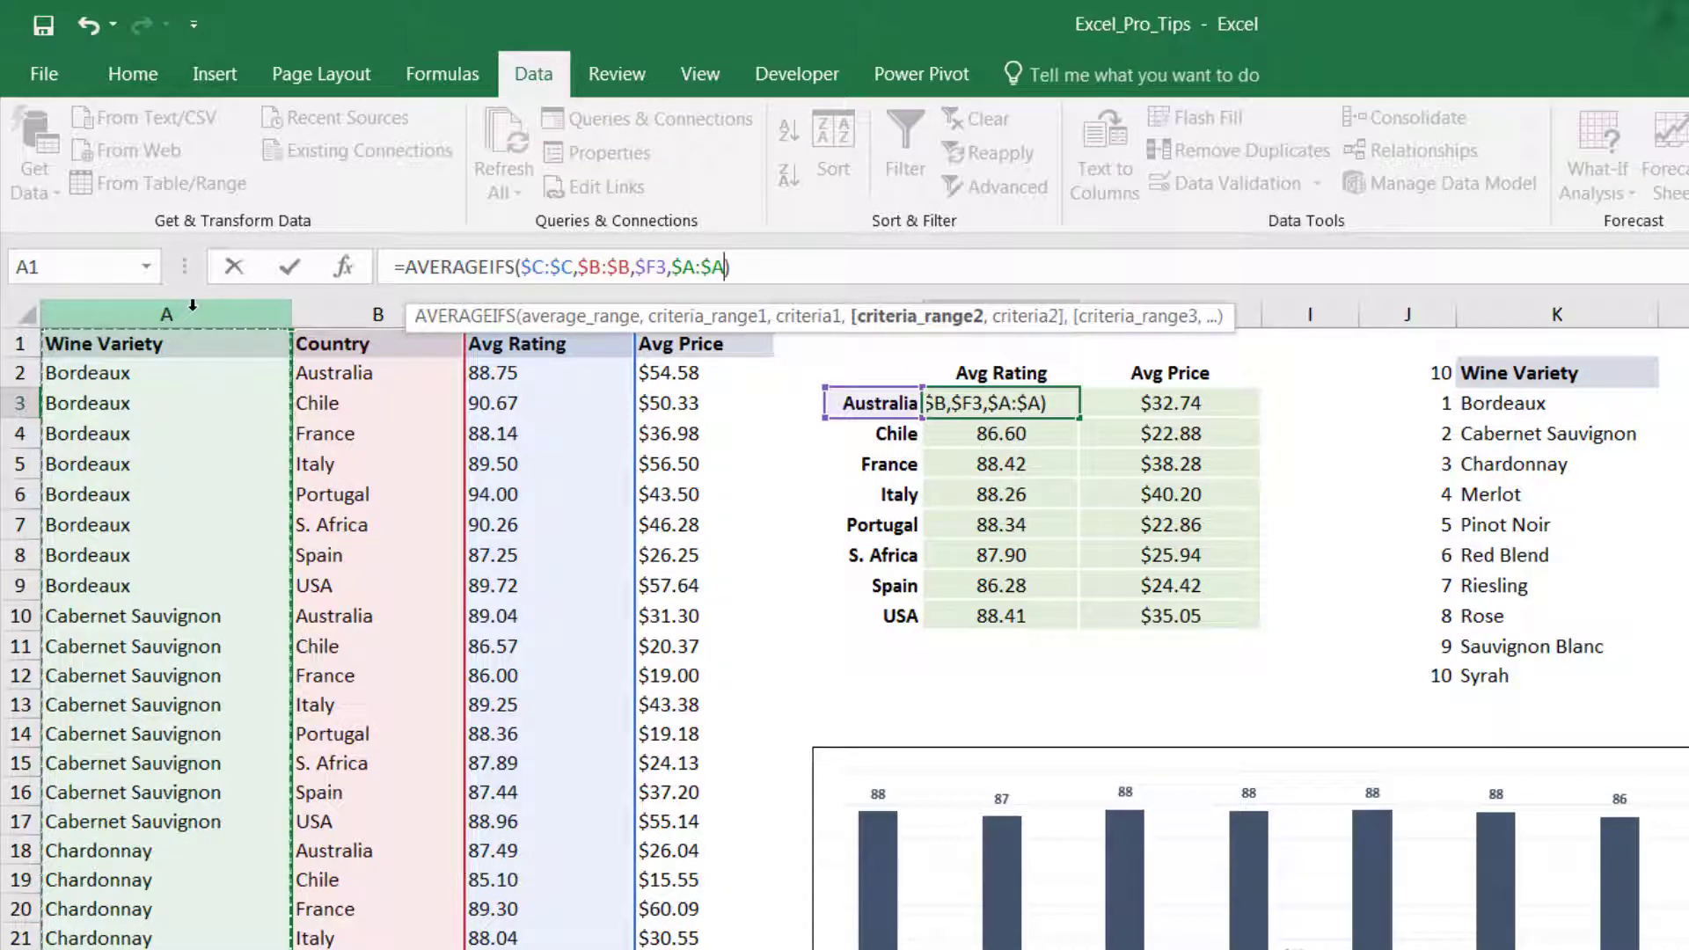
text(,)
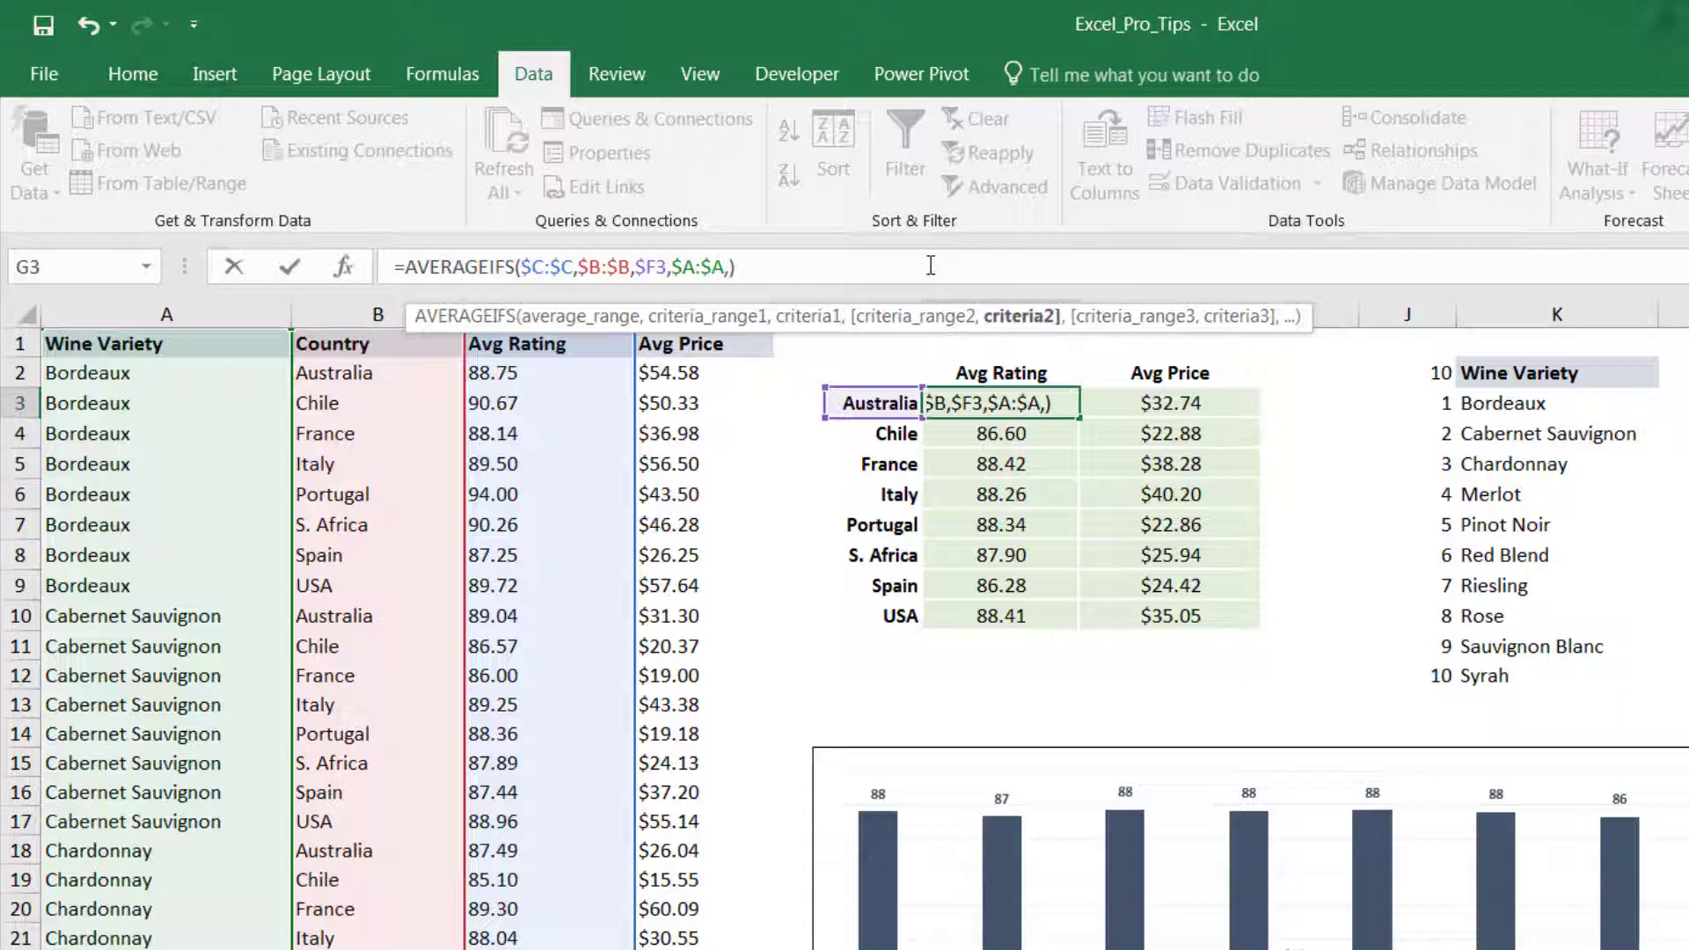
text(V)
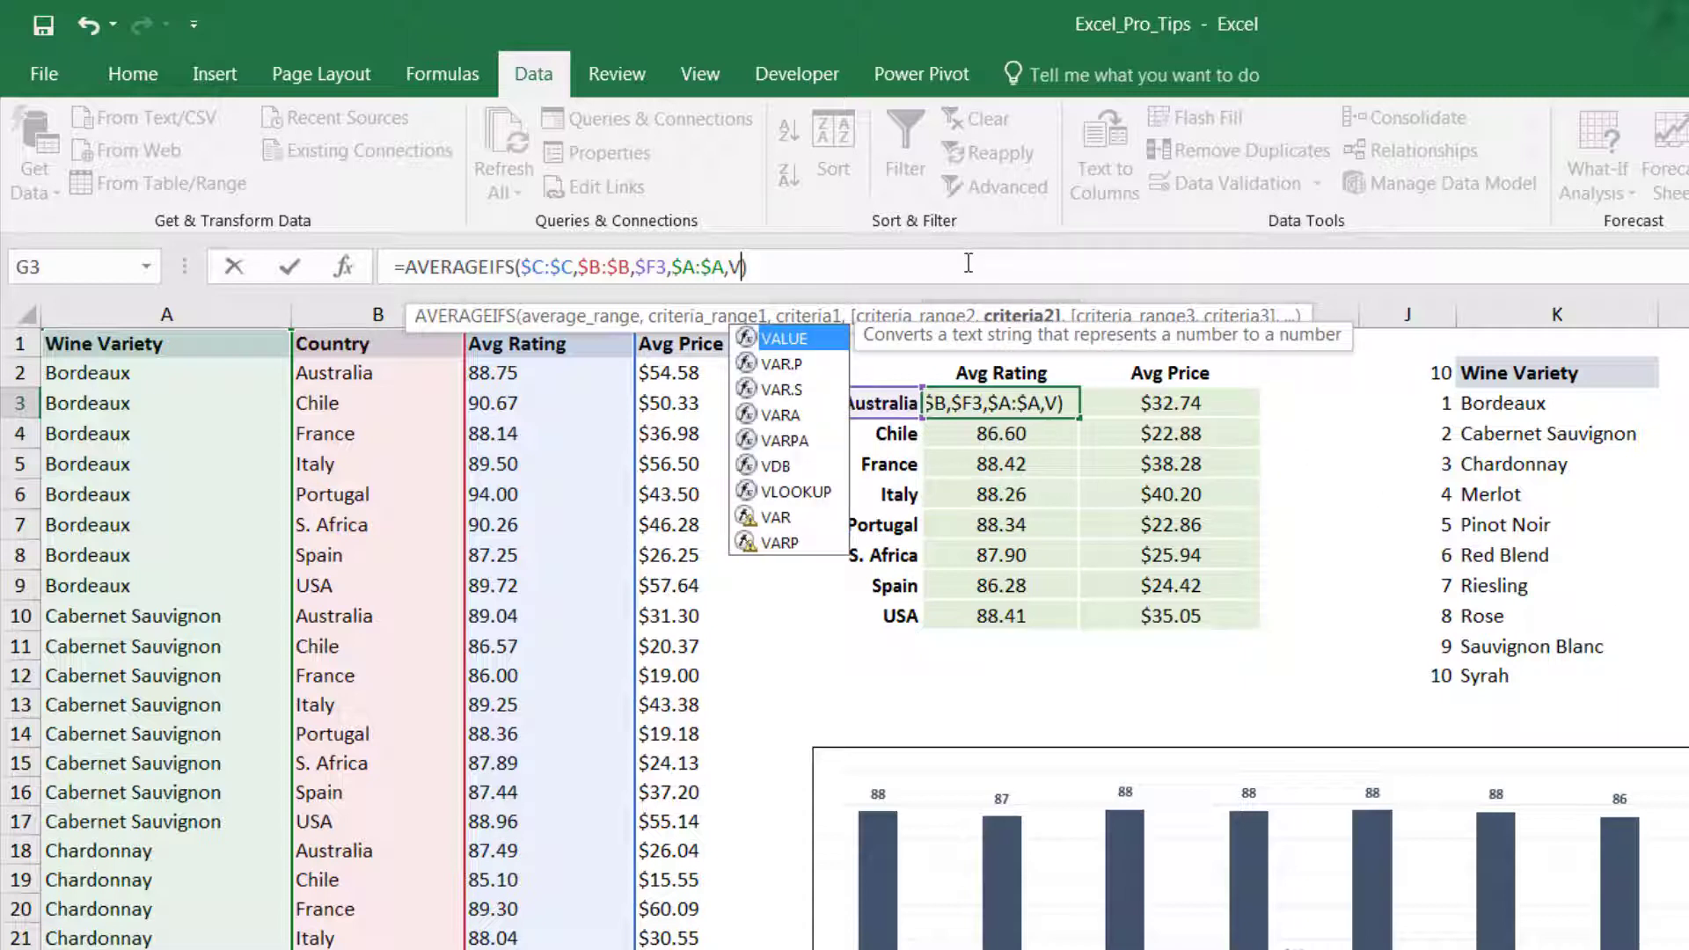
text(LOOKUP()
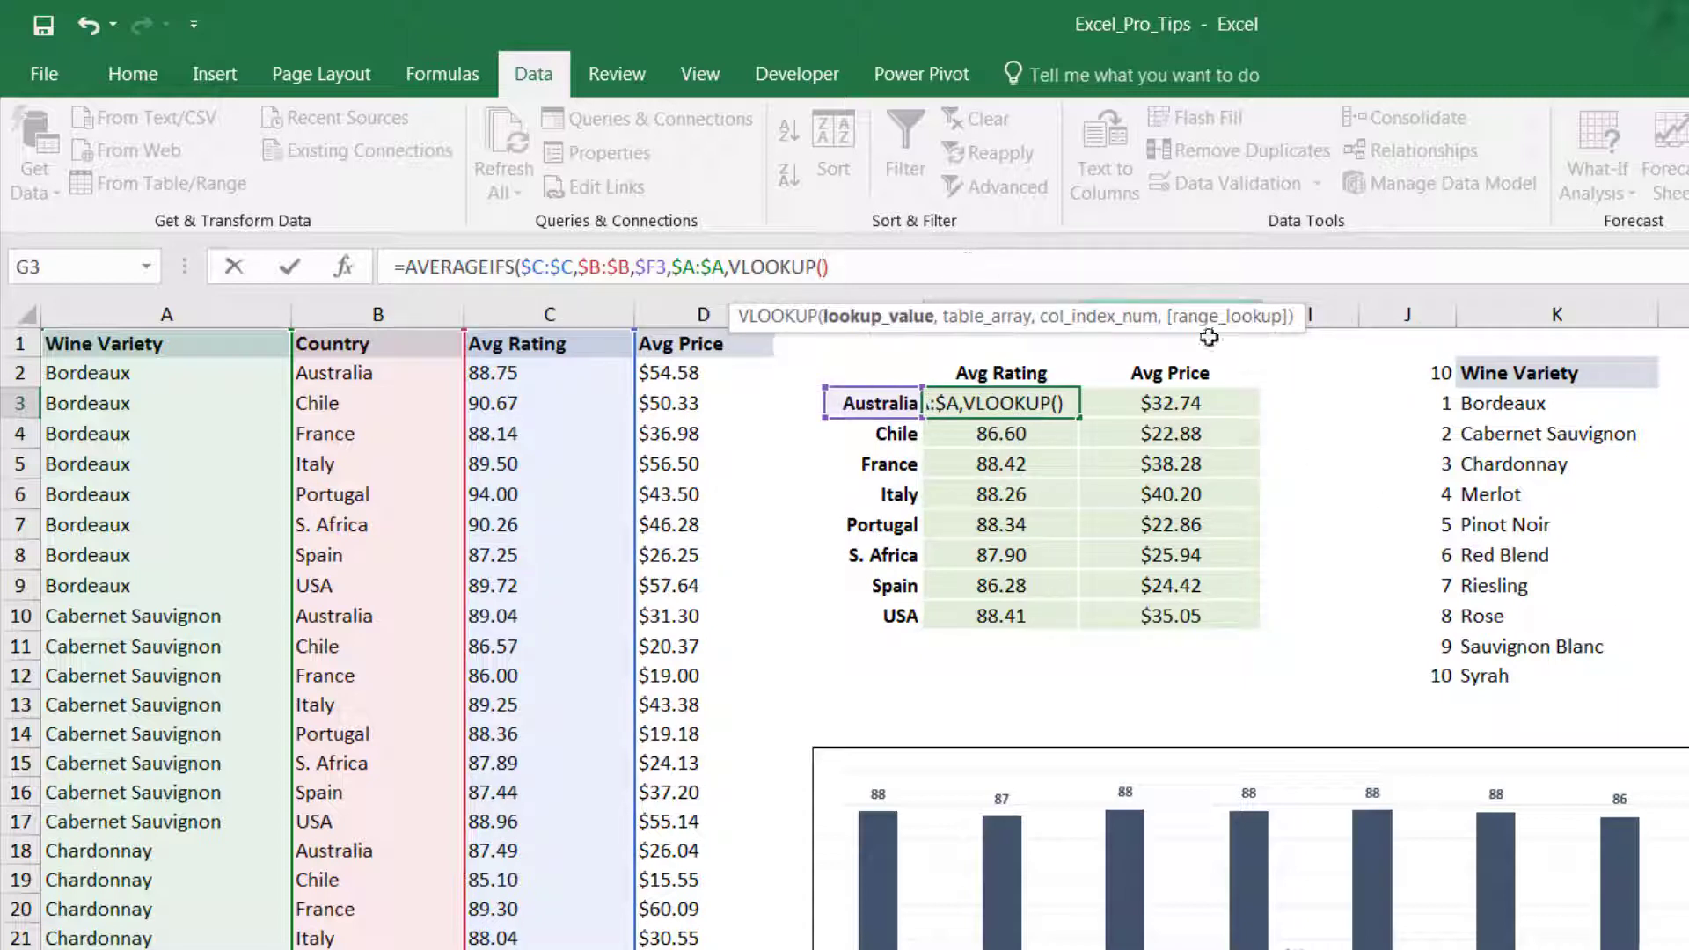
Supply the criterion VLOOKUP($J$2,$J$3:$K$12,2,0) with absolute references
click(1441, 374)
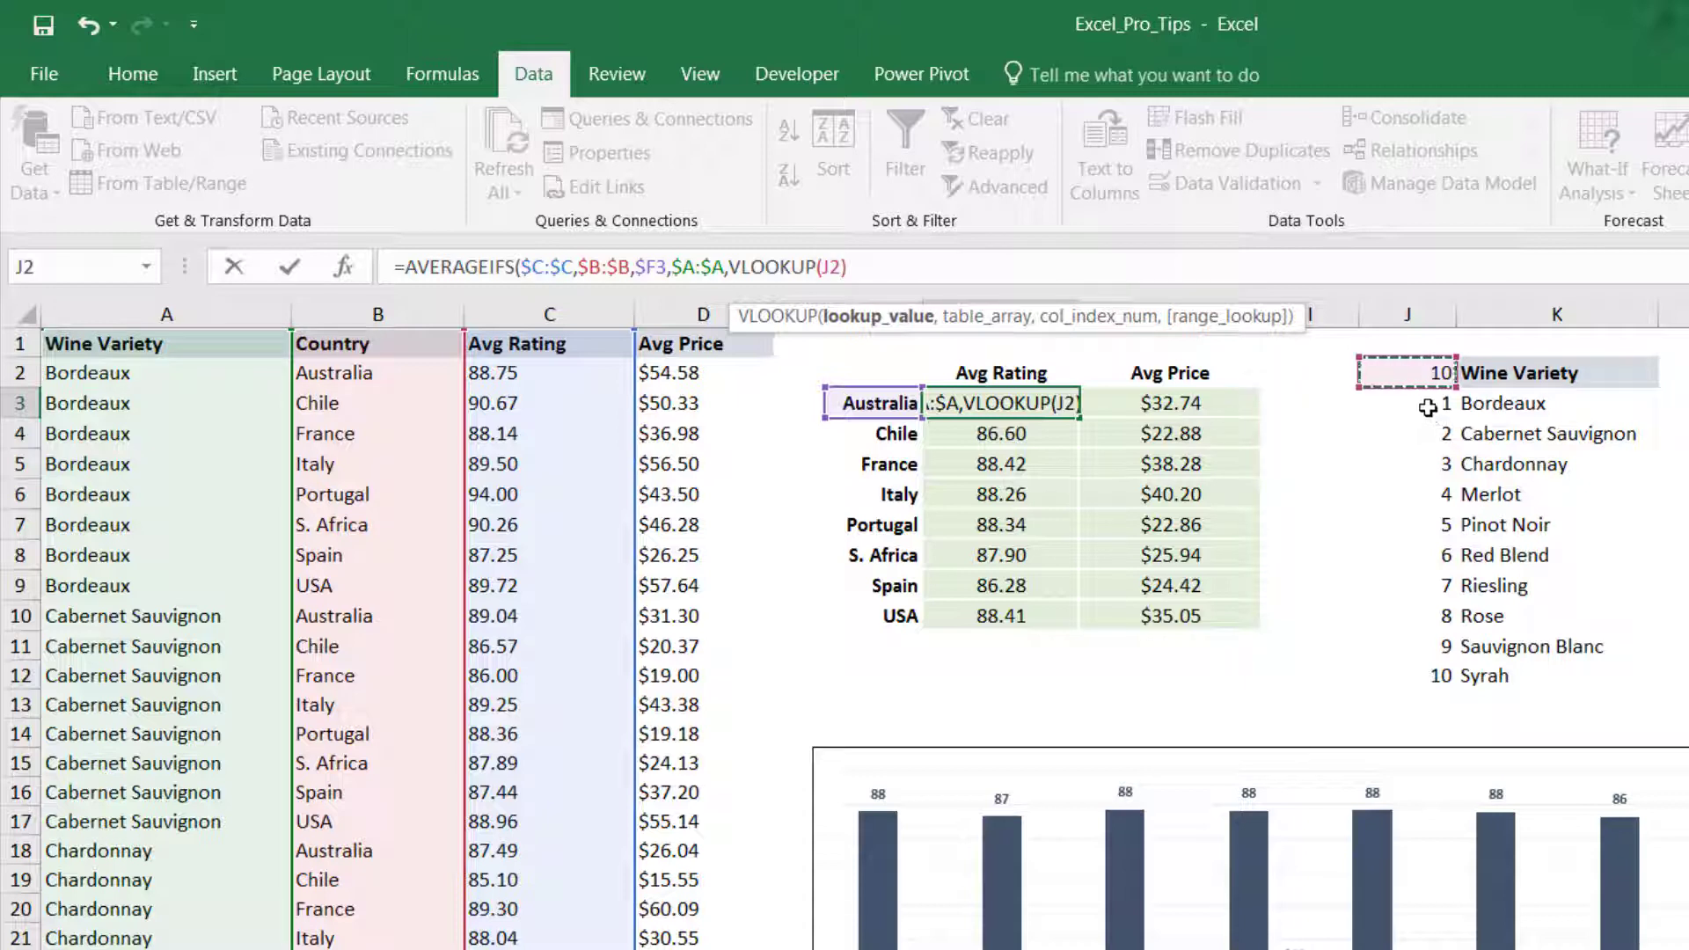
key(F4)
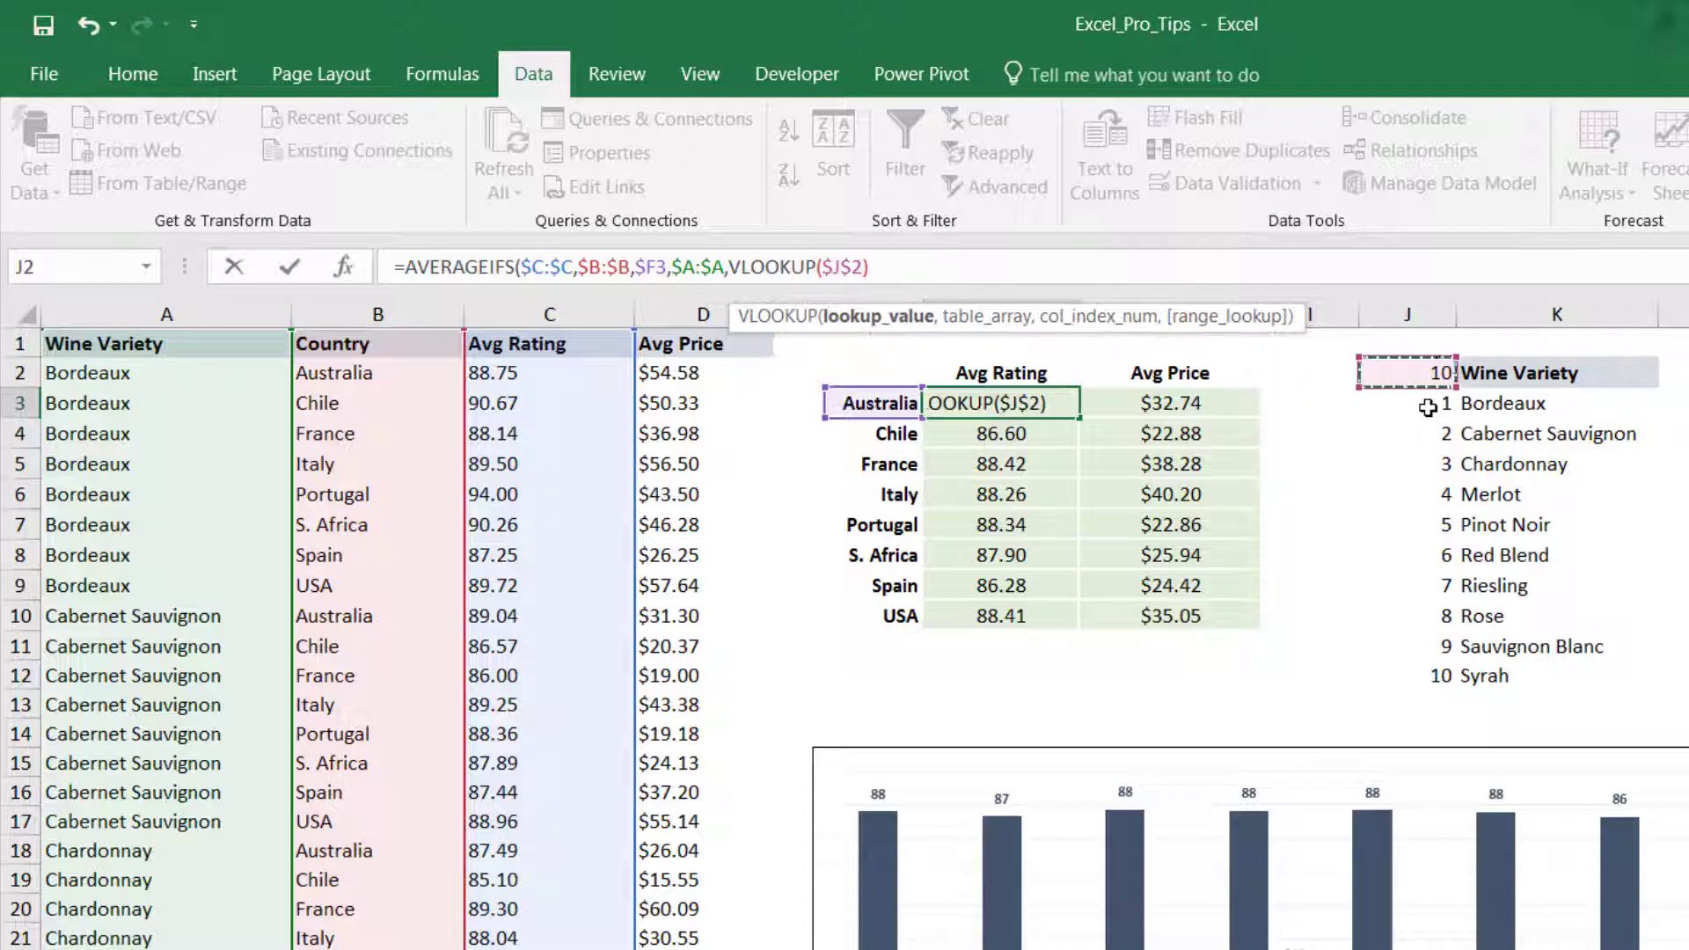
text(,)
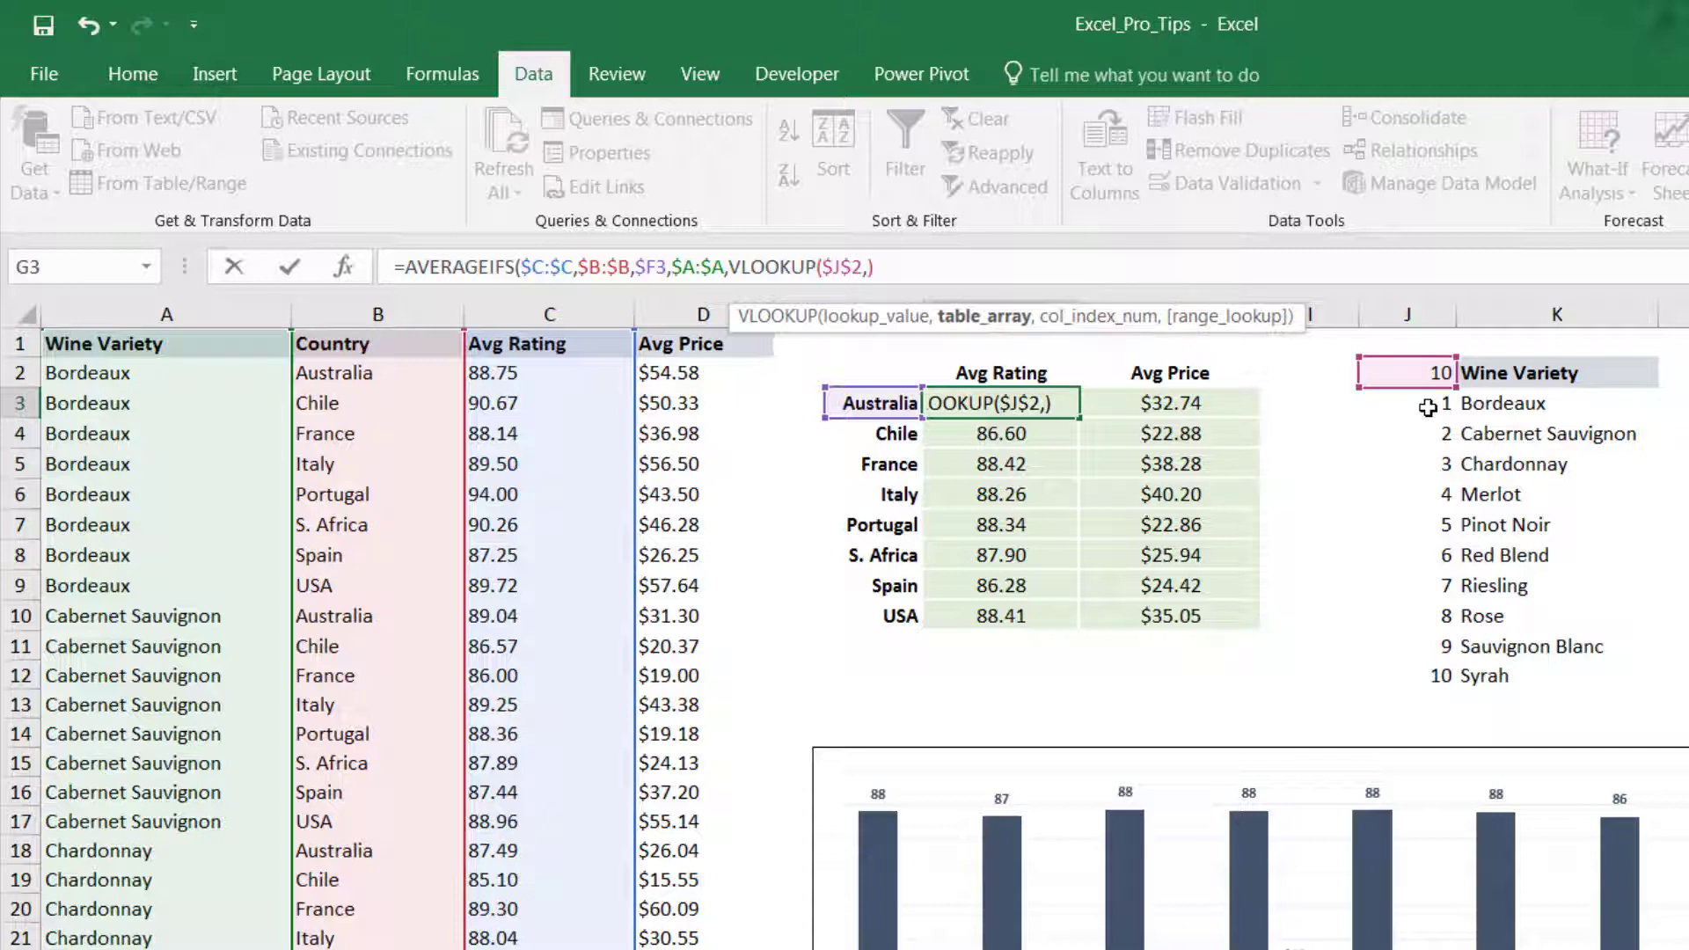
mouse_move(1428, 408)
mouse_down()
mouse_move(1560, 493)
mouse_move(1570, 675)
mouse_up()
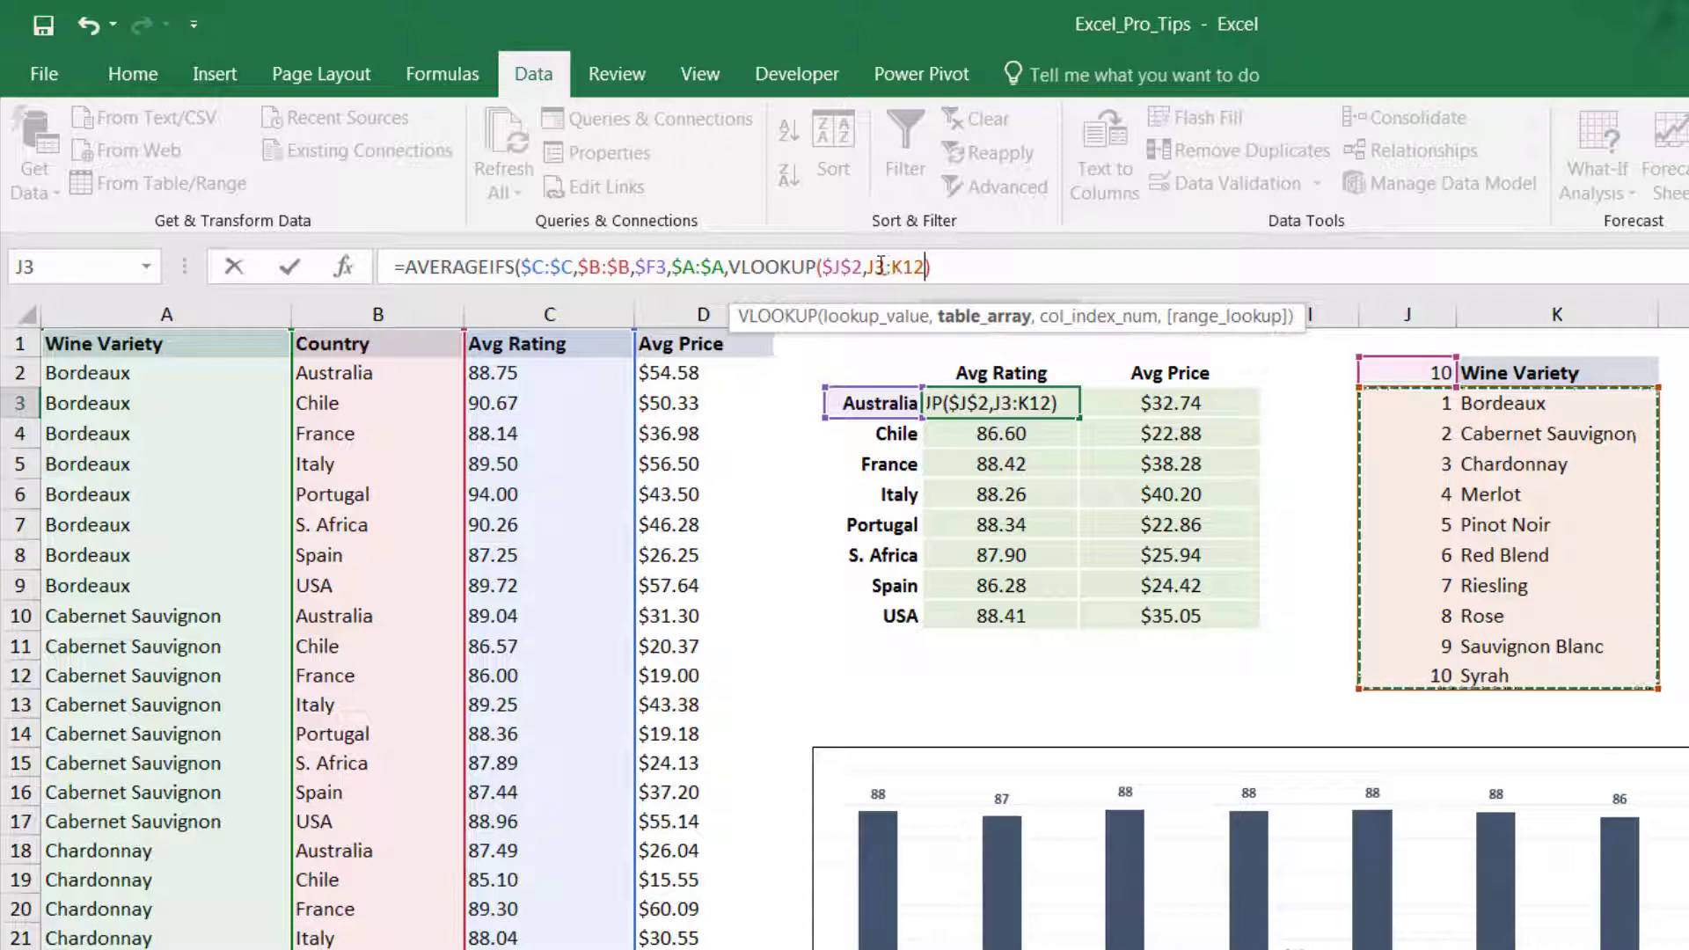
key(F4)
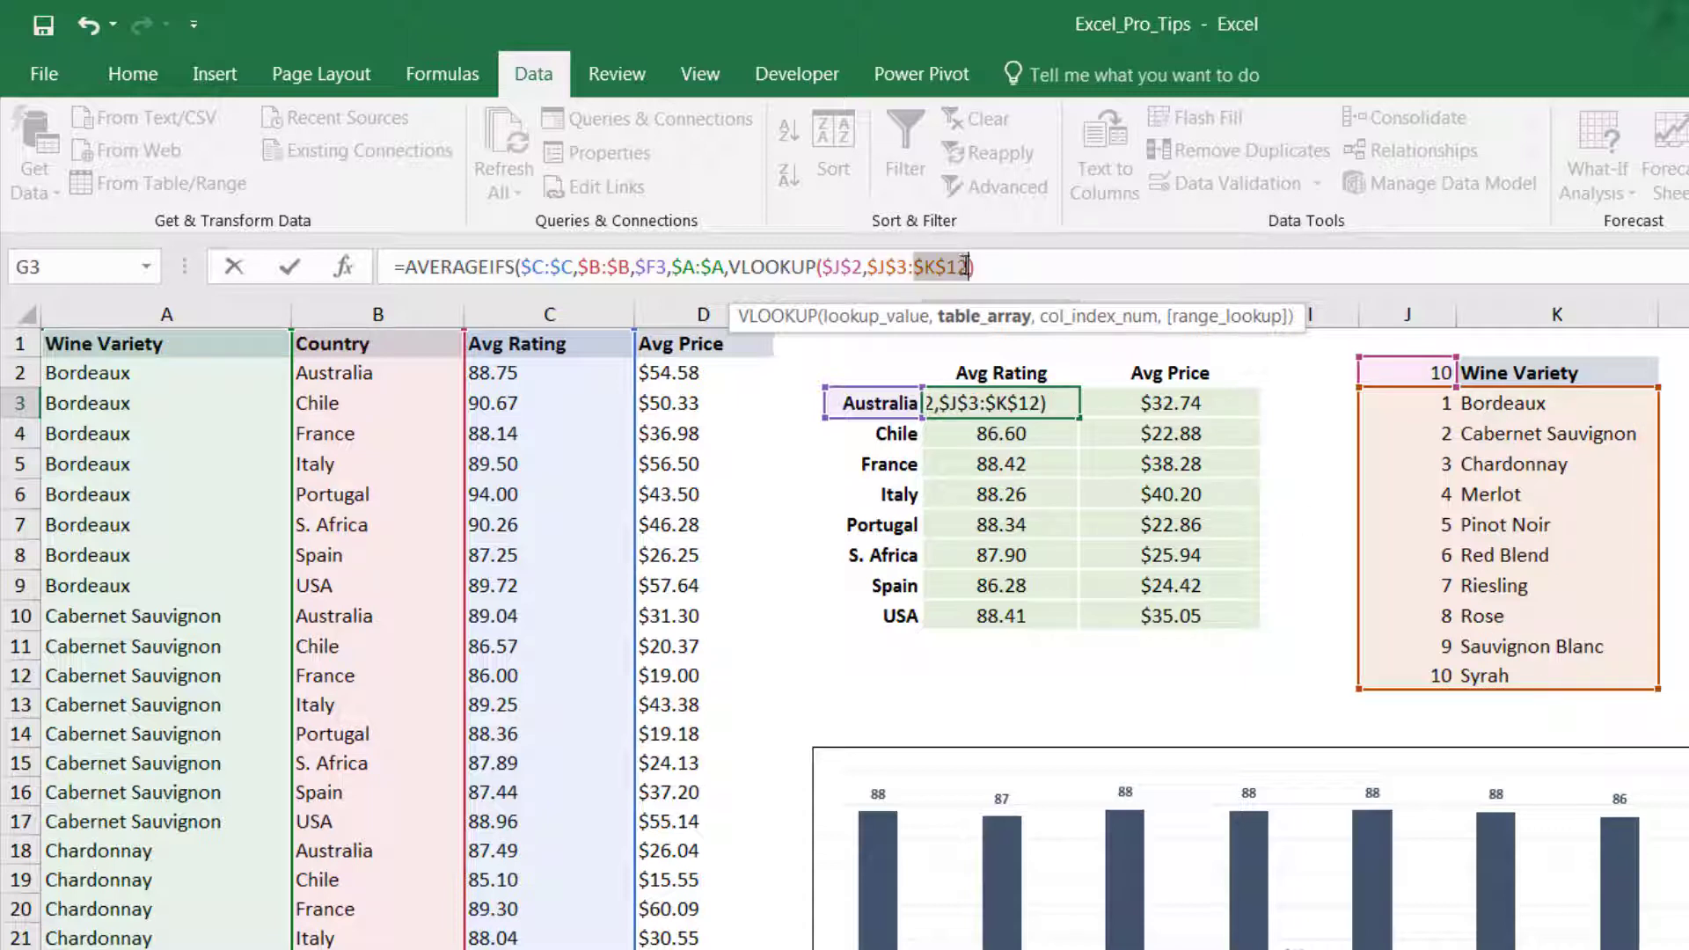
text(,)
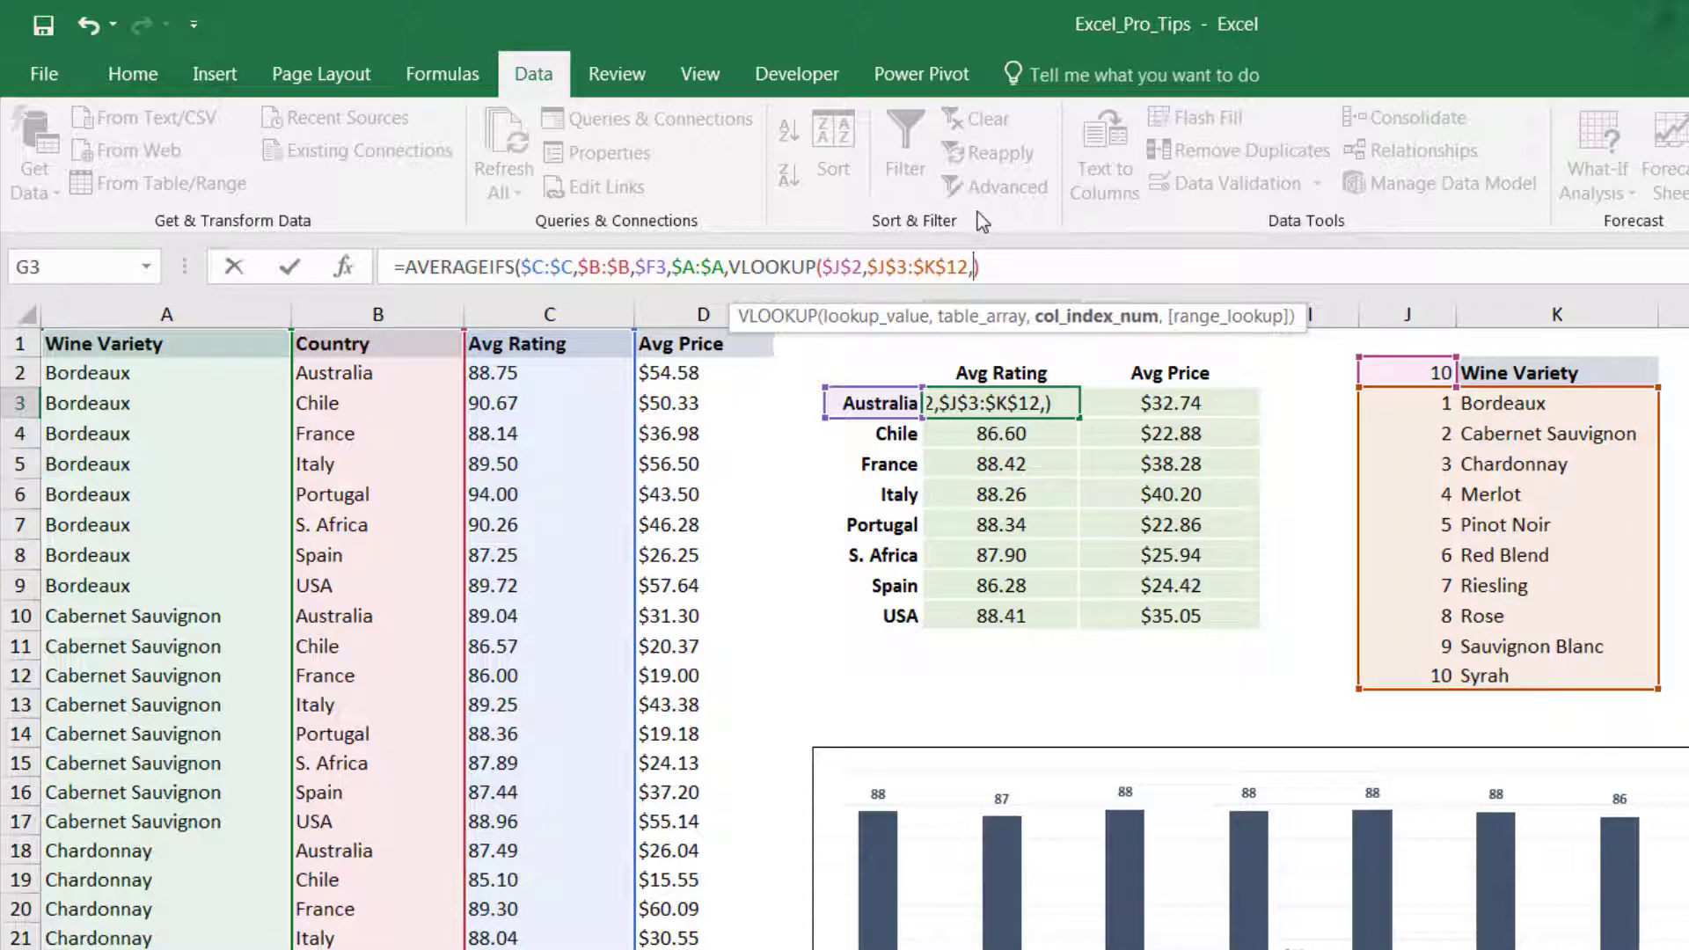
text(2)
text(,)
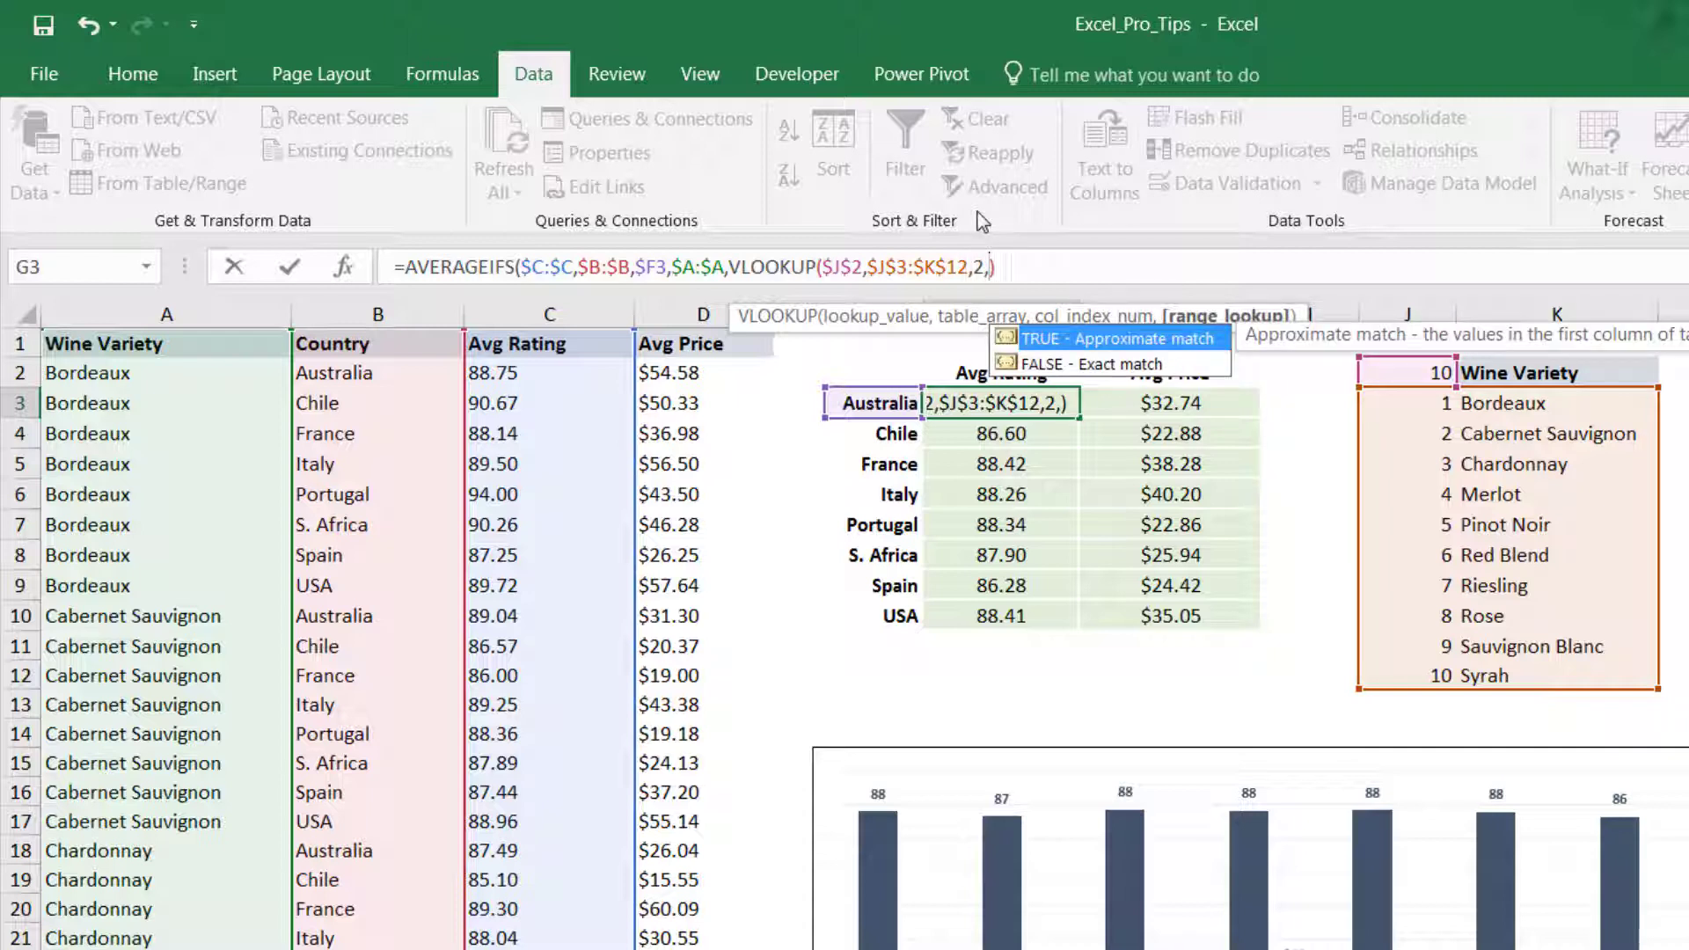
text(0)
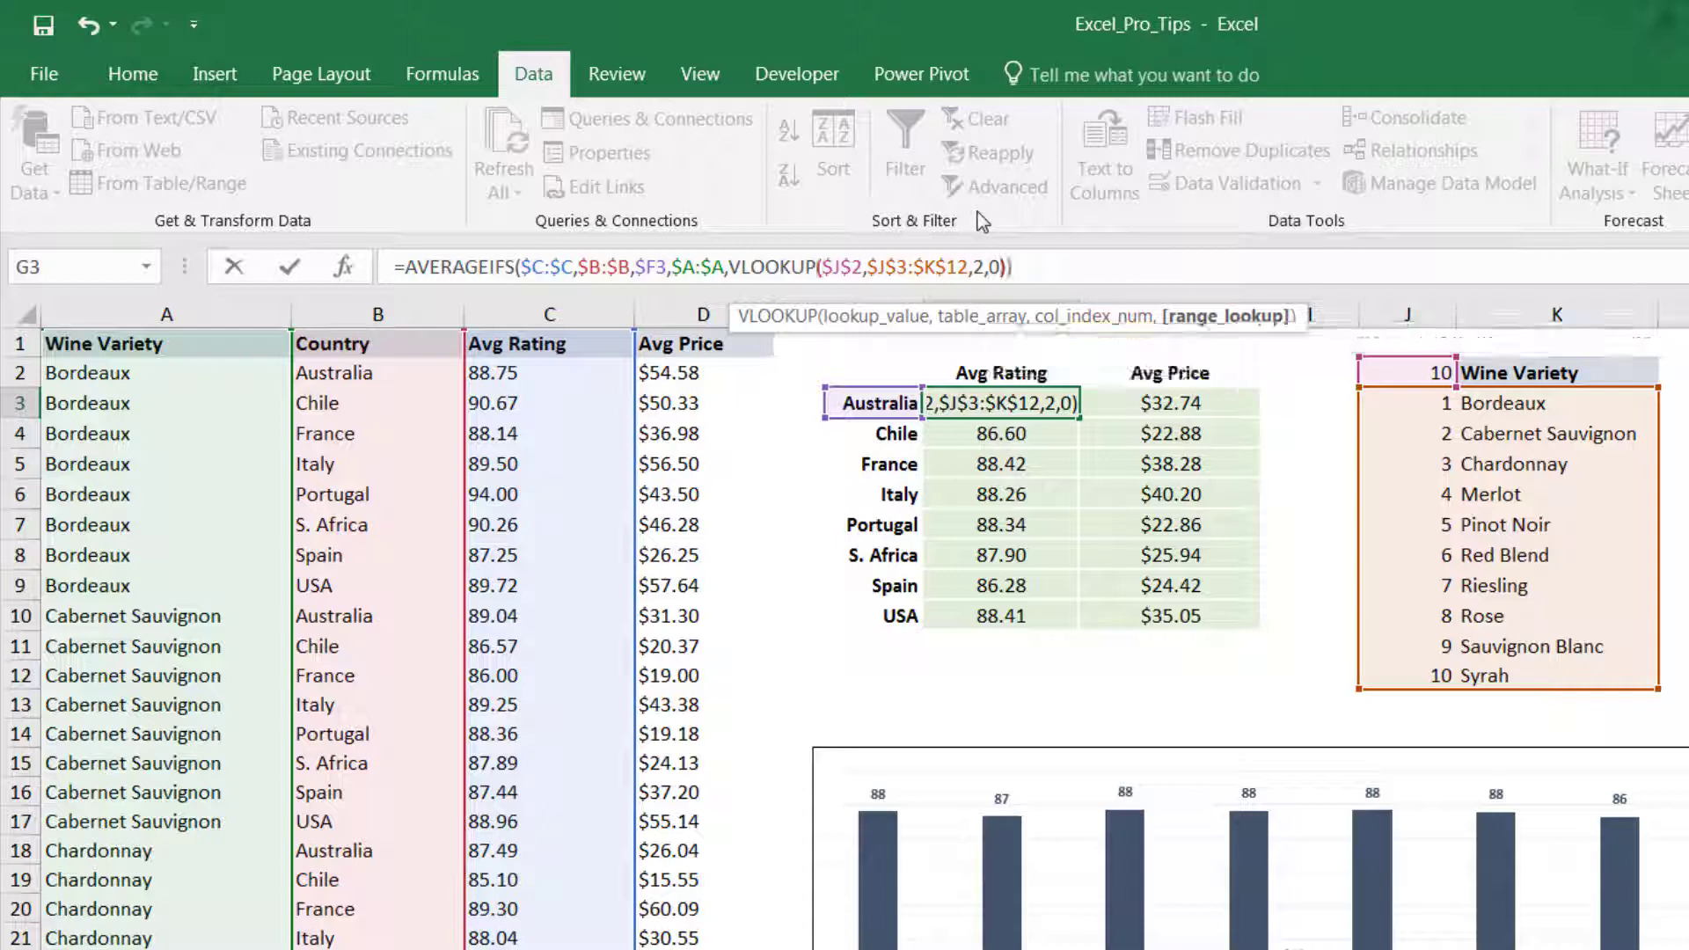
text())
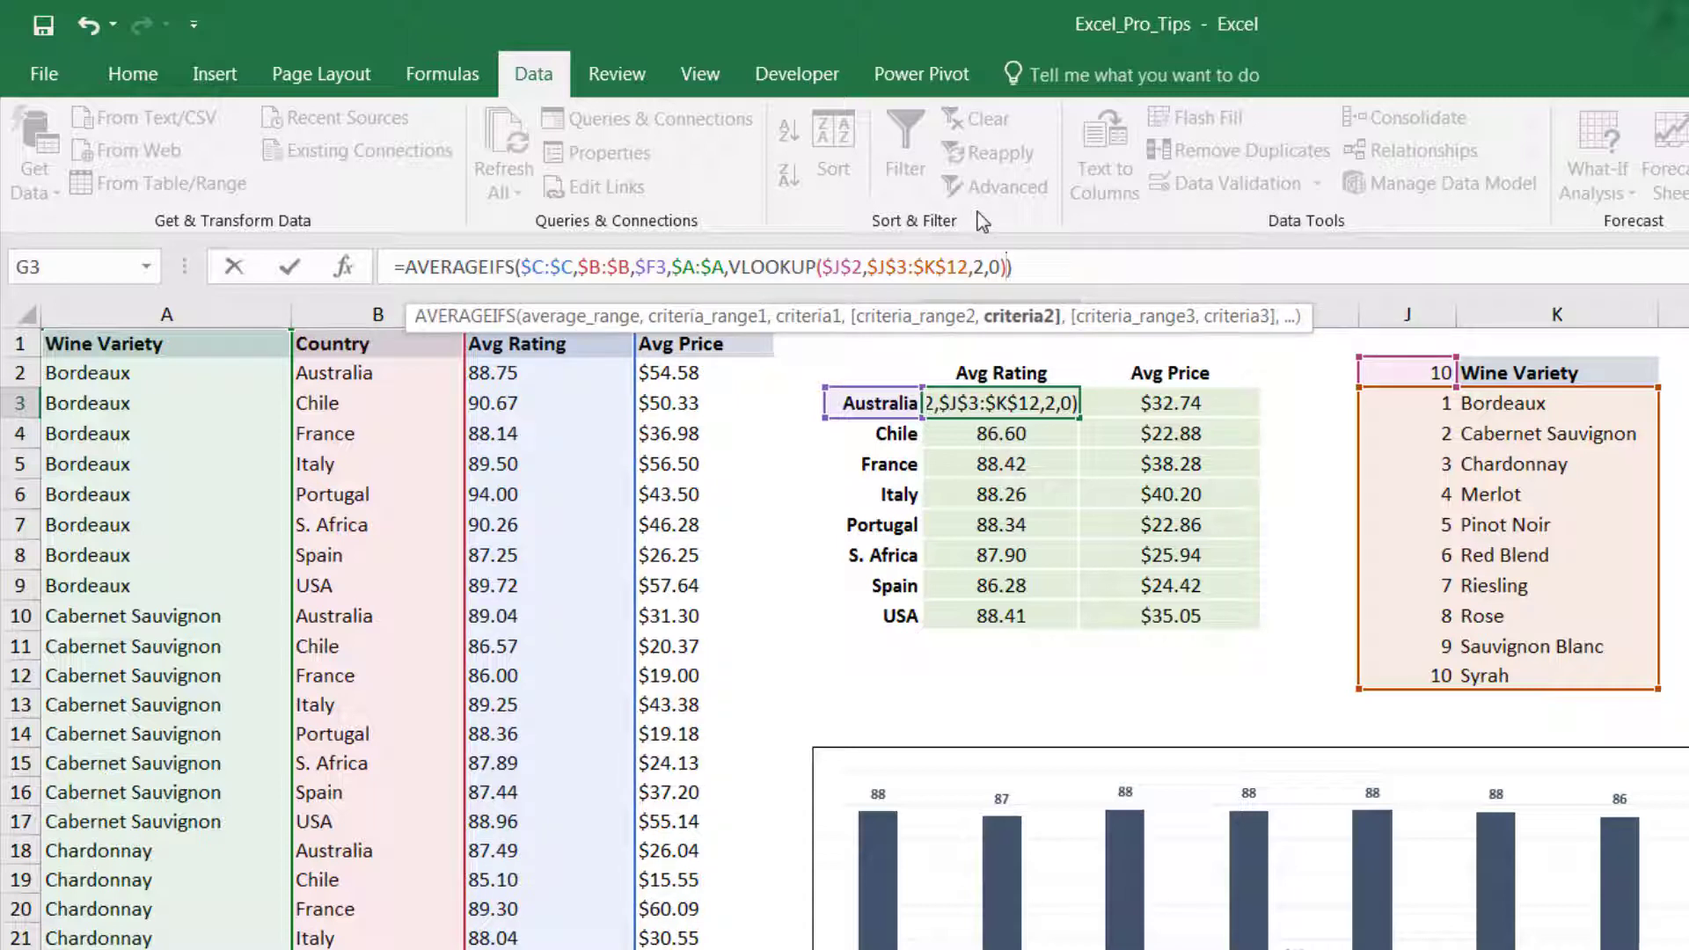
Commit Australia's formula and fill it down the Avg Rating column to USA
key(Return)
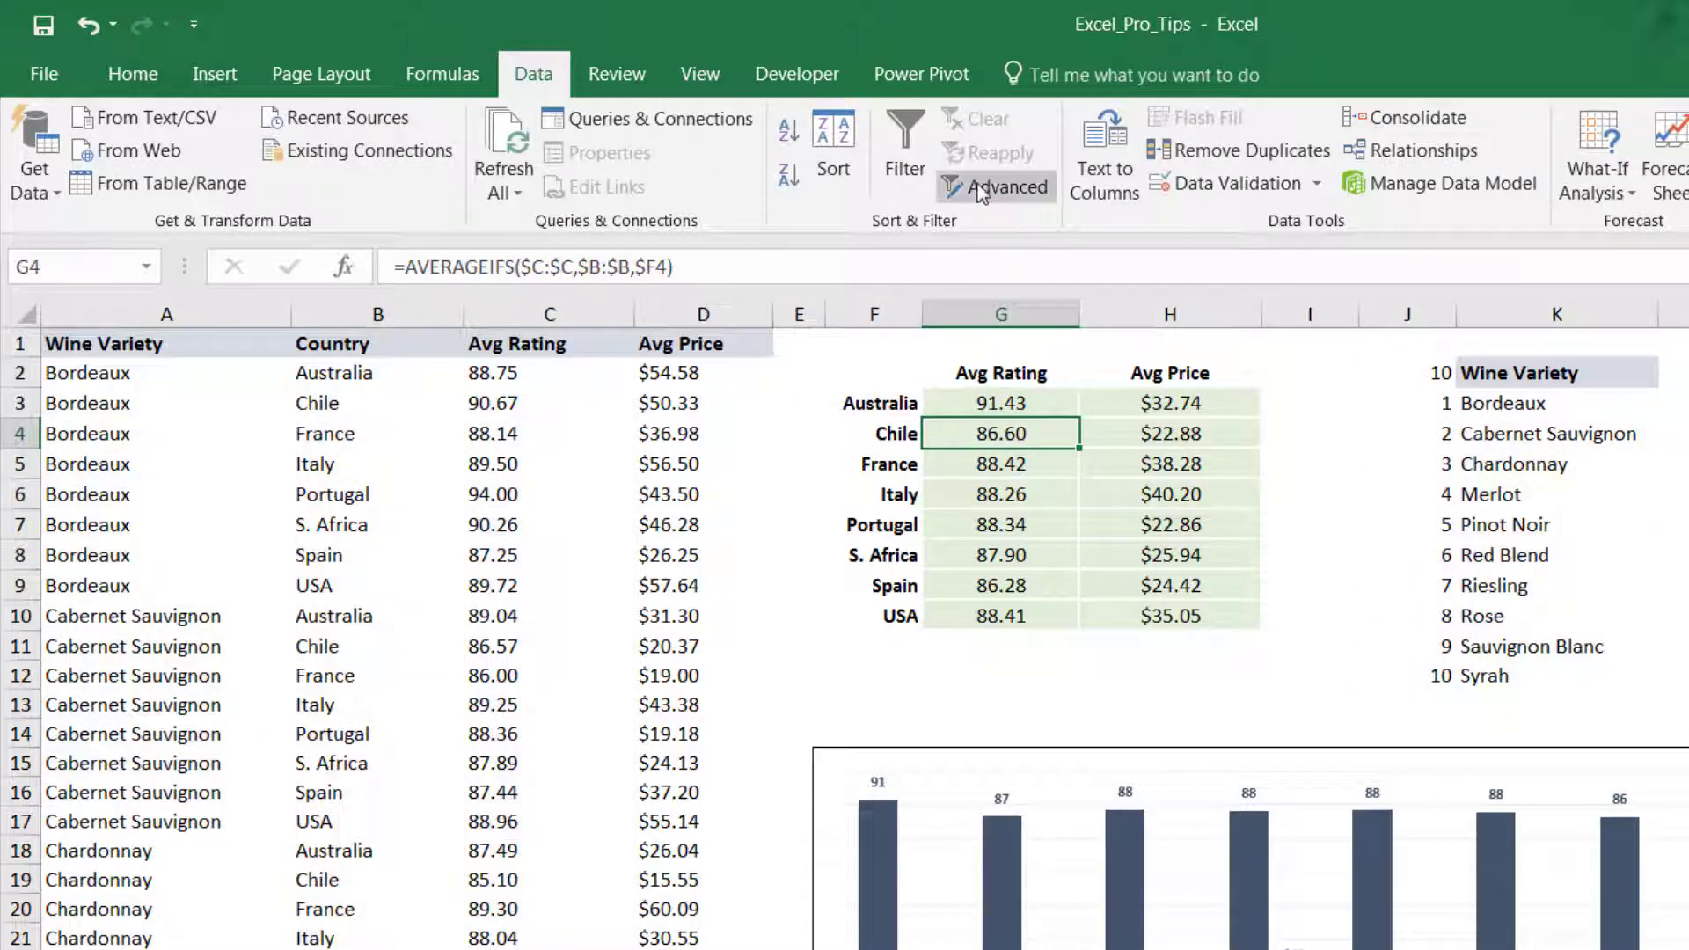
click(1021, 401)
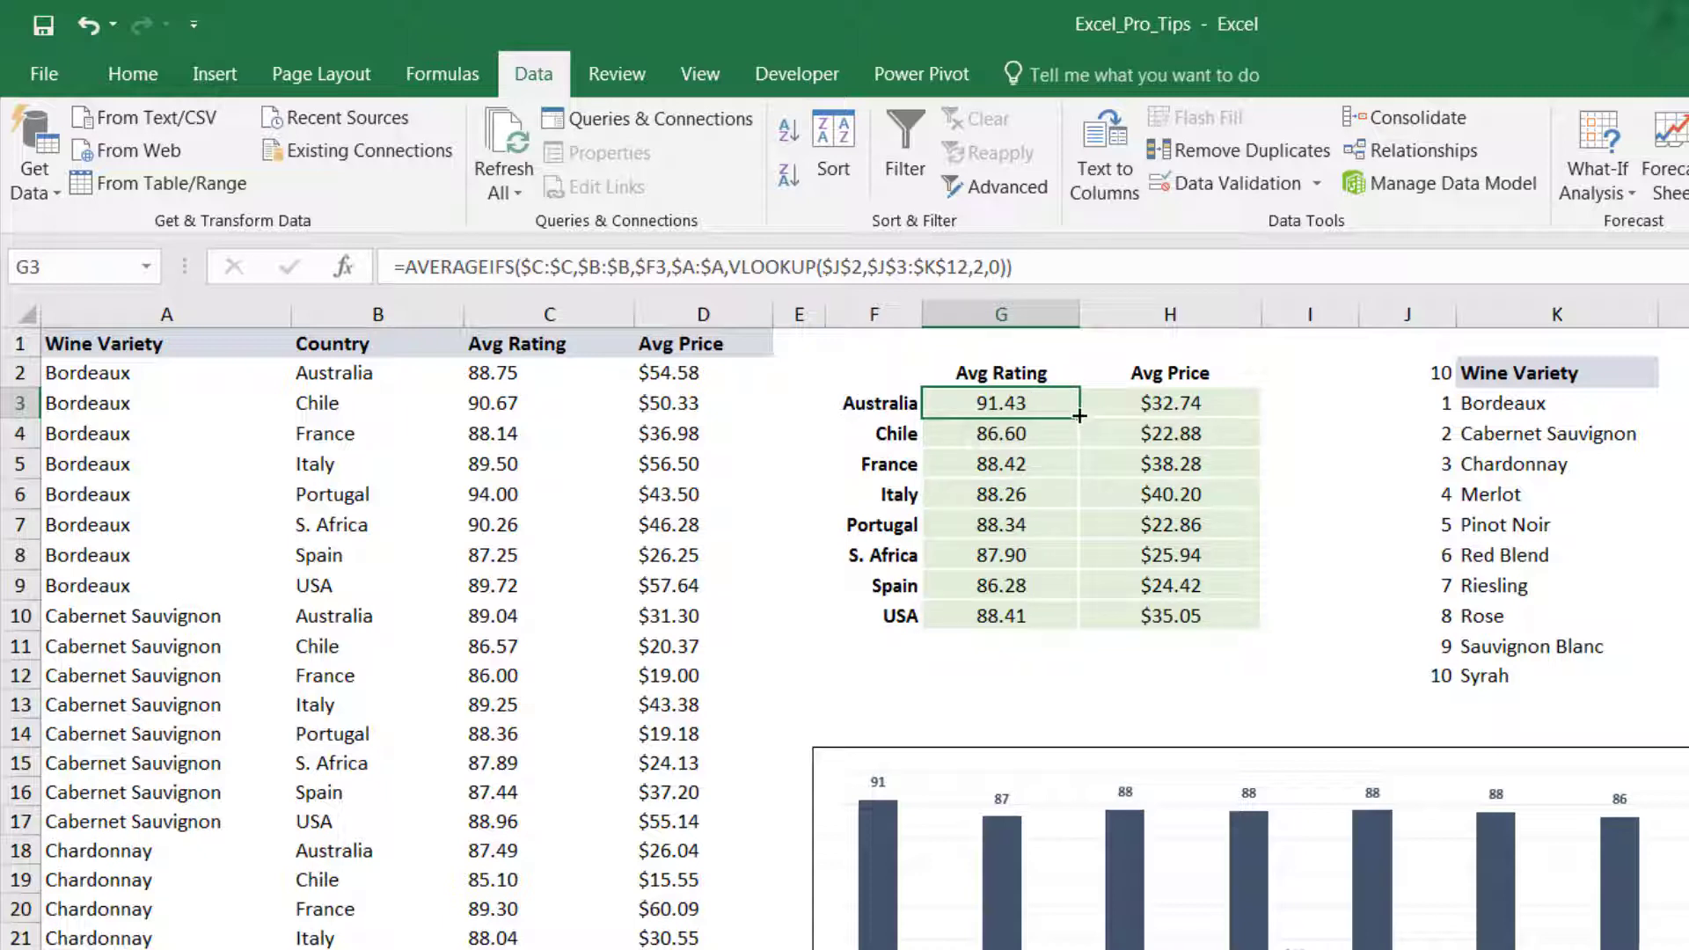
drag(1080, 416, 1075, 627)
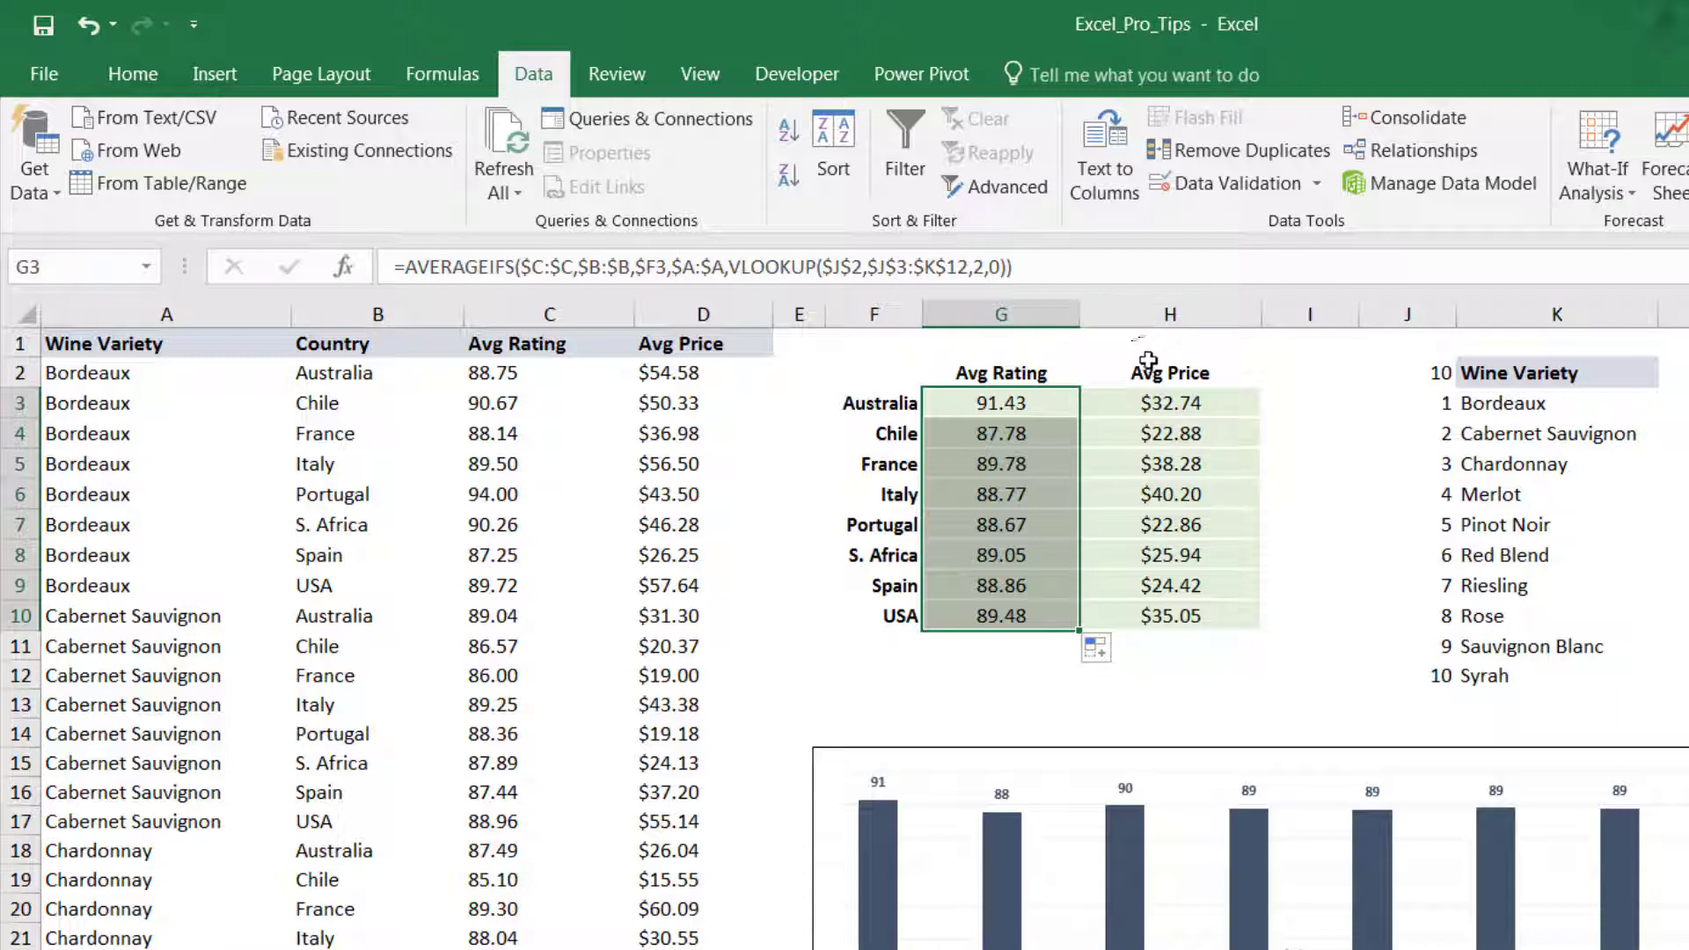
Copy Australia's rating formula into Avg Price and average $D:$D instead of $C:$C, giving 65.43
click(997, 403)
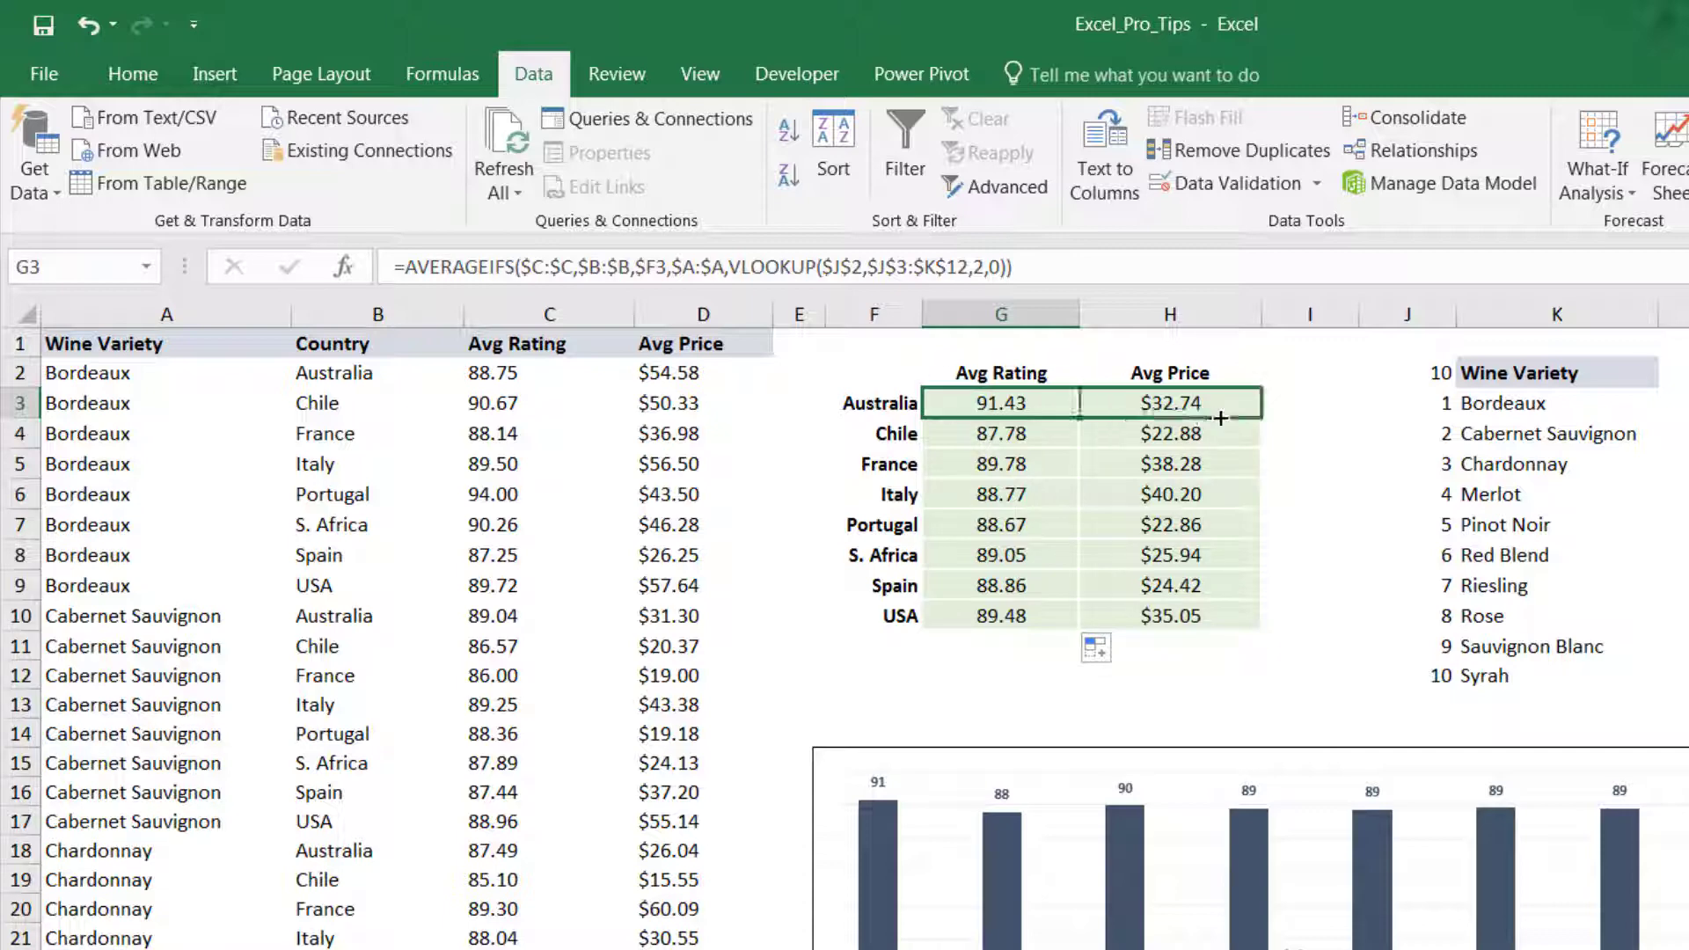
drag(1121, 418, 1171, 399)
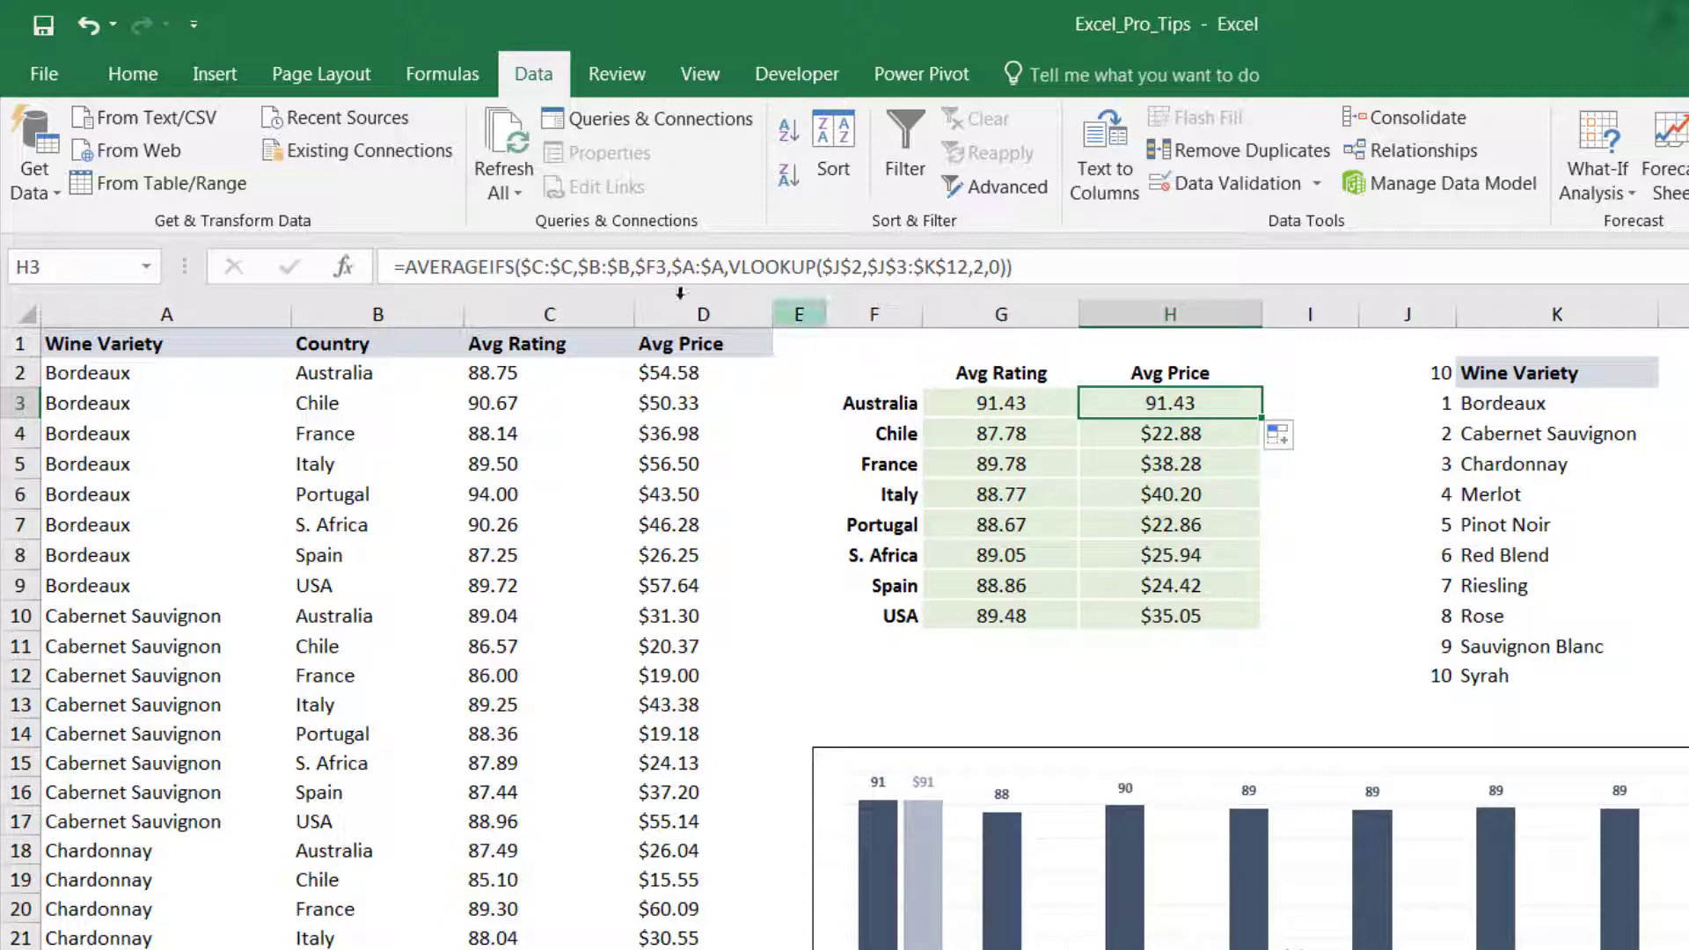
click(543, 266)
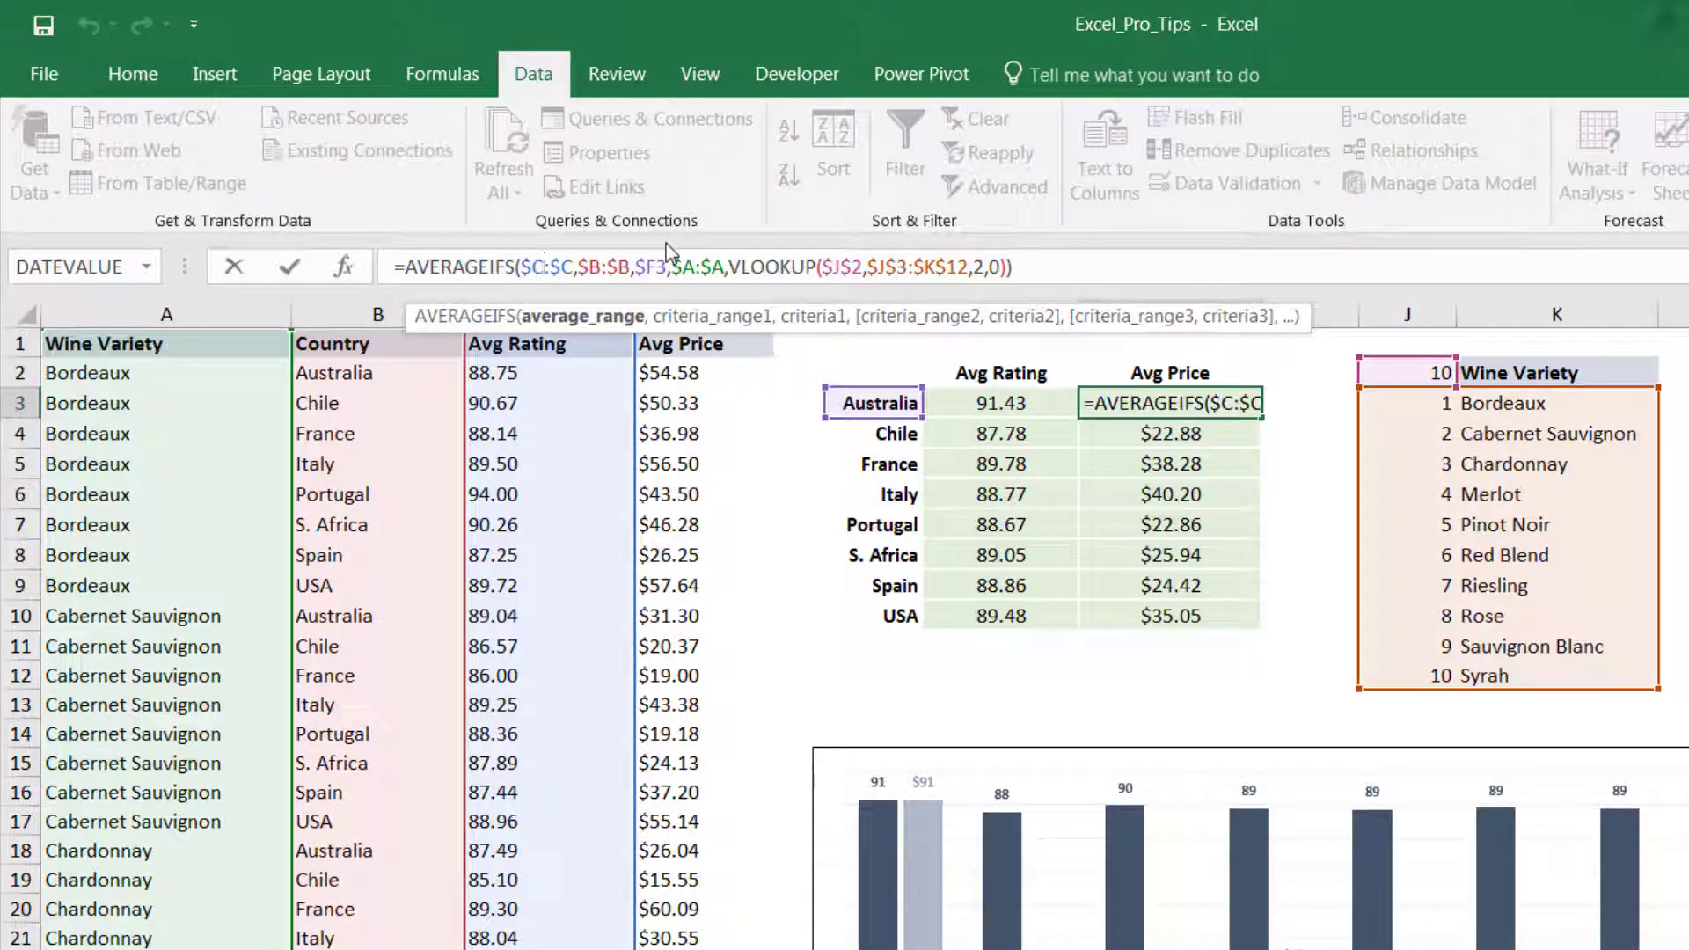
key(BackSpace)
text(D)
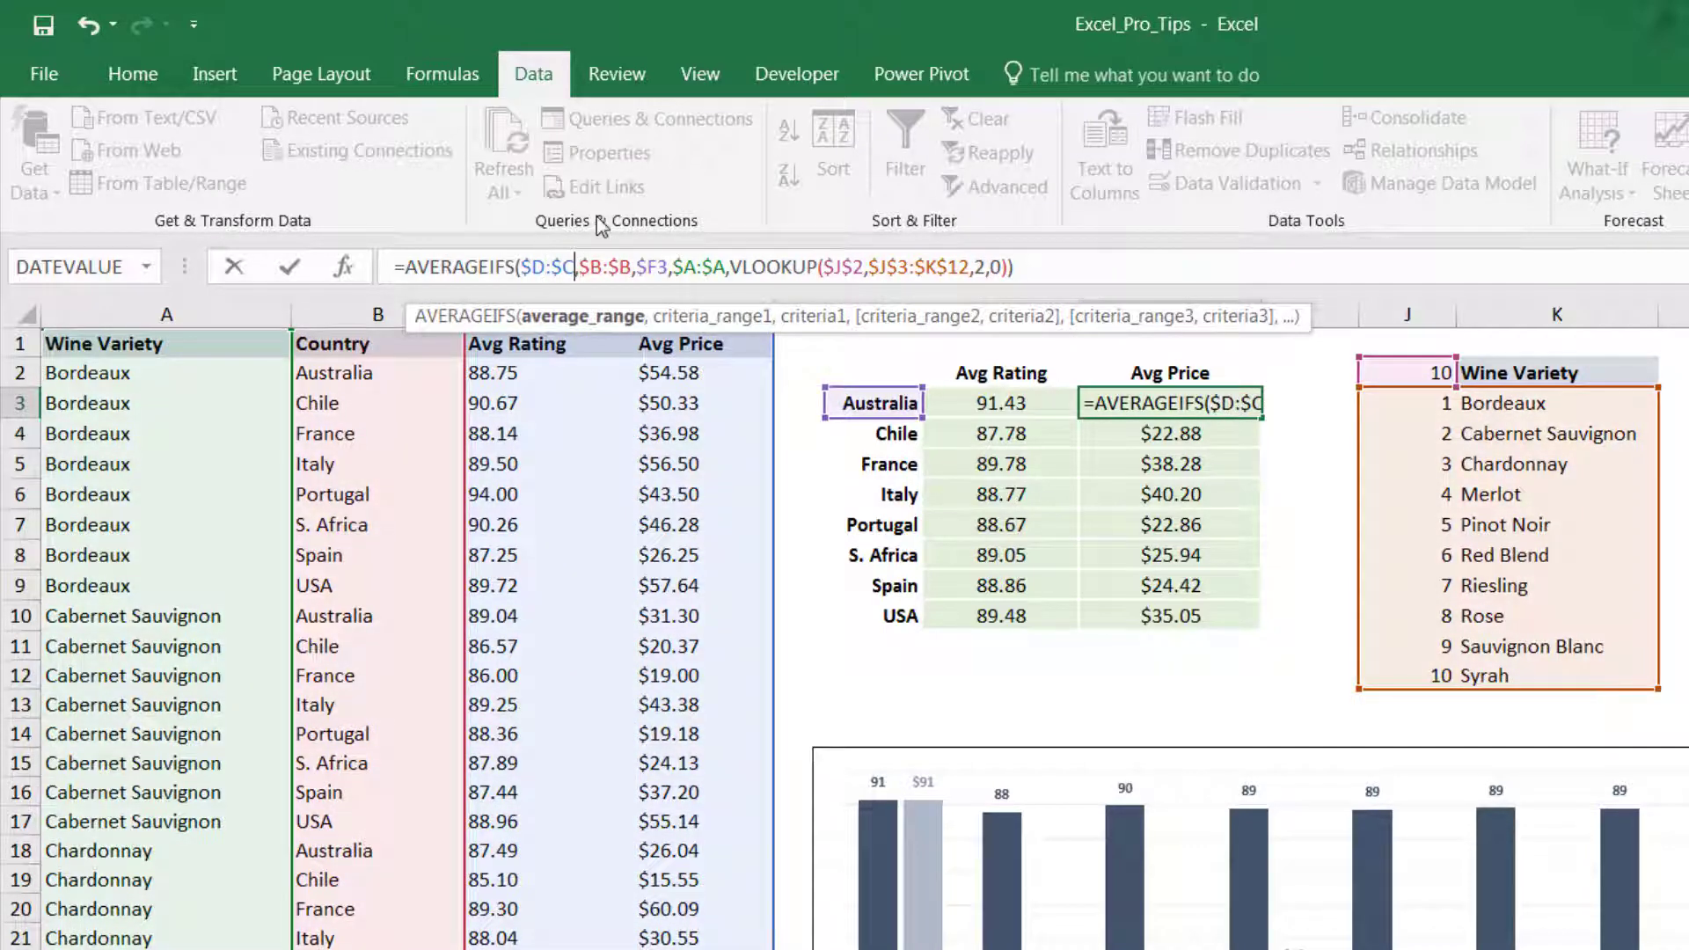
key(BackSpace)
text(D)
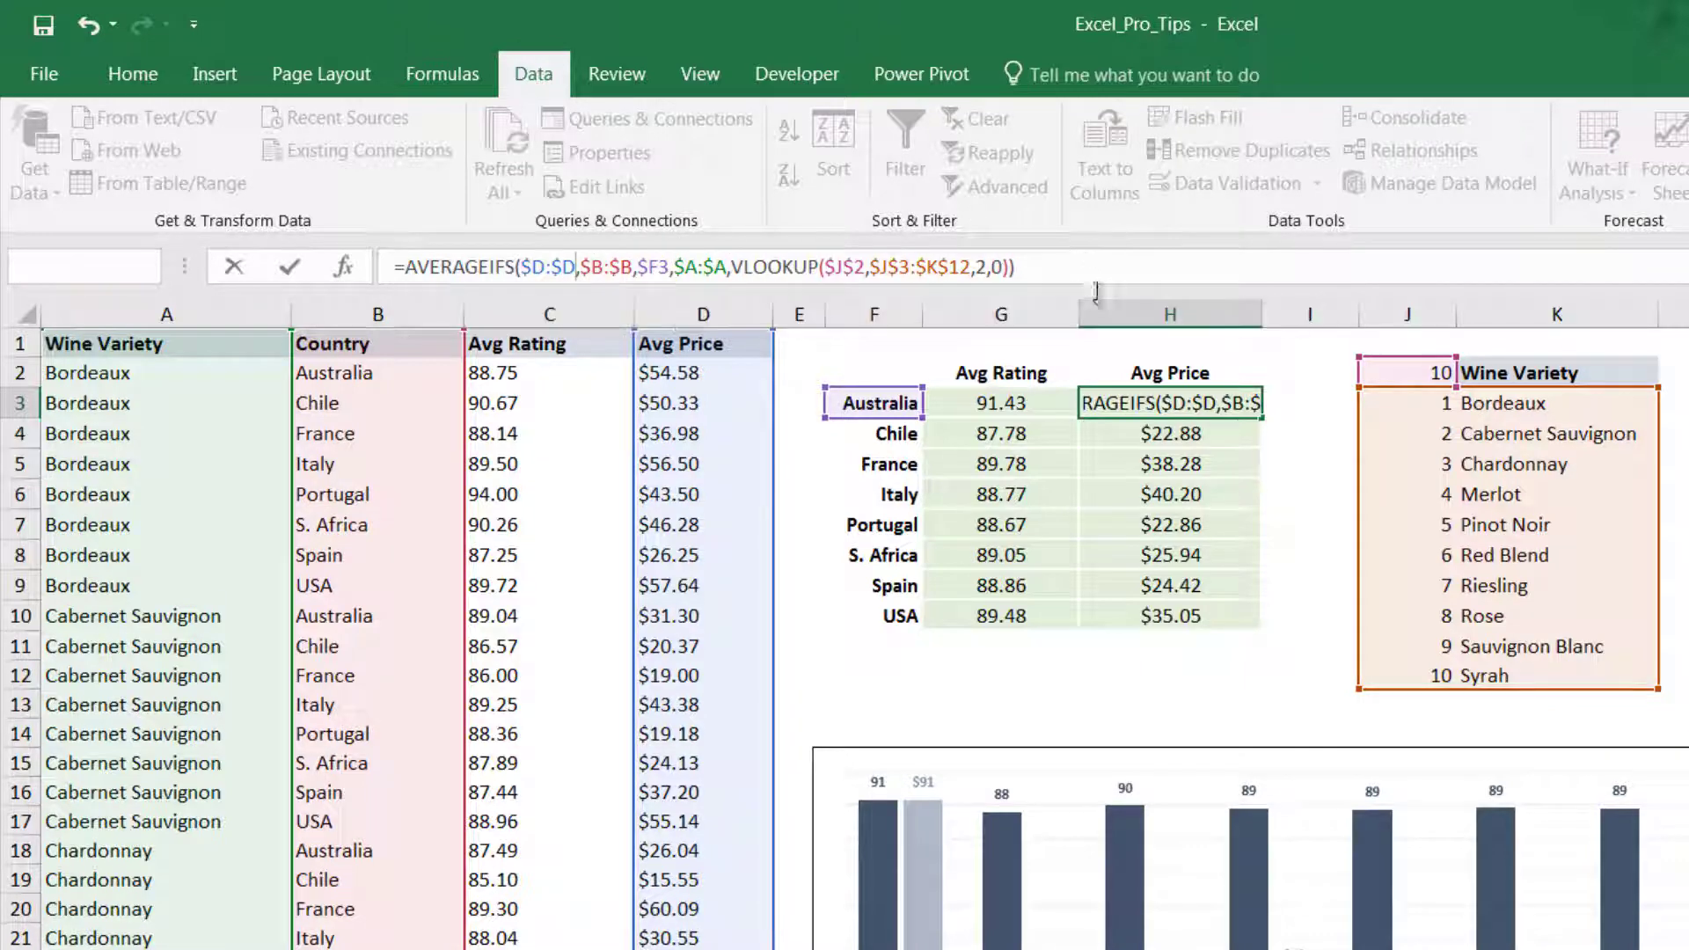
key(Return)
Format Australia's Avg Price as Currency and fill the formula down through USA (e.g. Chile $27.72)
right_click(892, 311)
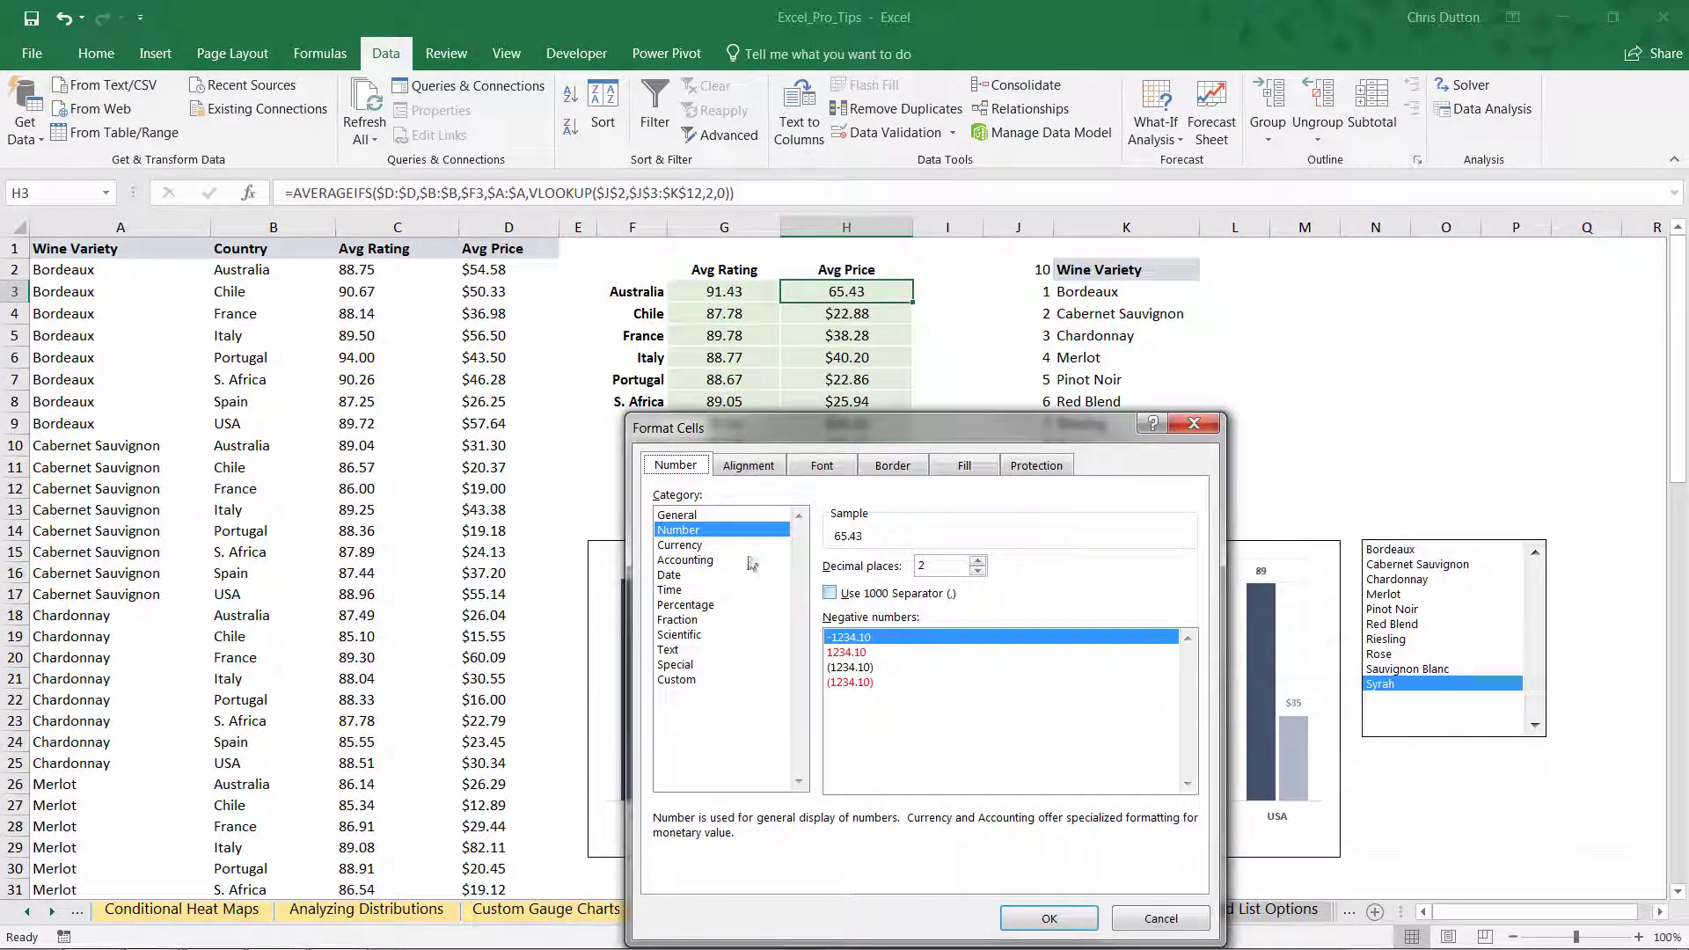
click(679, 545)
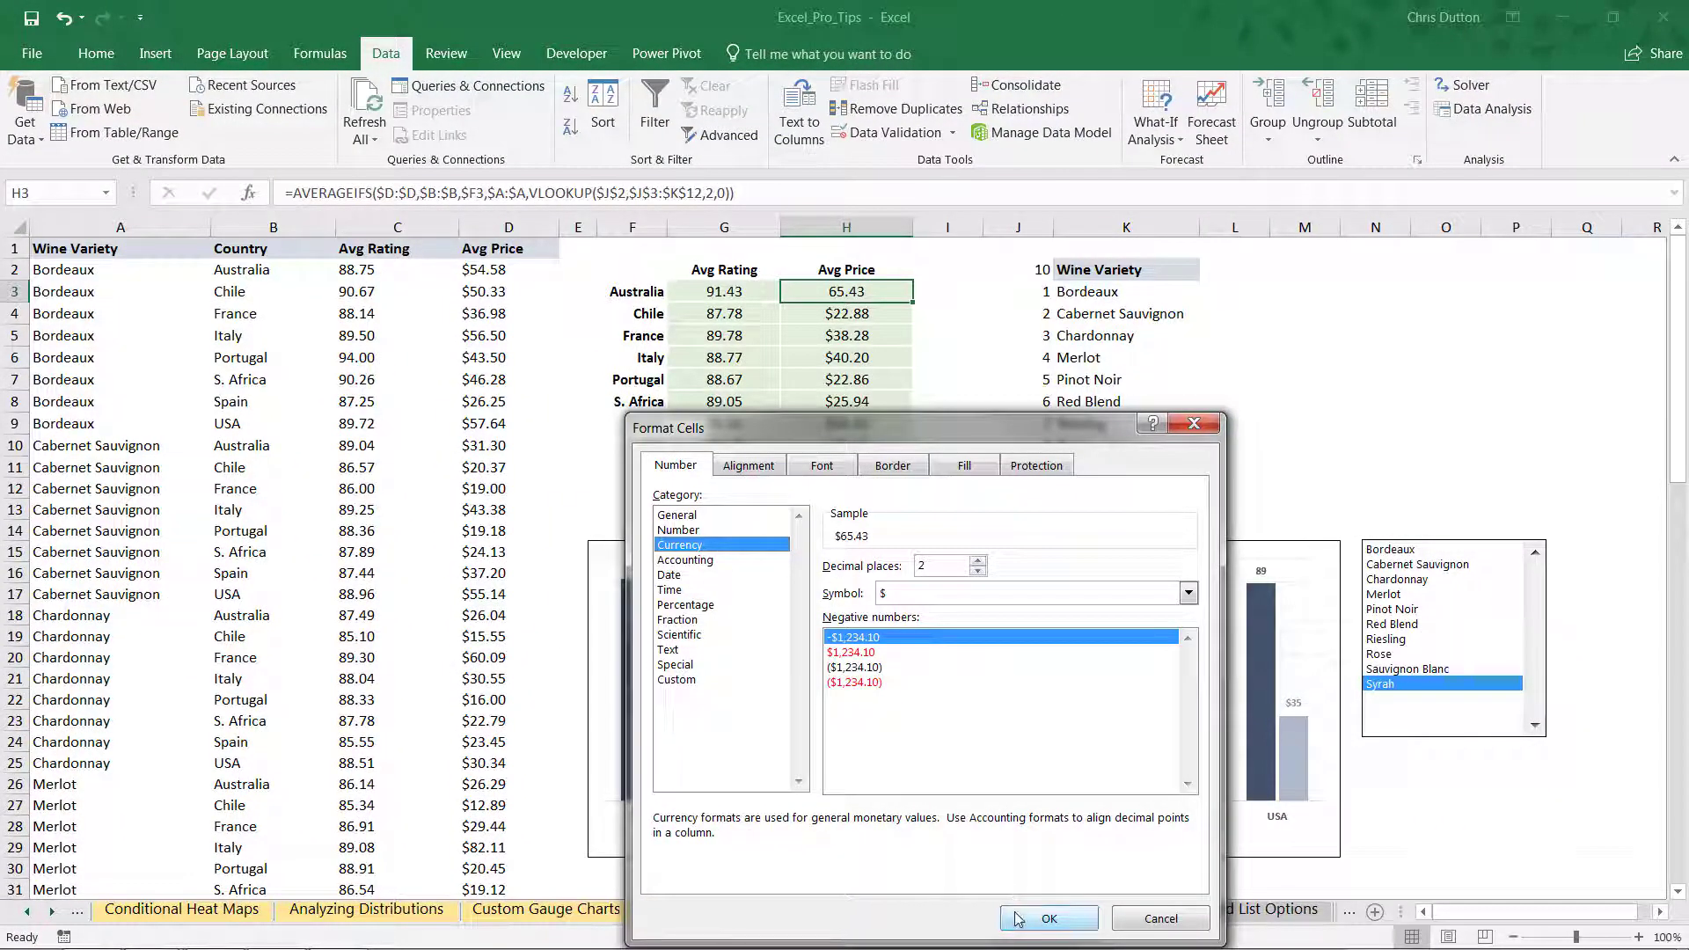
click(1045, 918)
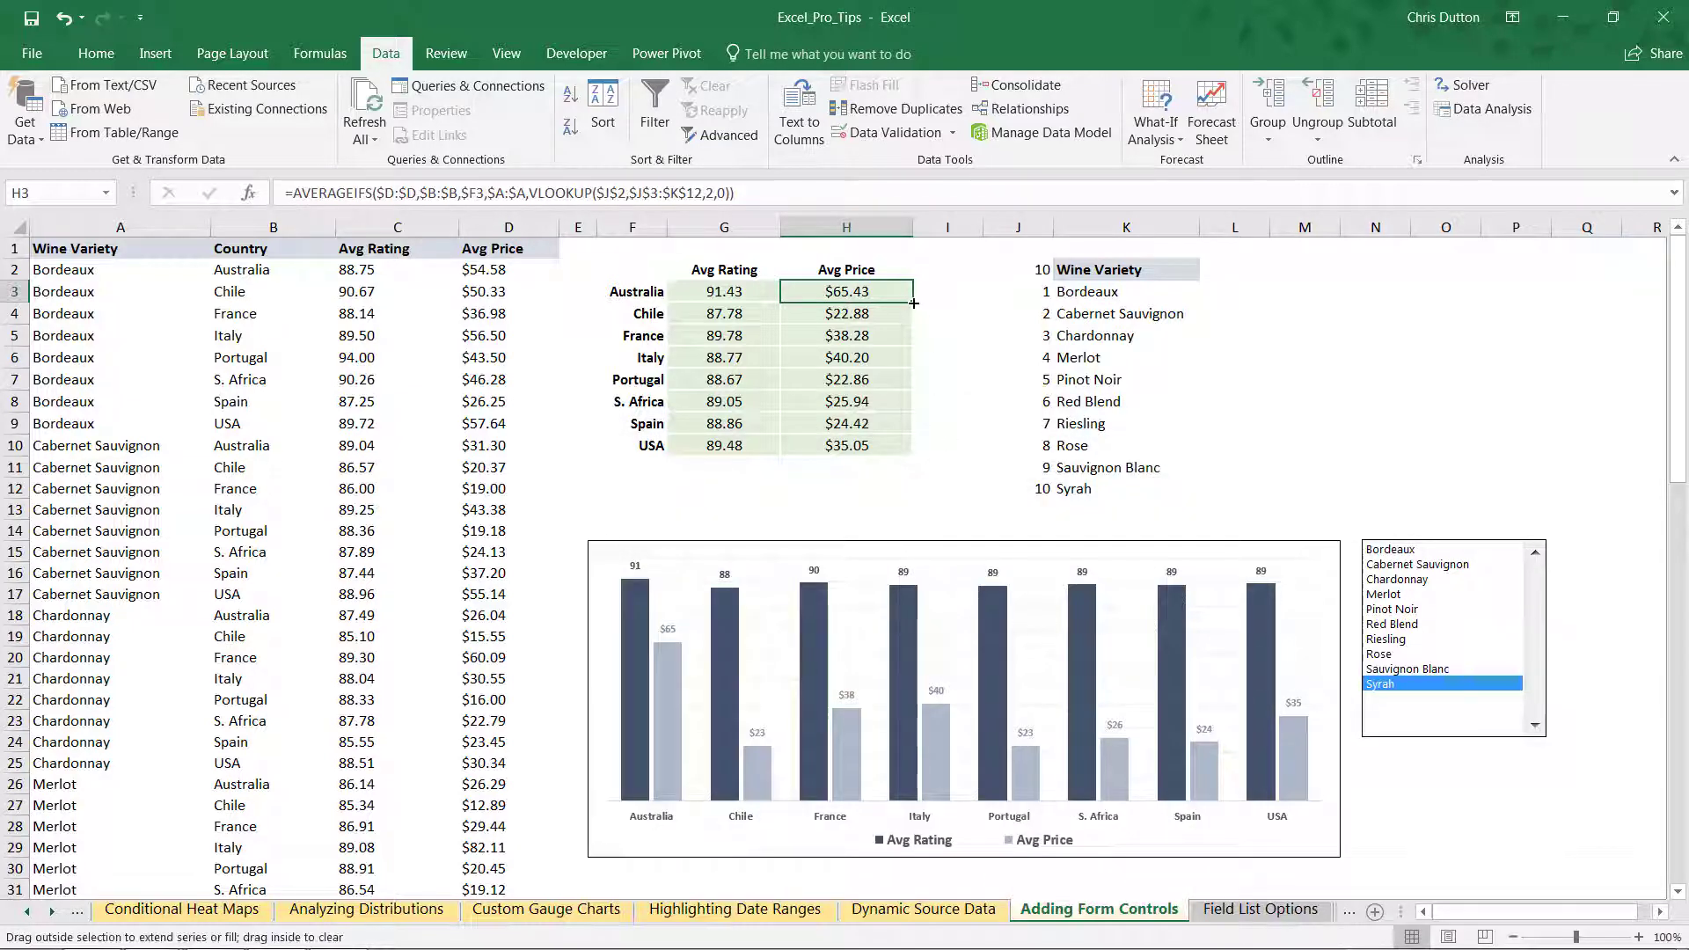
drag(913, 304, 909, 456)
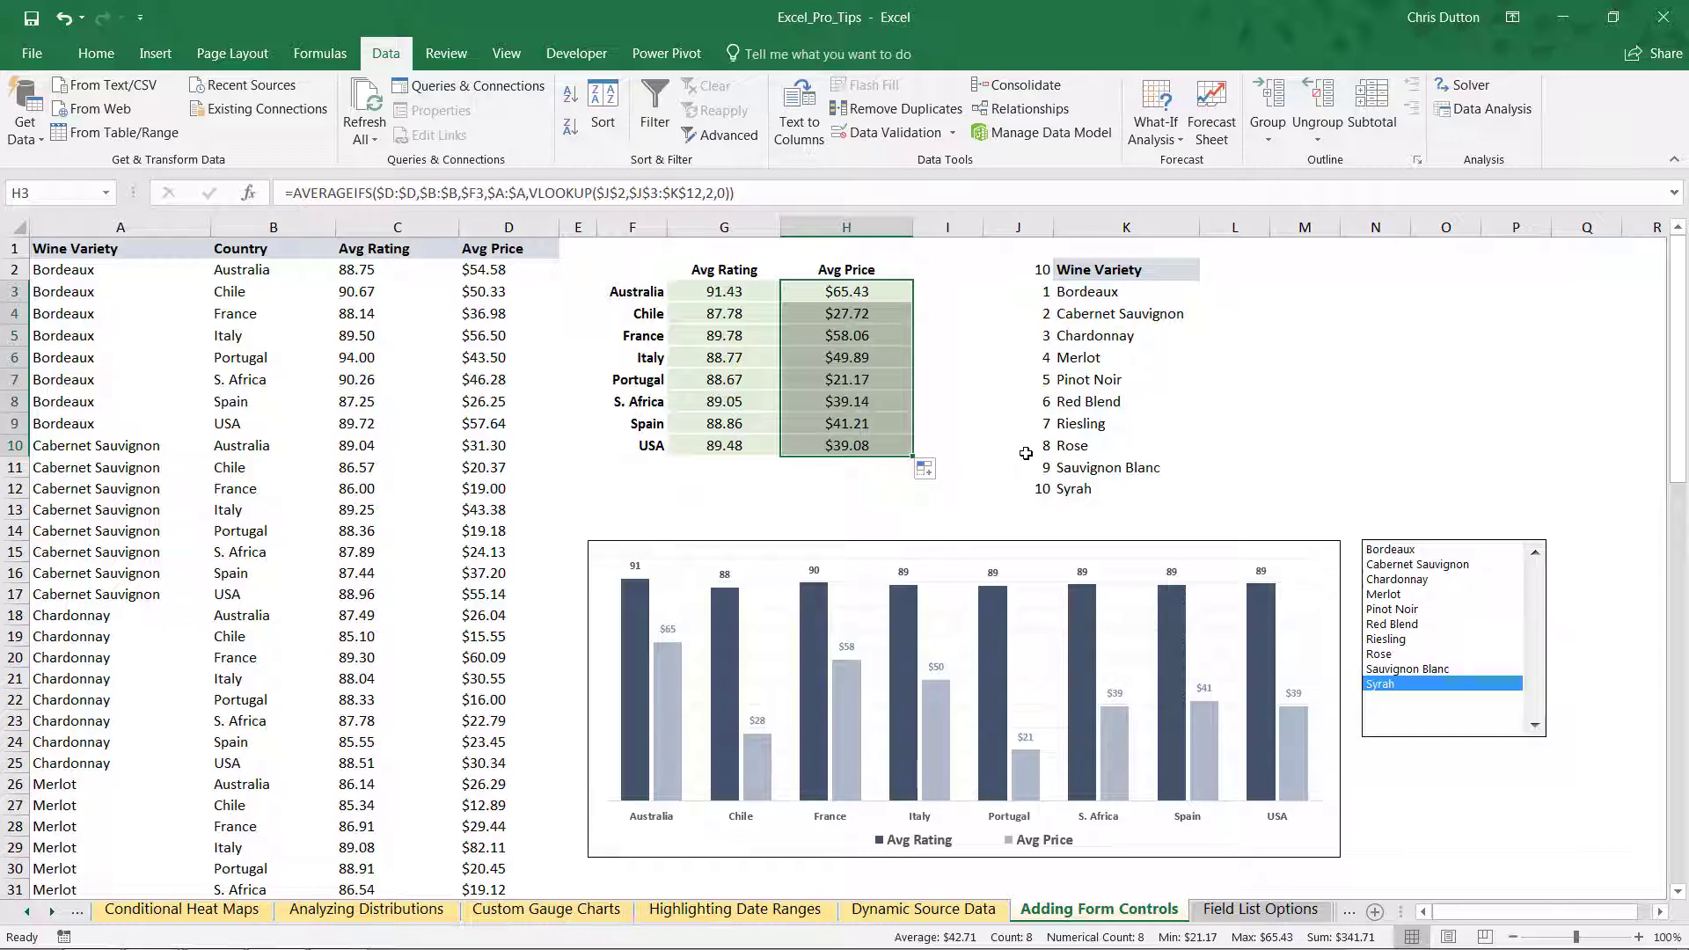
click(1286, 469)
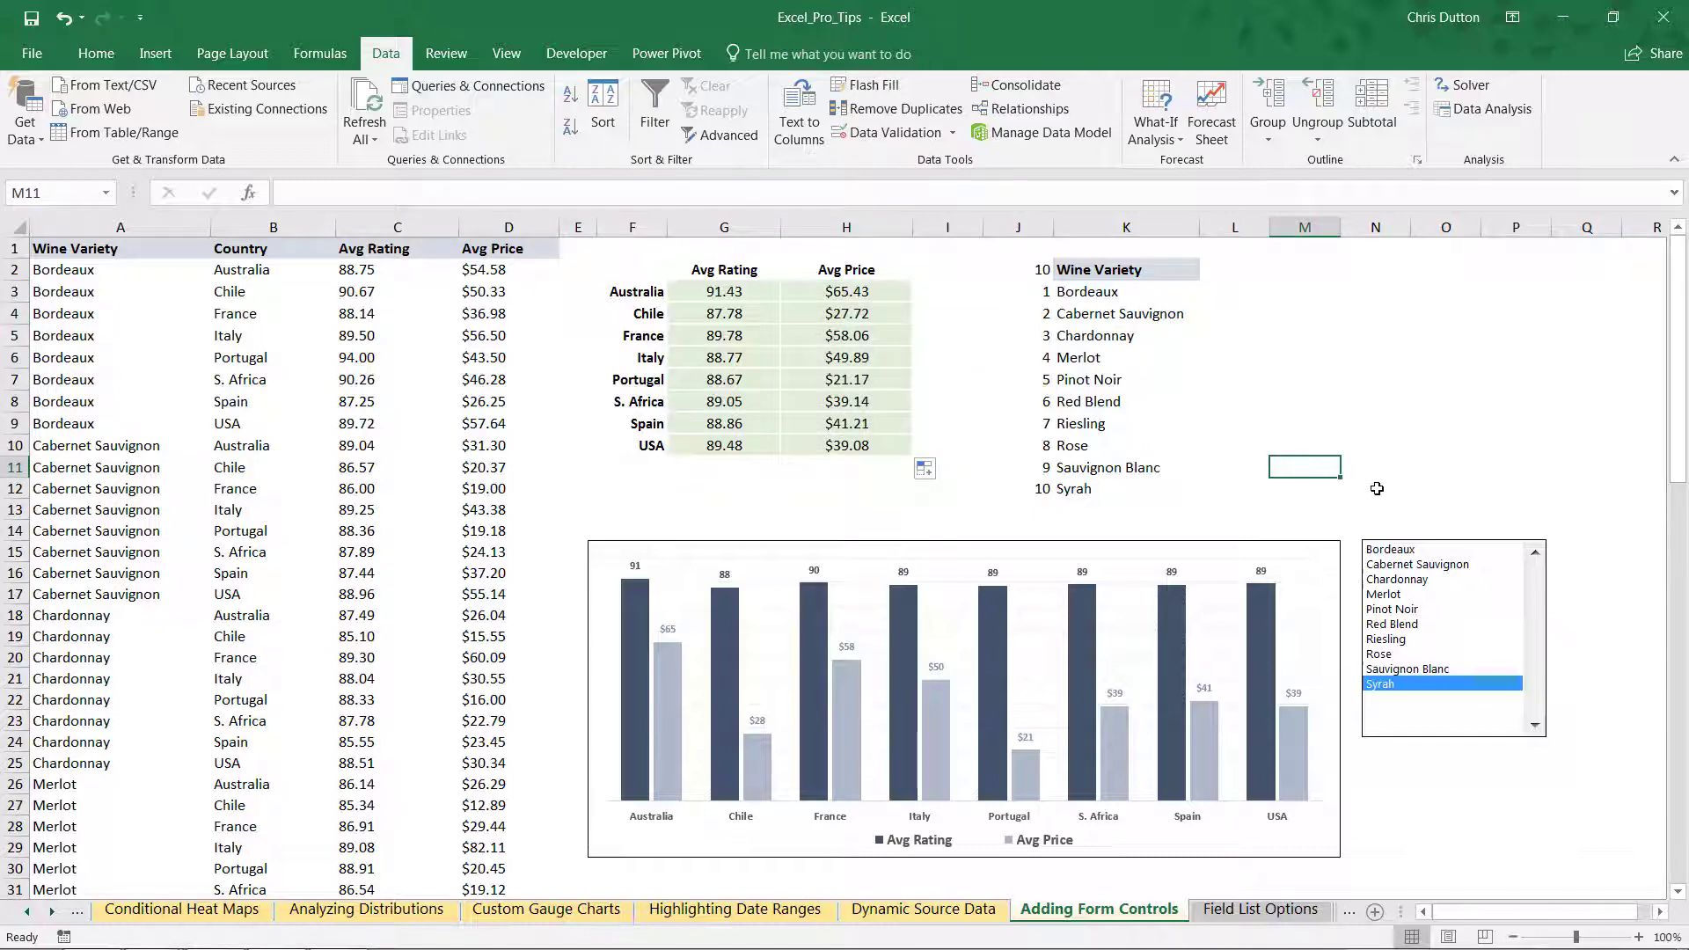
Pick Bordeaux, Cabernet Sauvignon, Chardonnay, Merlot, Red Blend, then Rose in the variety list box
click(1400, 550)
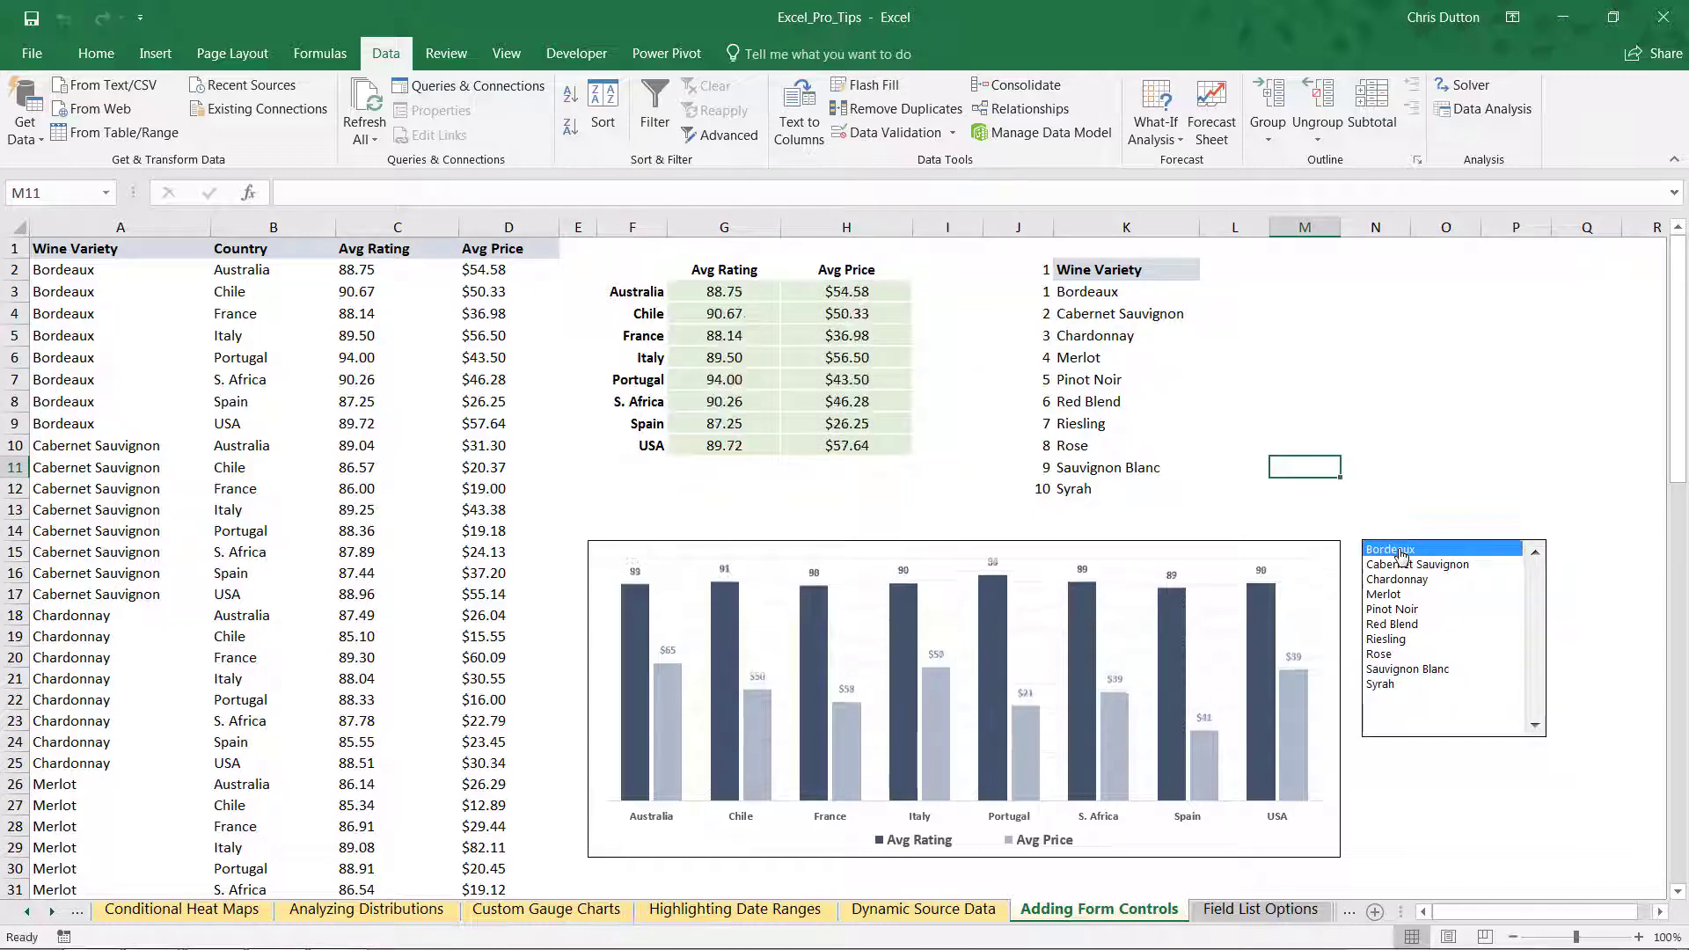
click(1425, 565)
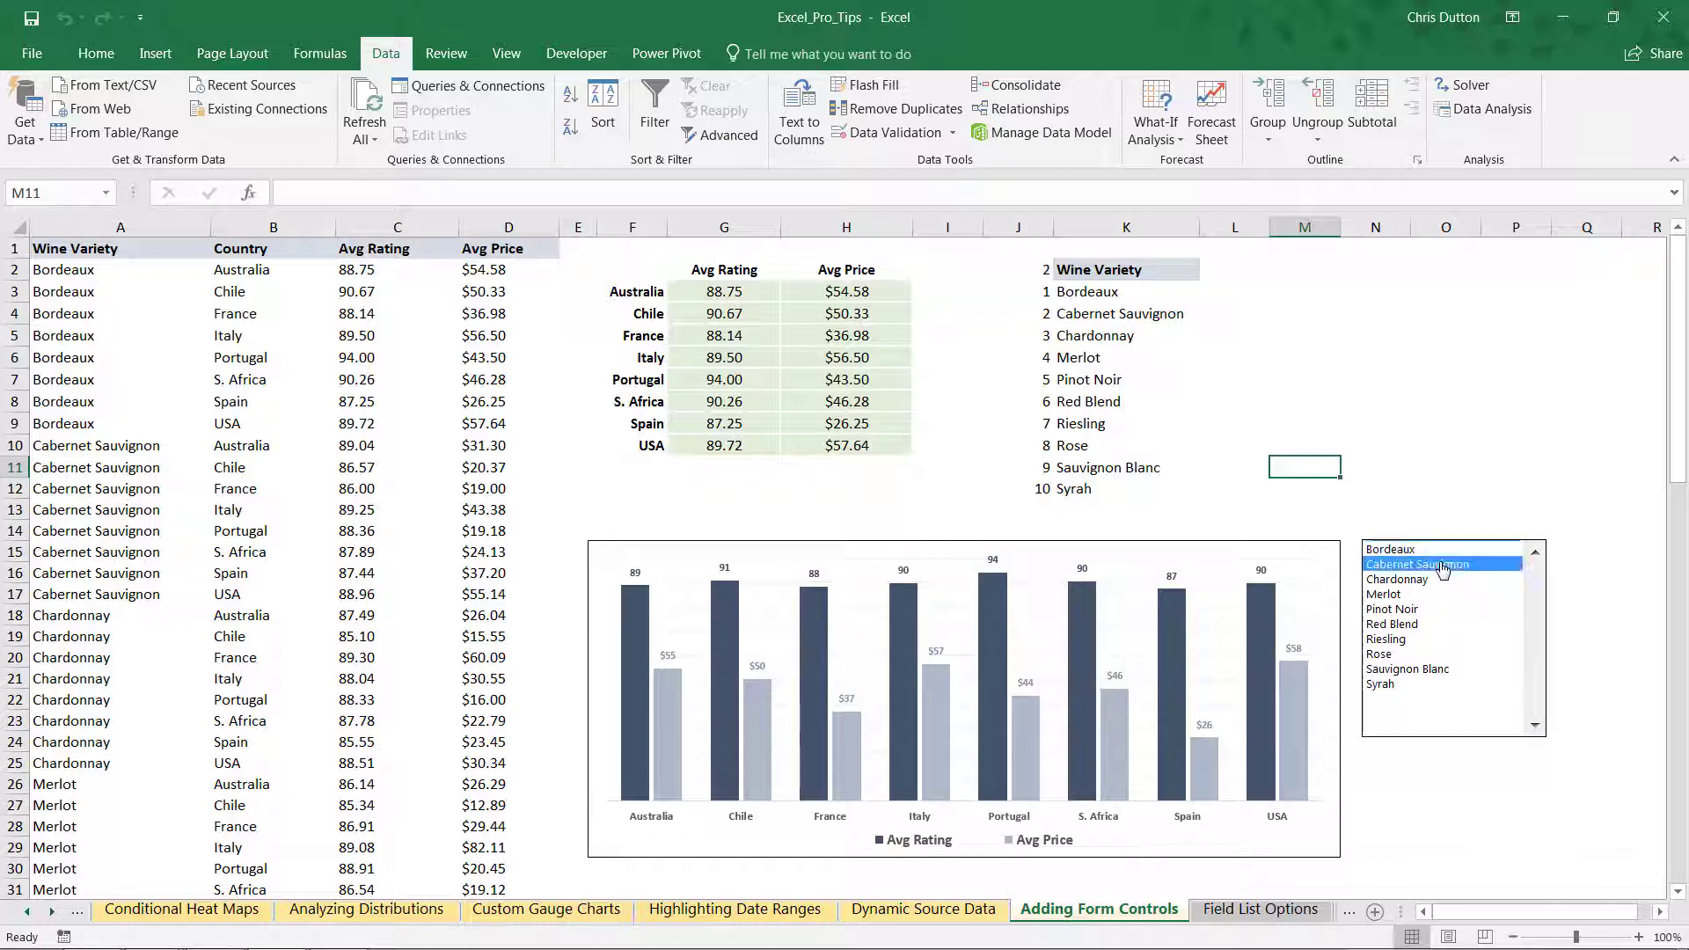
click(1403, 581)
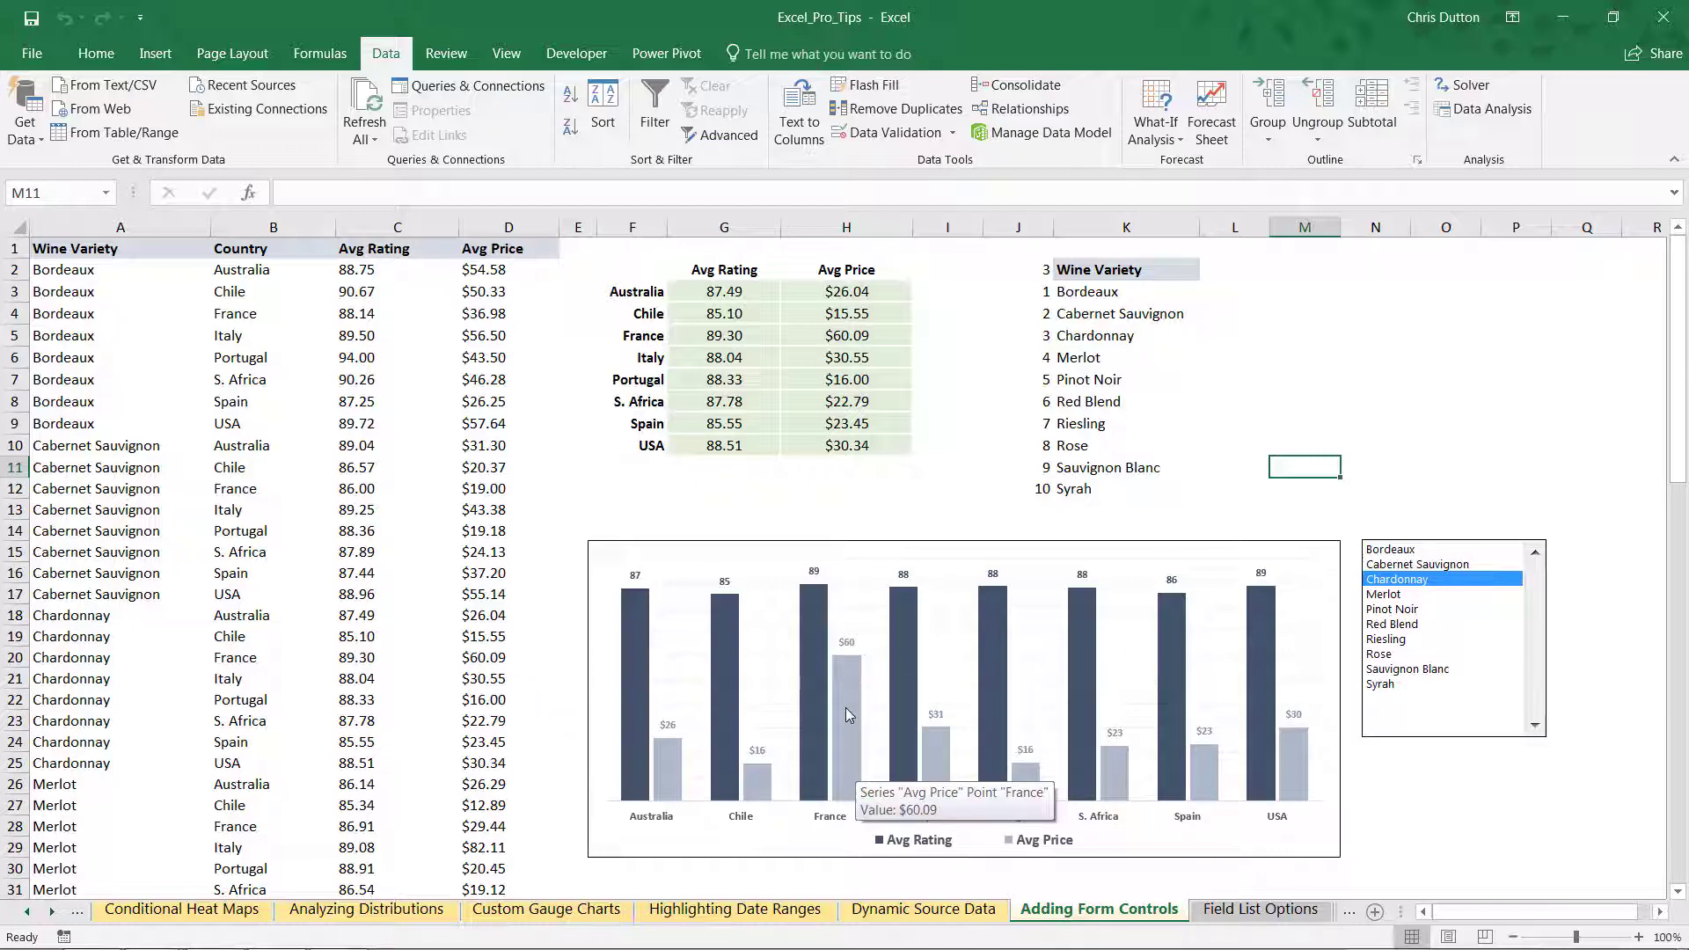
click(1386, 595)
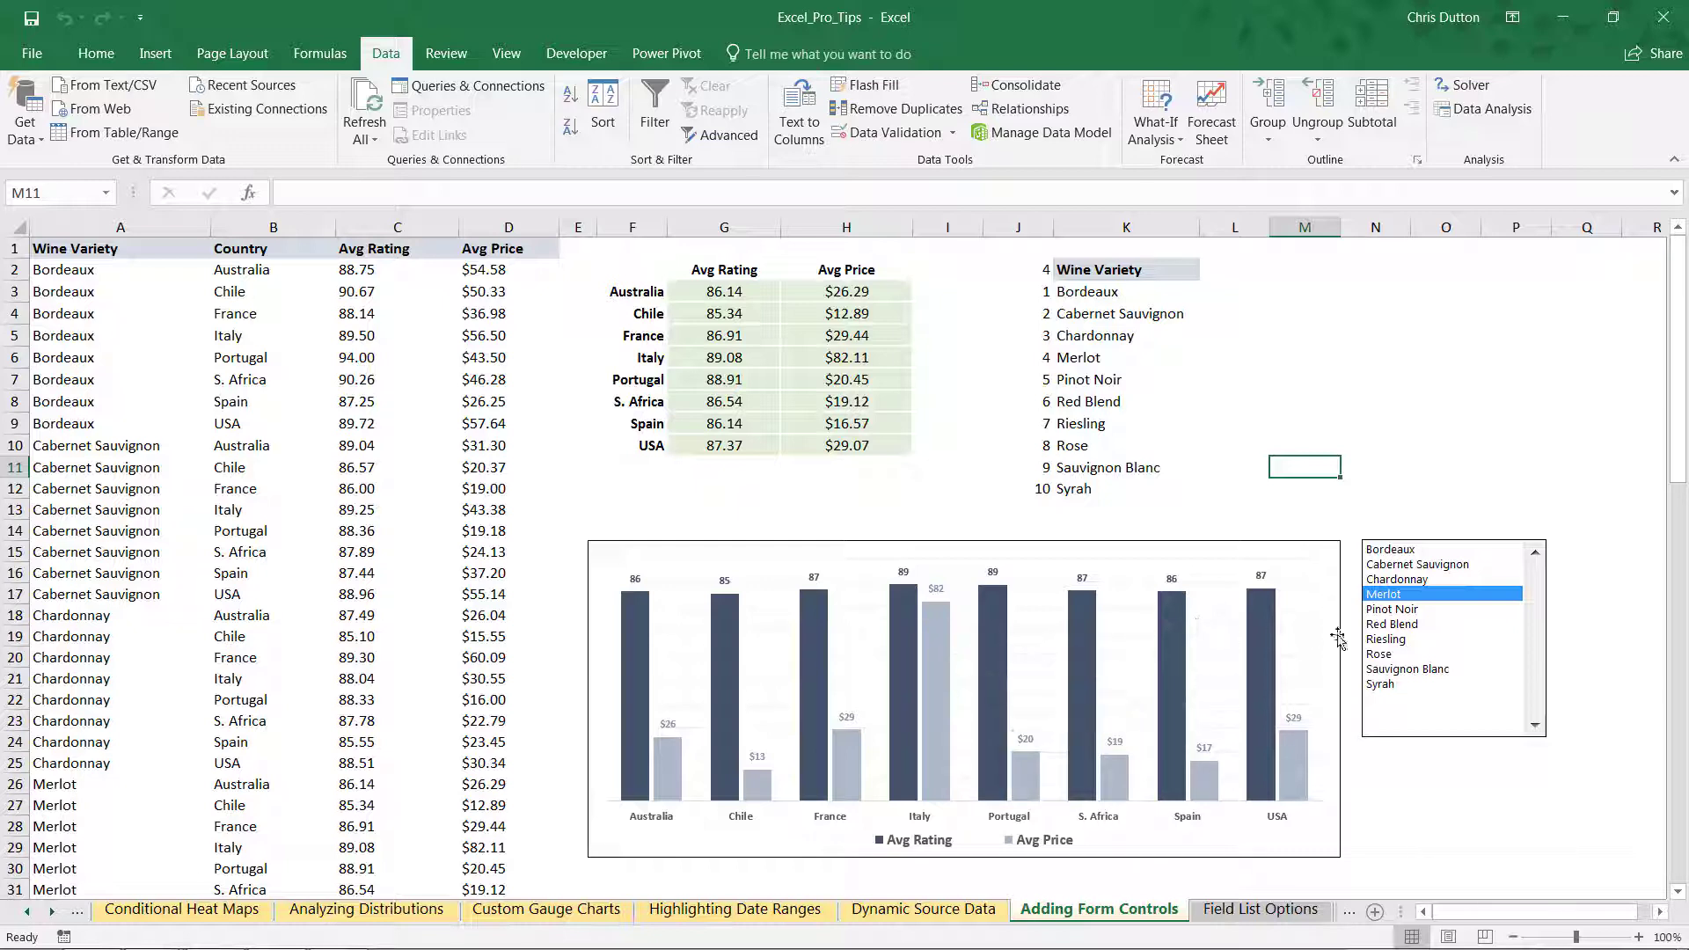
click(1381, 624)
click(1381, 653)
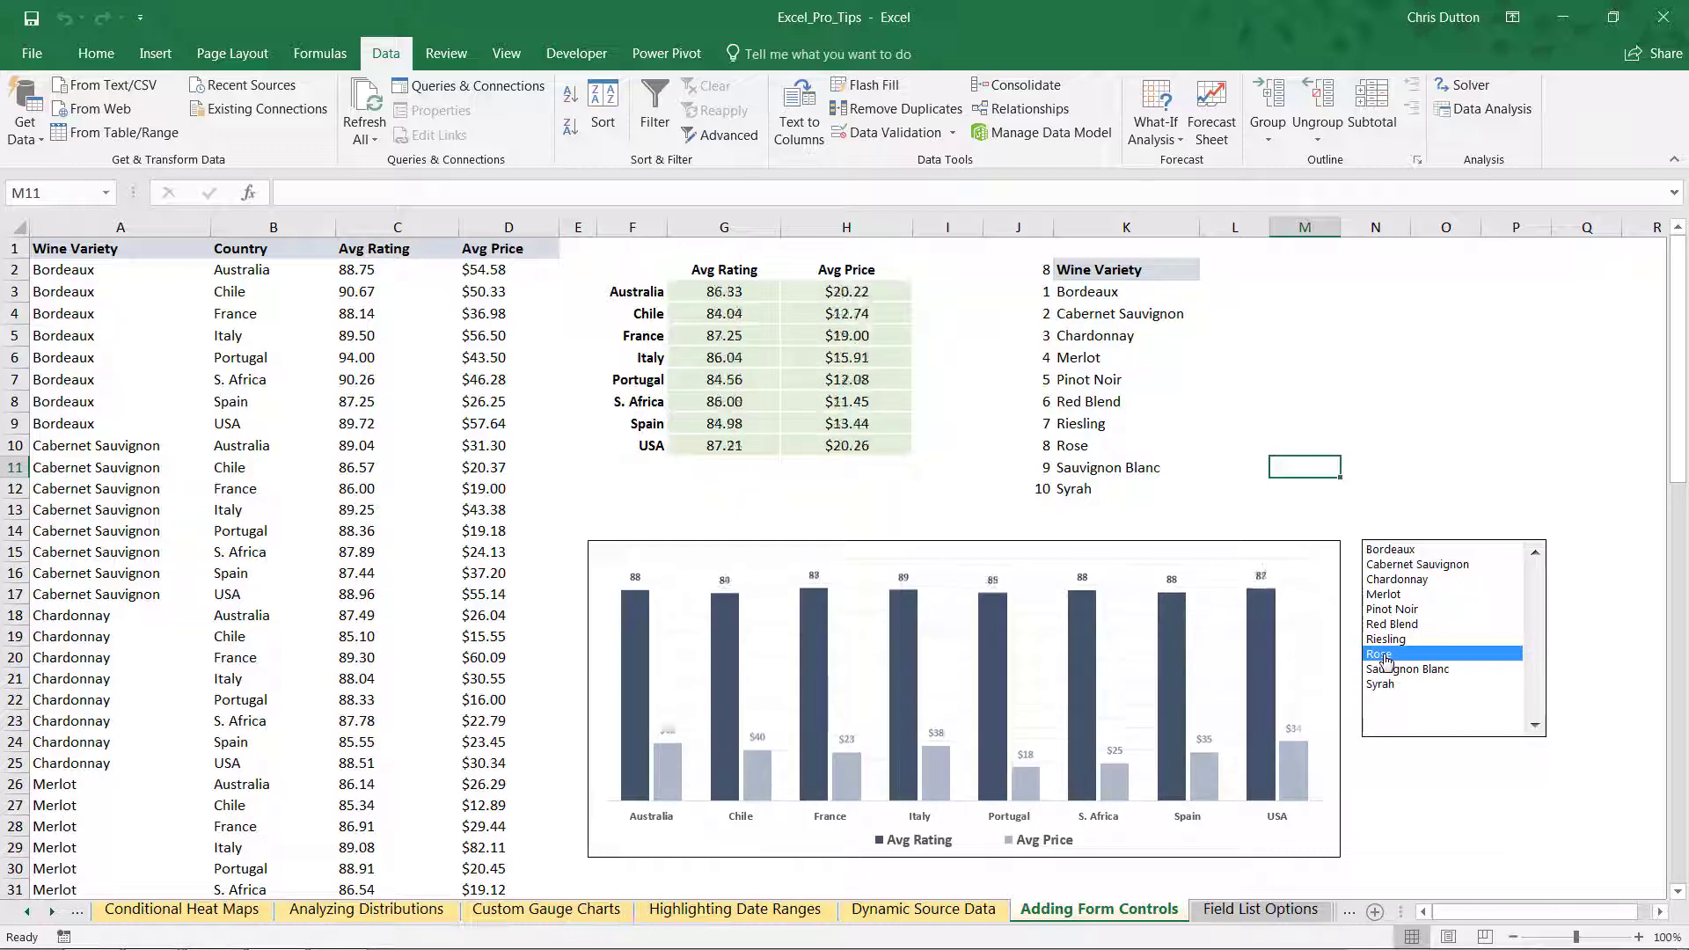